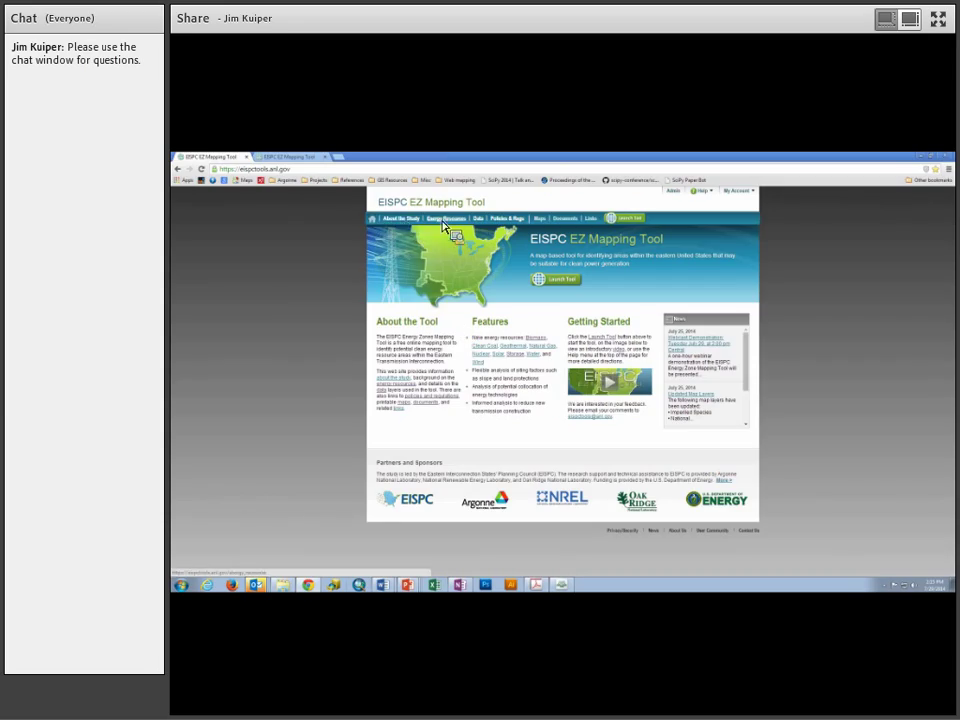
Step: Go from Energy Resources to the Nuclear page and scroll through its reactor sections and back up
{"action": "left_click", "coordinate": [442, 222]}
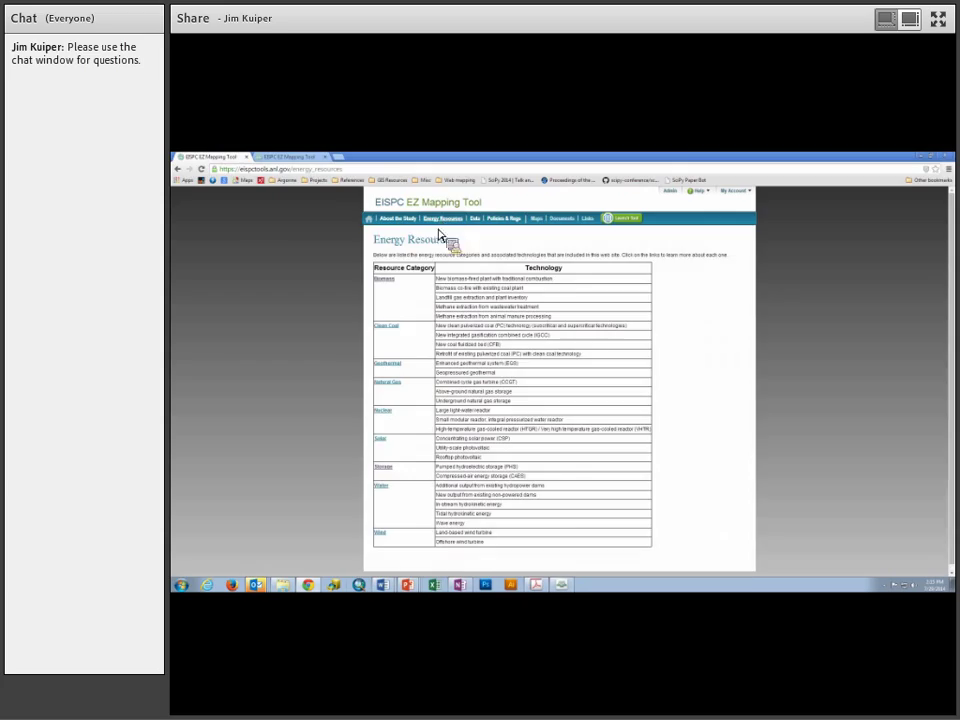
{"action": "left_click", "coordinate": [381, 411]}
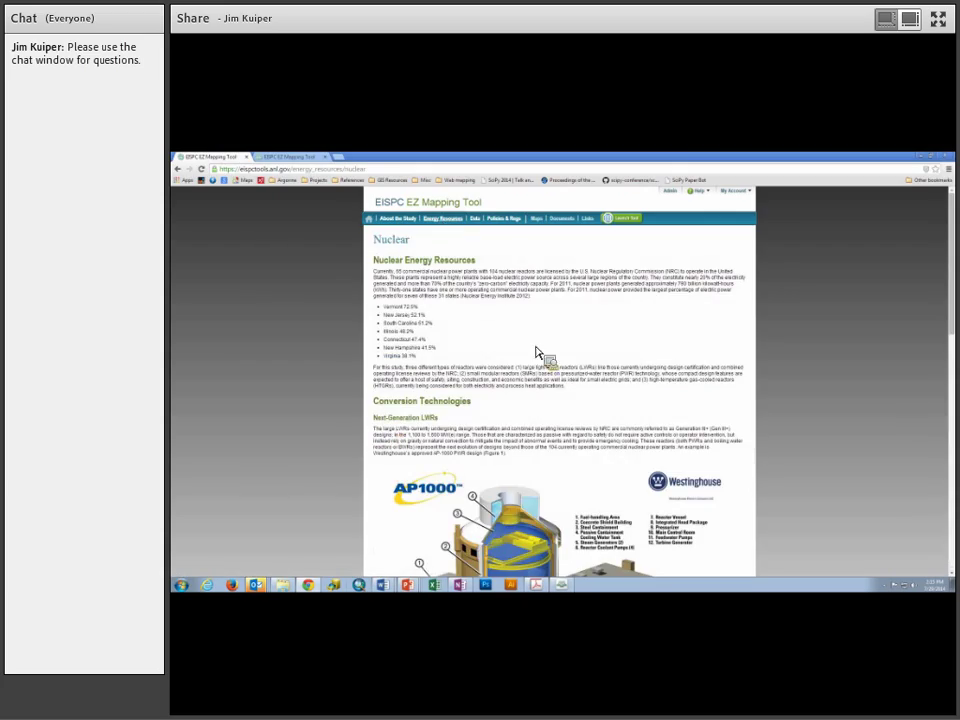
{"action": "scroll", "coordinate": [533, 347], "scroll_direction": "down", "scroll_amount": 2}
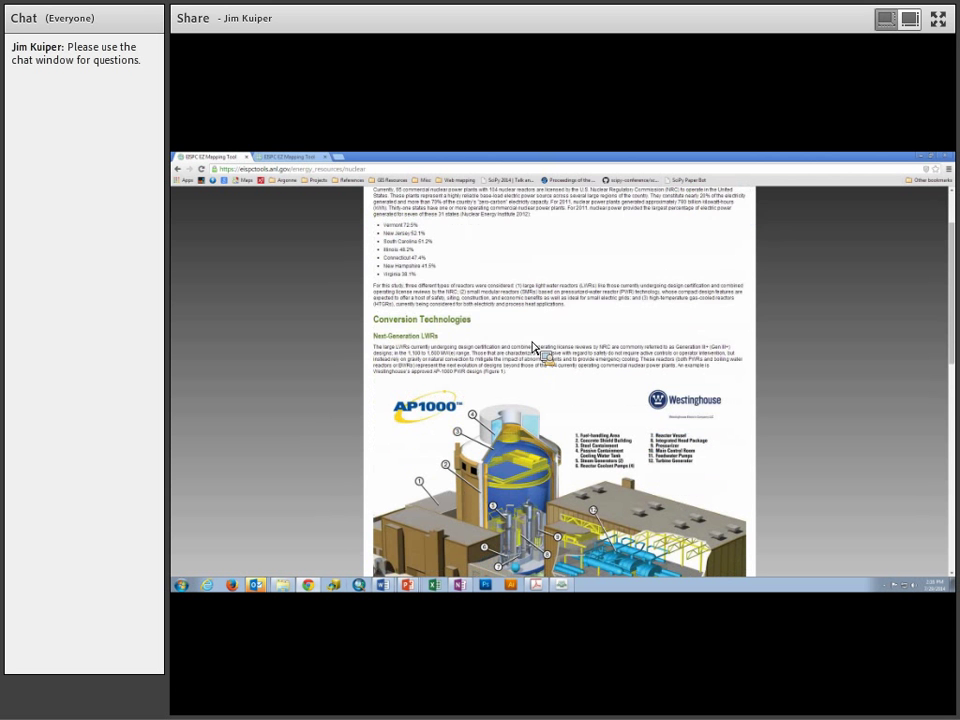
{"action": "scroll", "coordinate": [533, 347], "scroll_direction": "down", "scroll_amount": 3}
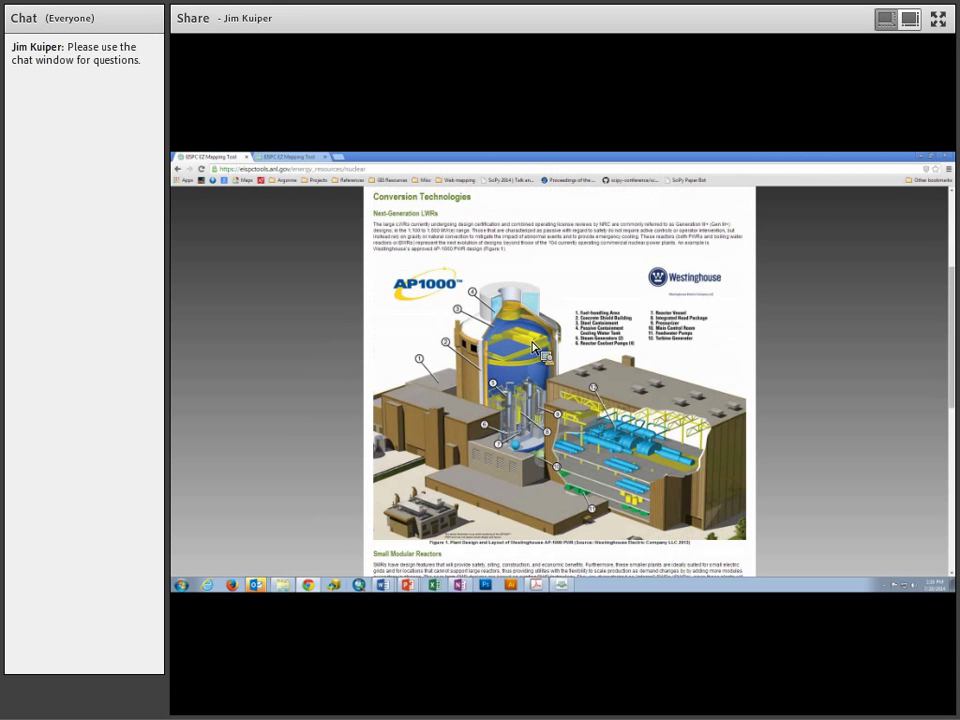
{"action": "scroll", "coordinate": [536, 349], "scroll_direction": "down", "scroll_amount": 1}
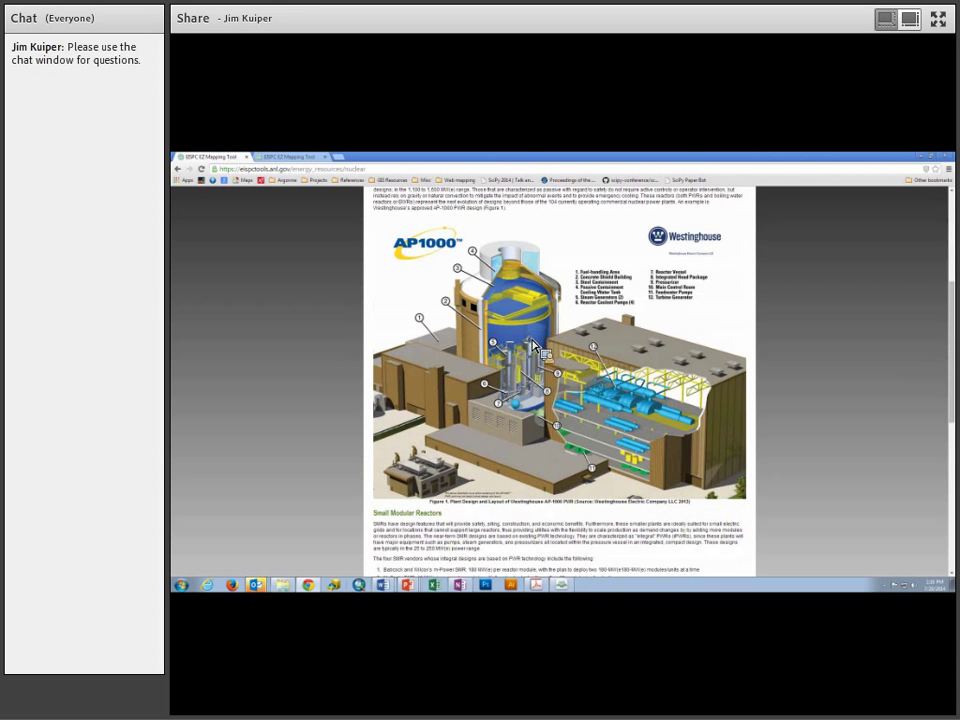
{"action": "scroll", "coordinate": [533, 345], "scroll_direction": "down", "scroll_amount": 4}
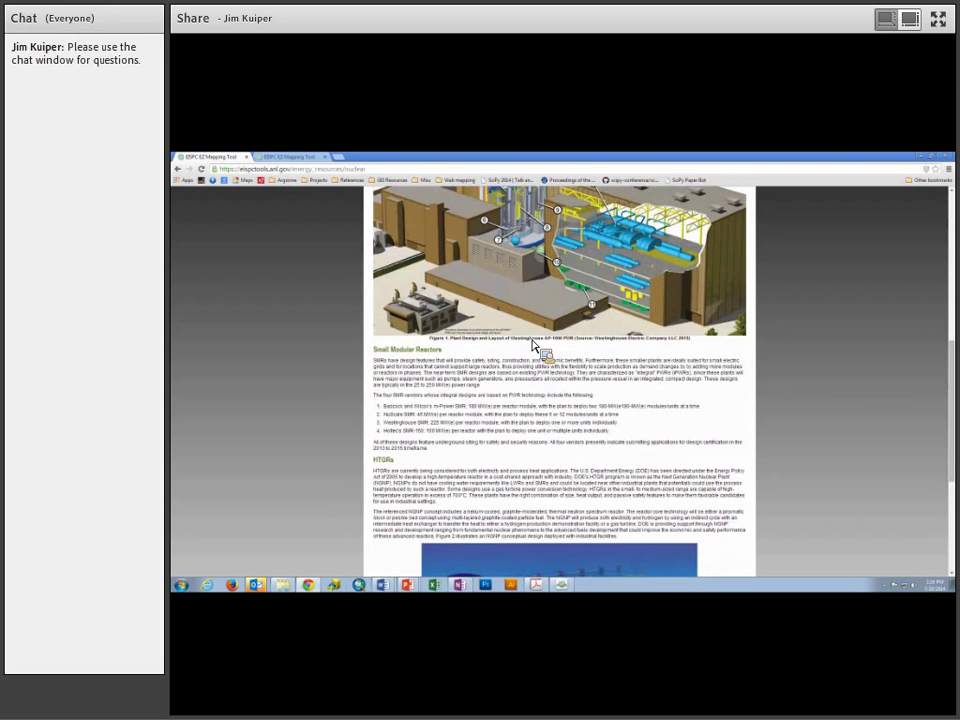
{"action": "scroll", "coordinate": [533, 347], "scroll_direction": "down", "scroll_amount": 6}
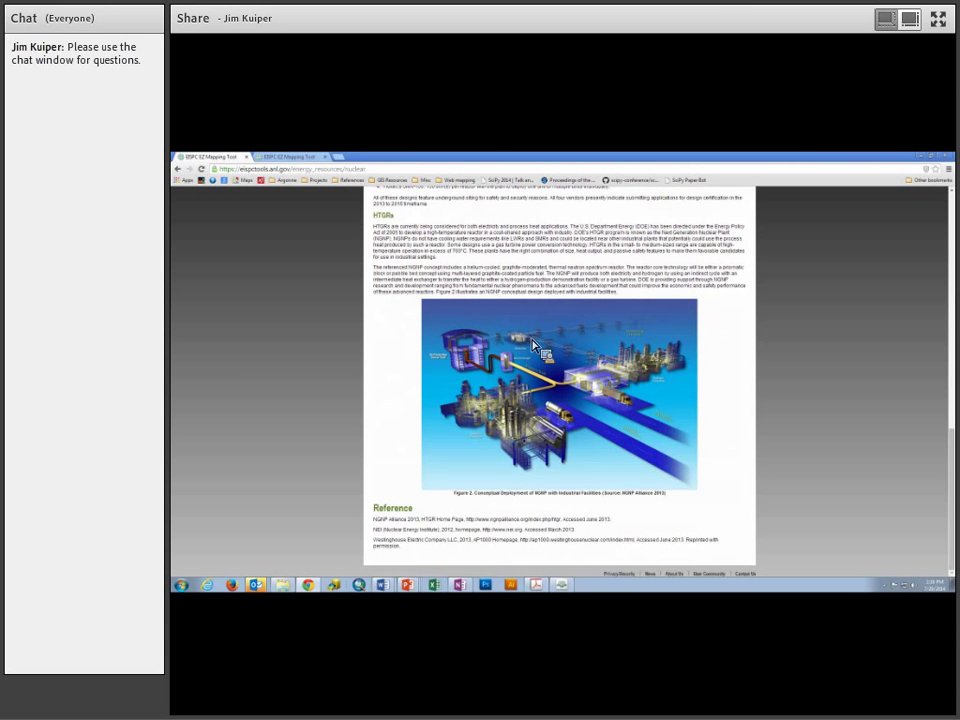
{"action": "scroll", "coordinate": [536, 349], "scroll_direction": "up", "scroll_amount": 8}
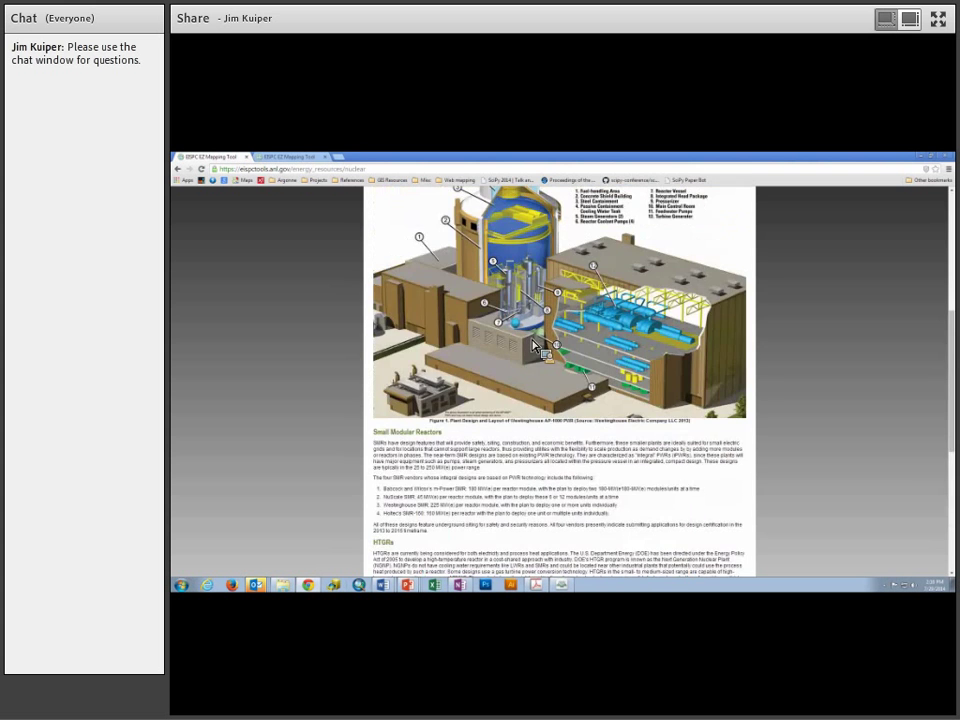
{"action": "scroll", "coordinate": [533, 347], "scroll_direction": "up", "scroll_amount": 8}
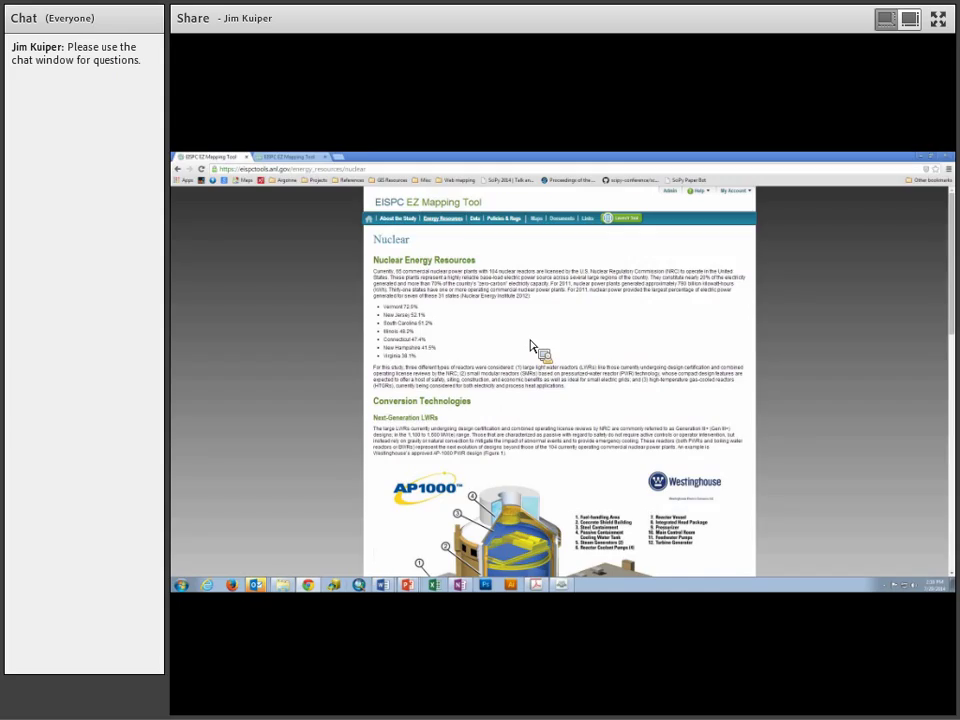
{"action": "left_click", "coordinate": [476, 224]}
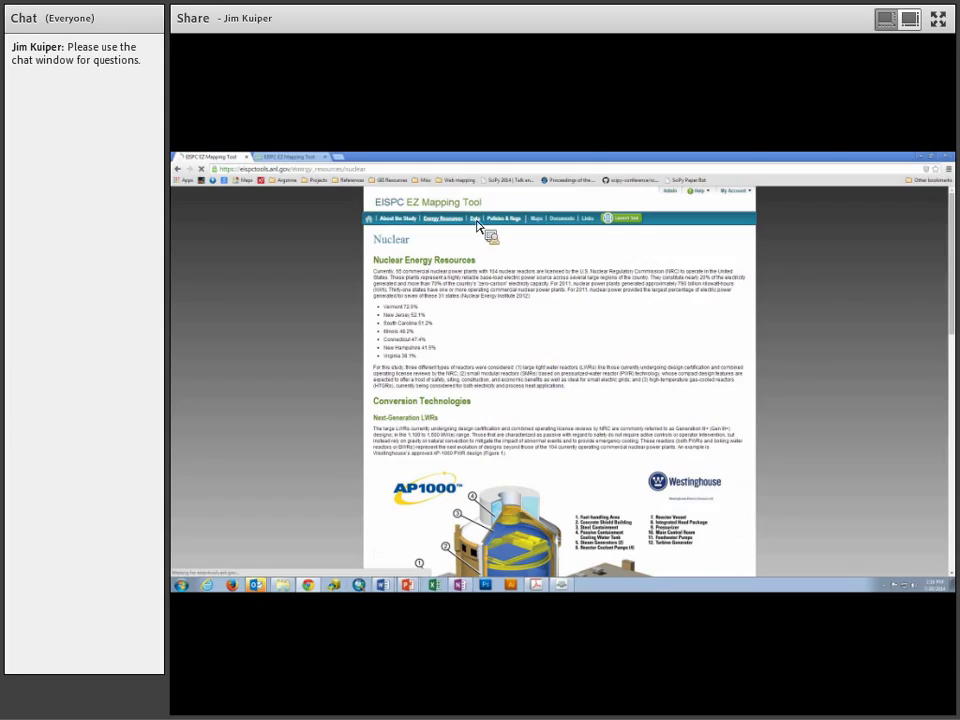
Step: Expand the abstract of the 113th Congressional District layer in the Data catalogue
{"action": "left_click", "coordinate": [458, 379]}
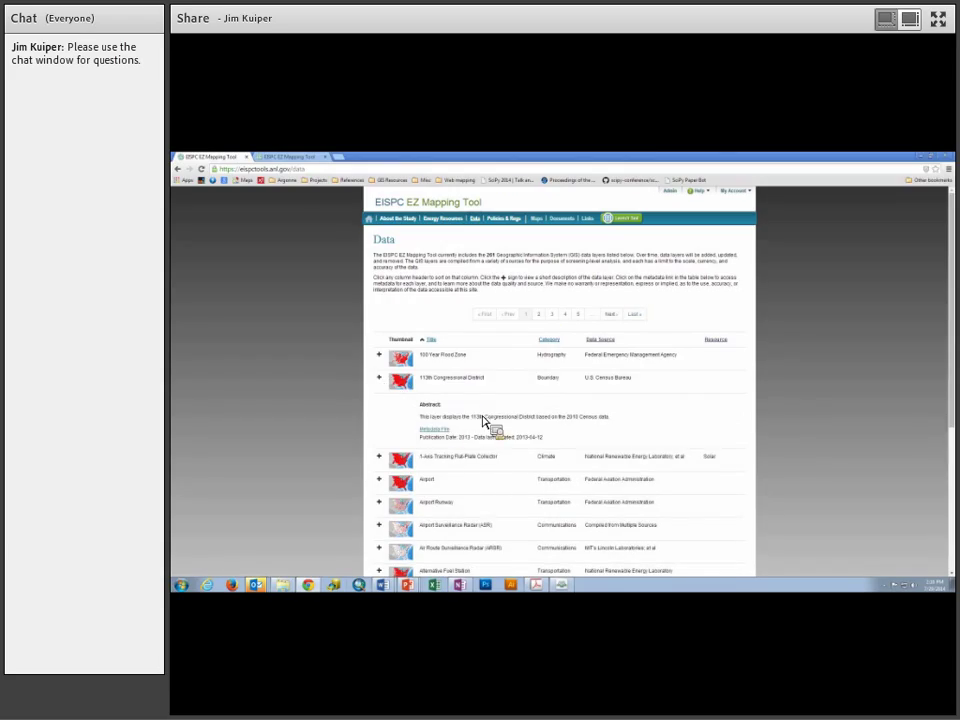
{"action": "left_click_drag", "start_coordinate": [450, 447], "coordinate": [553, 450]}
{"action": "left_click", "coordinate": [560, 450]}
Step: Collapse the 113th Congressional District abstract, scroll the printable Maps list, then go to Documents
{"action": "left_click", "coordinate": [381, 380]}
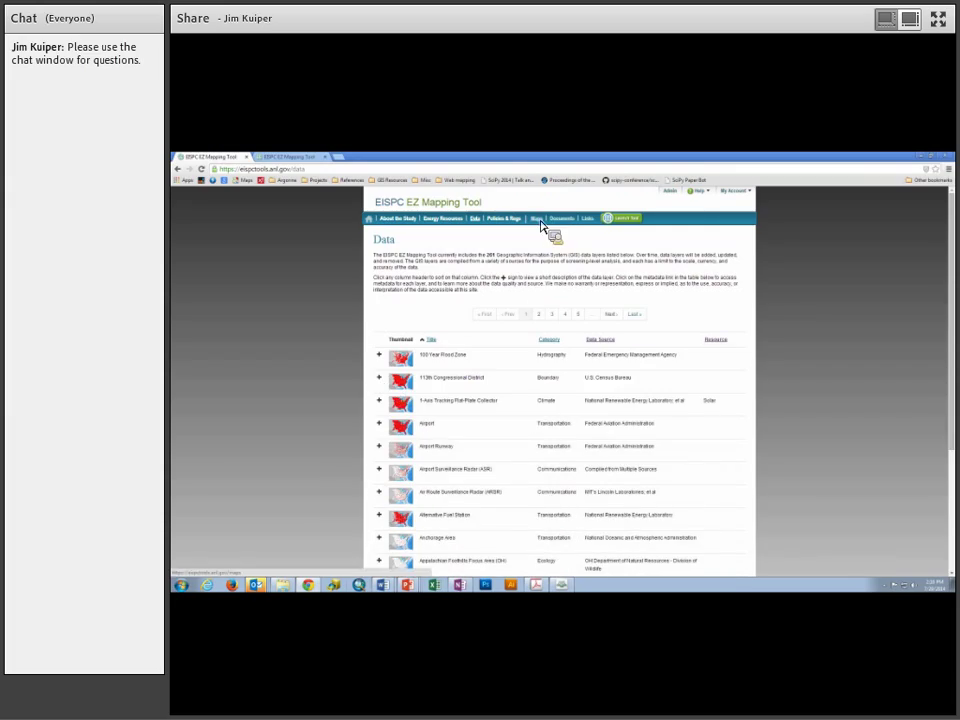
{"action": "left_click", "coordinate": [537, 219]}
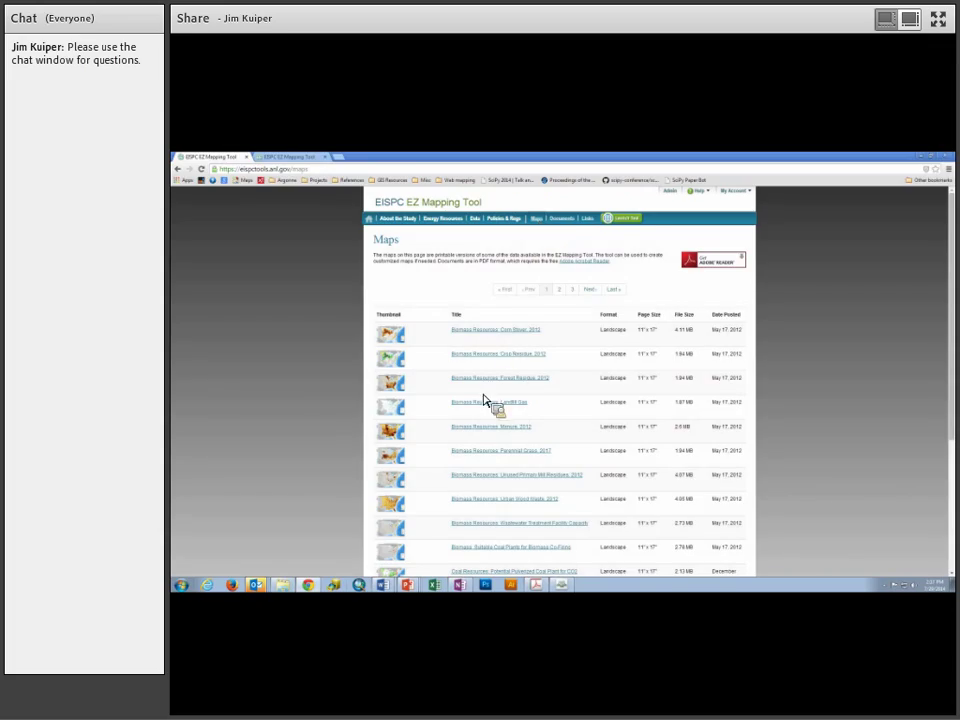
{"action": "scroll", "coordinate": [432, 397], "scroll_direction": "down", "scroll_amount": 3}
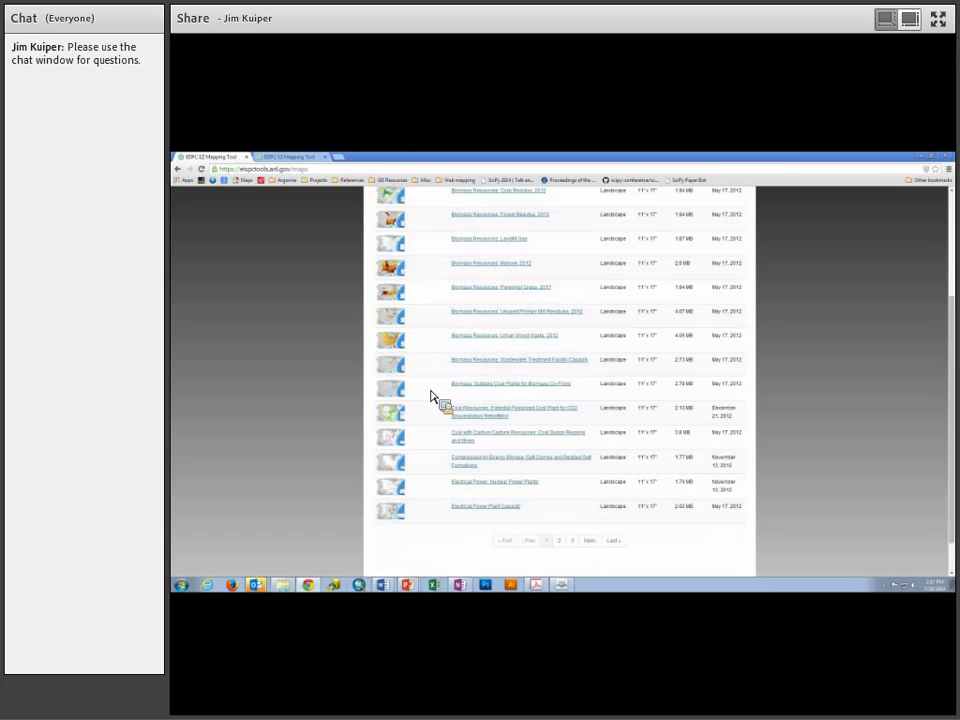
{"action": "scroll", "coordinate": [432, 397], "scroll_direction": "up", "scroll_amount": 3}
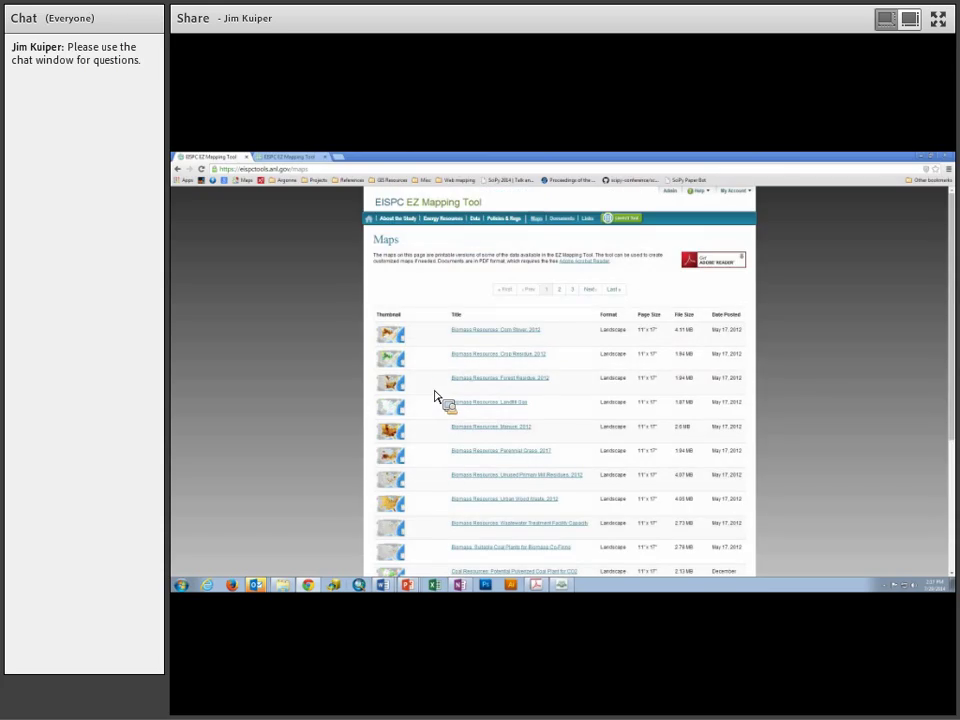
{"action": "left_click", "coordinate": [566, 222]}
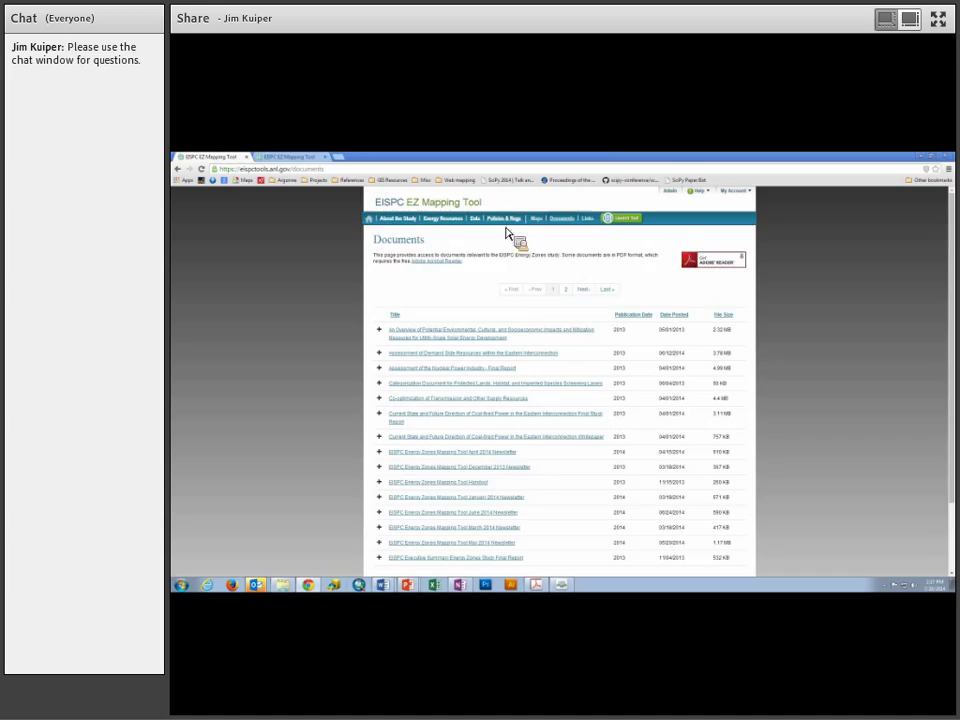
Step: Scroll the document list, view the User Community page, then go to Policies & Regs search
{"action": "scroll", "coordinate": [505, 266], "scroll_direction": "down", "scroll_amount": 2}
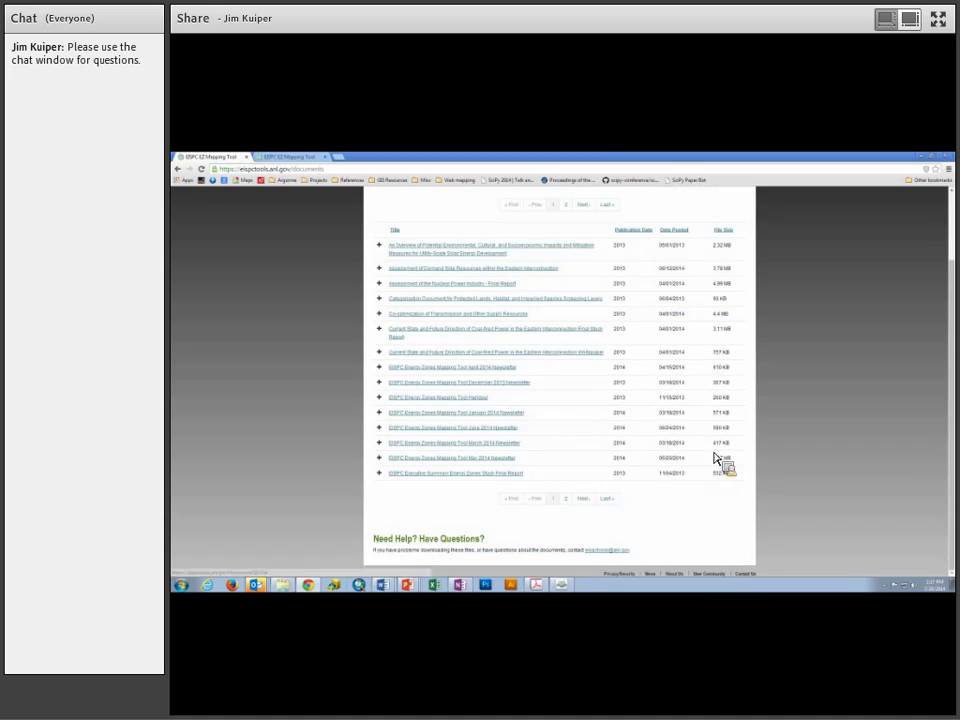
{"action": "left_click", "coordinate": [707, 576]}
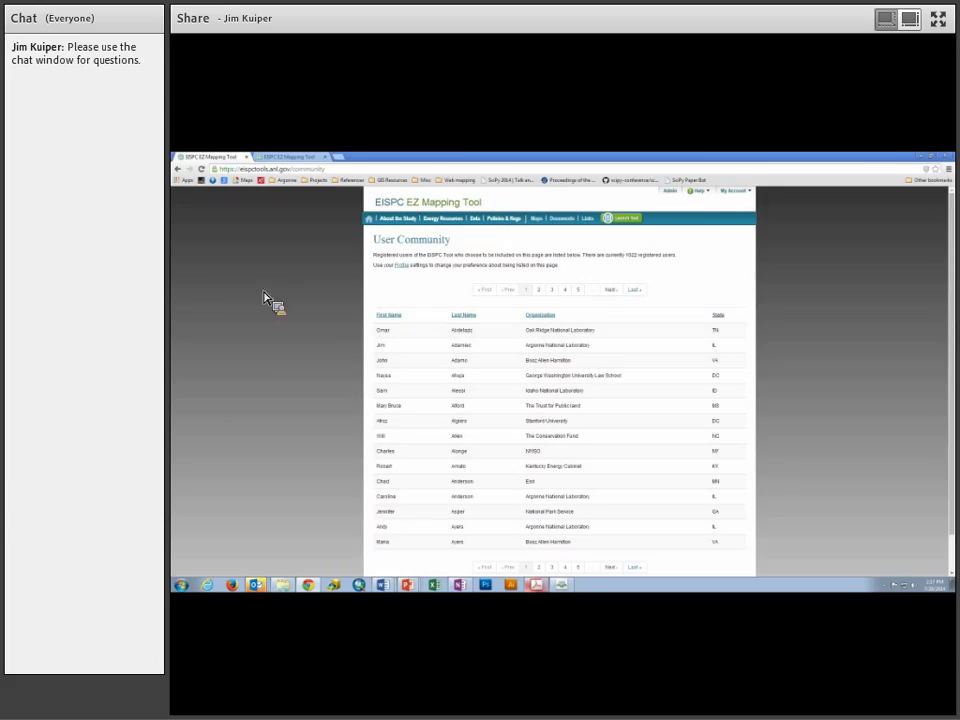
{"action": "left_click", "coordinate": [494, 226]}
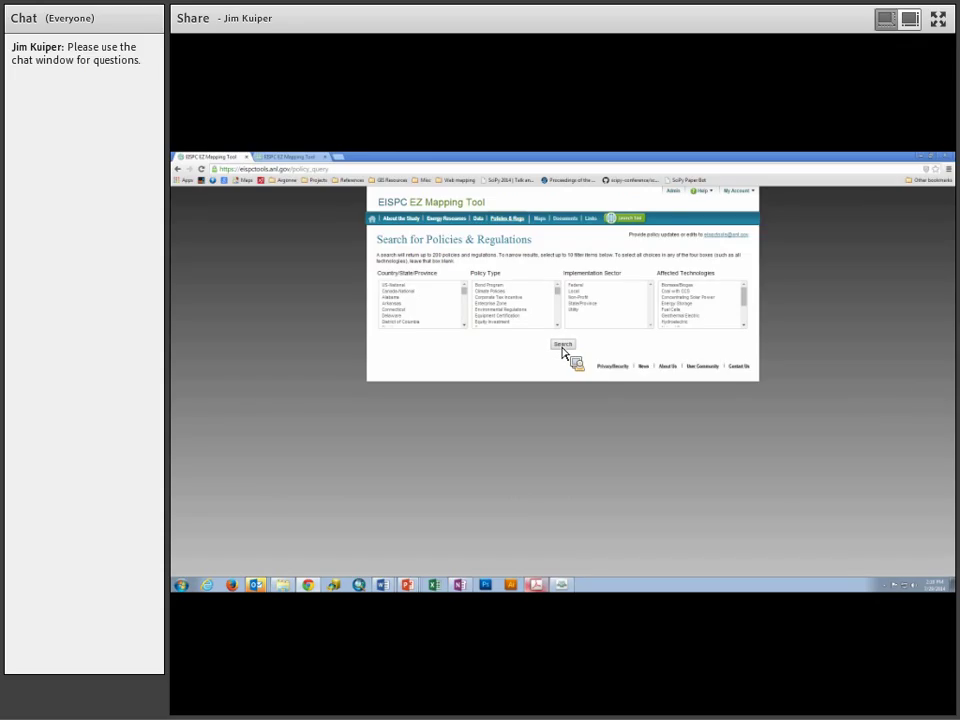
Step: Search policies for Minnesota with Solar Photovoltaics as the technology, then open the Minnesota summary PDF
{"action": "scroll", "coordinate": [747, 311], "scroll_direction": "down", "scroll_amount": 2}
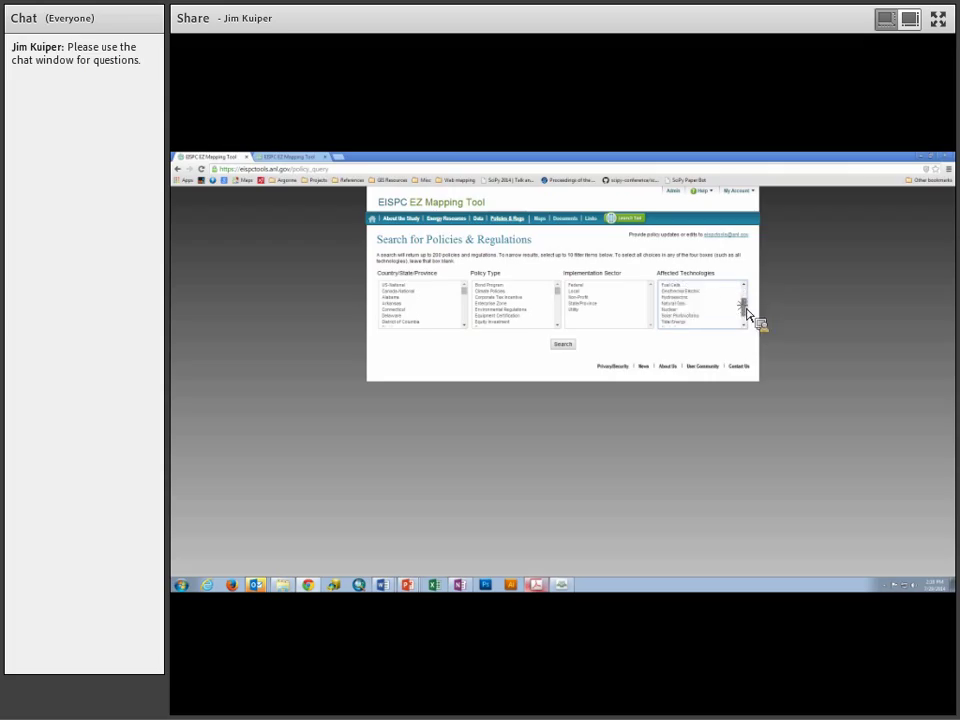
{"action": "scroll", "coordinate": [752, 326], "scroll_direction": "down", "scroll_amount": 1}
{"action": "left_click", "coordinate": [677, 321]}
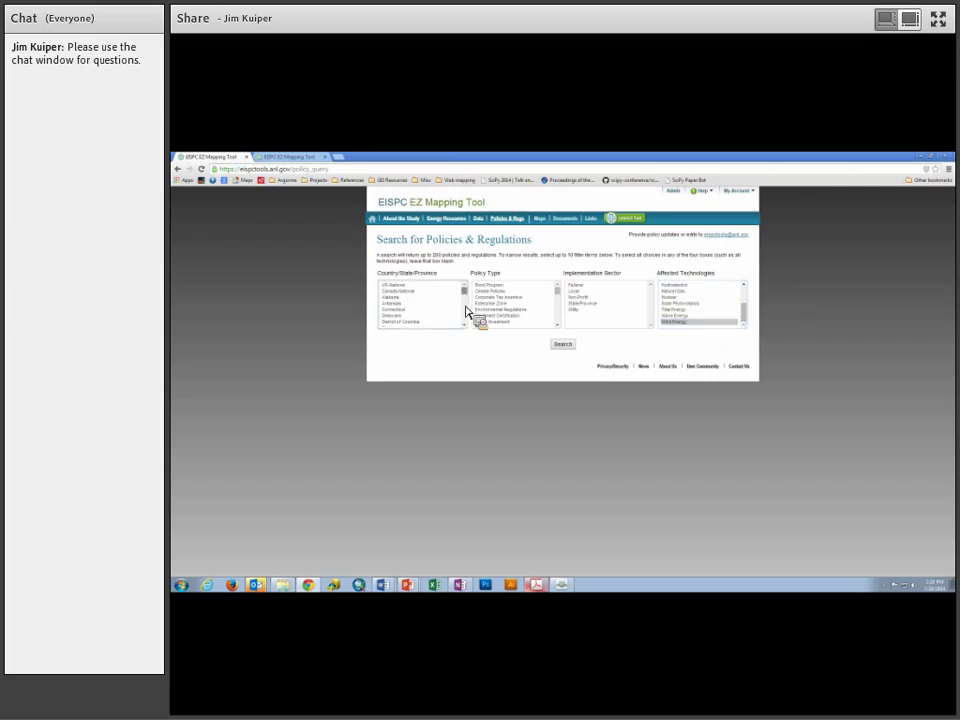
{"action": "scroll", "coordinate": [465, 312], "scroll_direction": "down", "scroll_amount": 8}
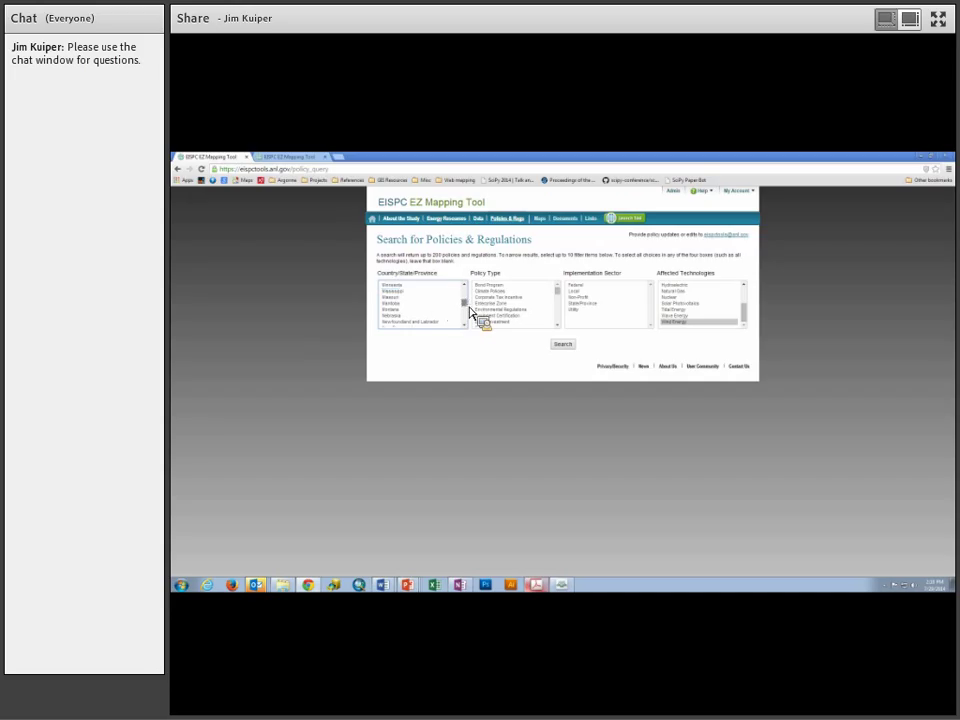
{"action": "left_click", "coordinate": [398, 285]}
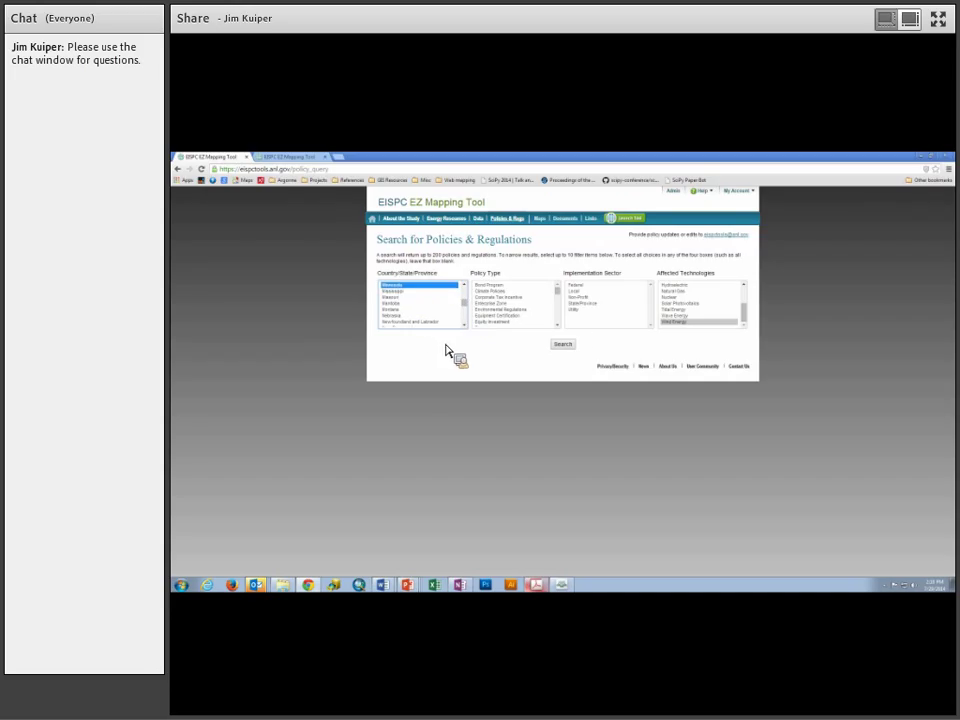
{"action": "left_click", "coordinate": [668, 305]}
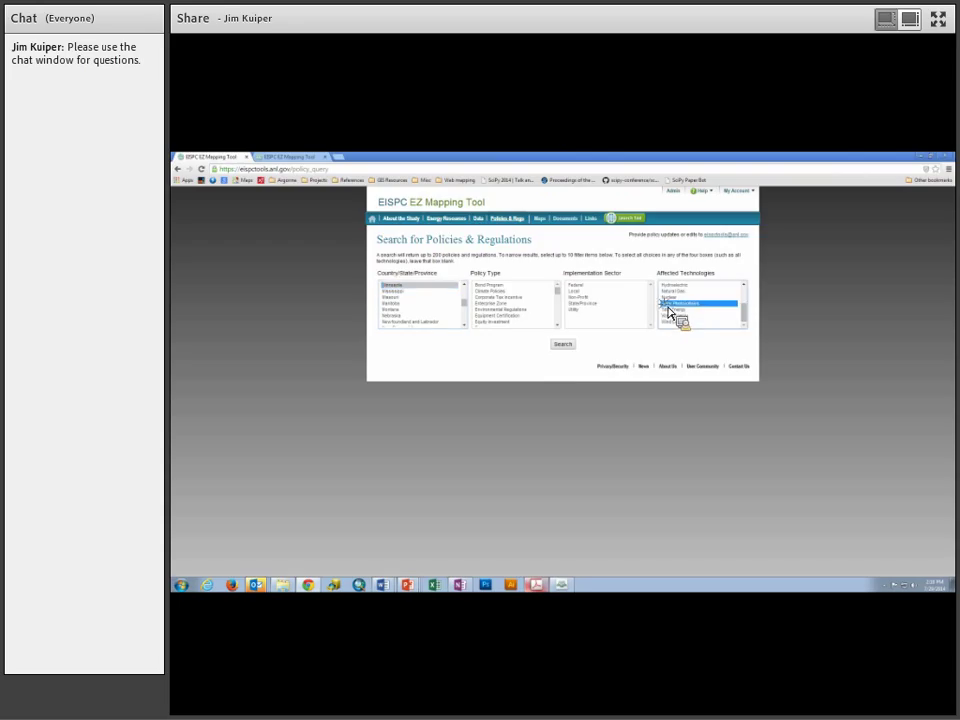
{"action": "left_click", "coordinate": [562, 346]}
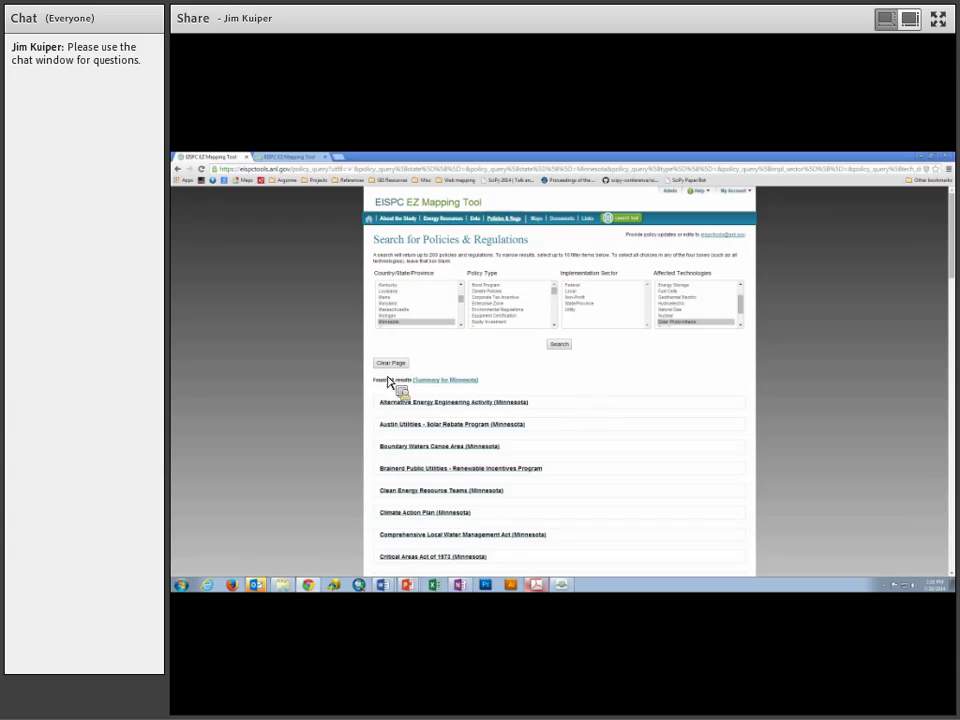
{"action": "left_click", "coordinate": [456, 388]}
Step: Scroll through the Minnesota clean-energy summary PDF
{"action": "scroll", "coordinate": [520, 400], "scroll_direction": "down", "scroll_amount": 1}
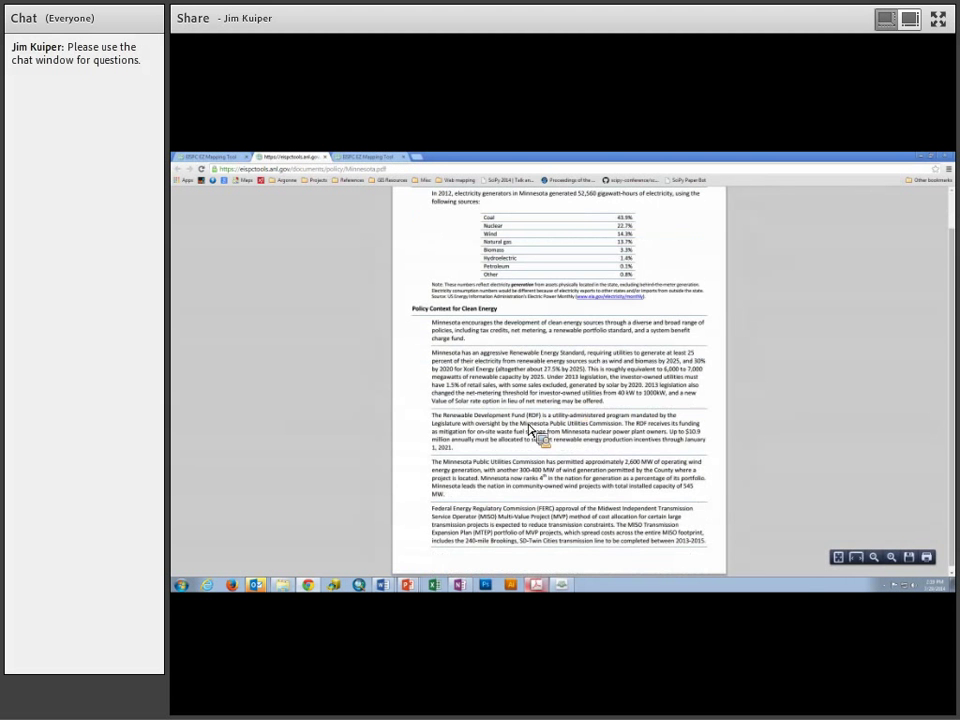
{"action": "scroll", "coordinate": [531, 430], "scroll_direction": "up", "scroll_amount": 1}
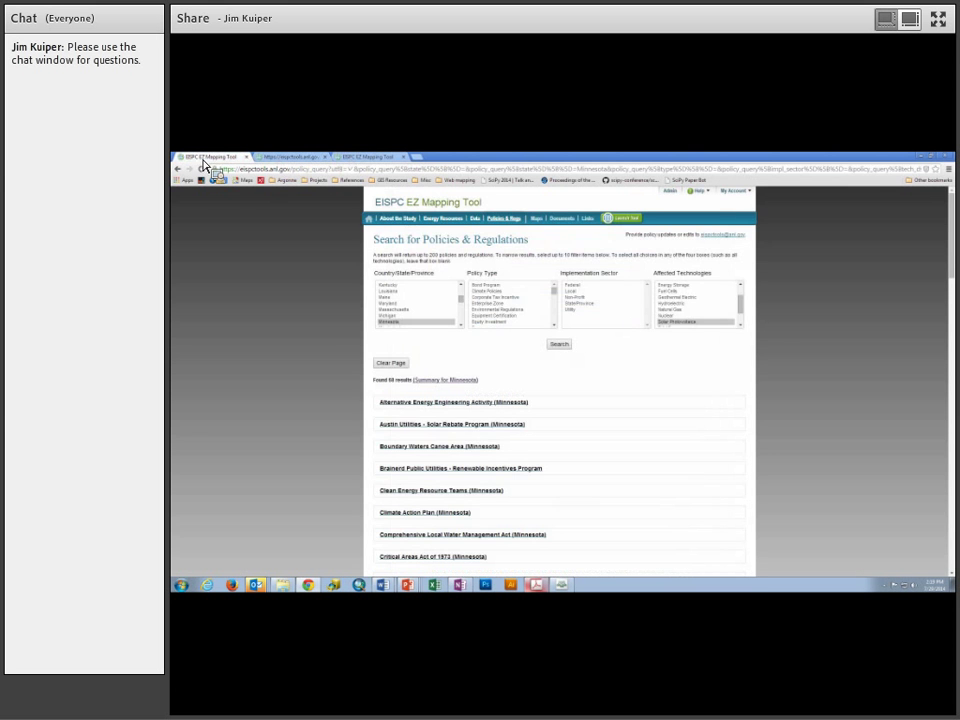
{"action": "scroll", "coordinate": [395, 410], "scroll_direction": "down", "scroll_amount": 2}
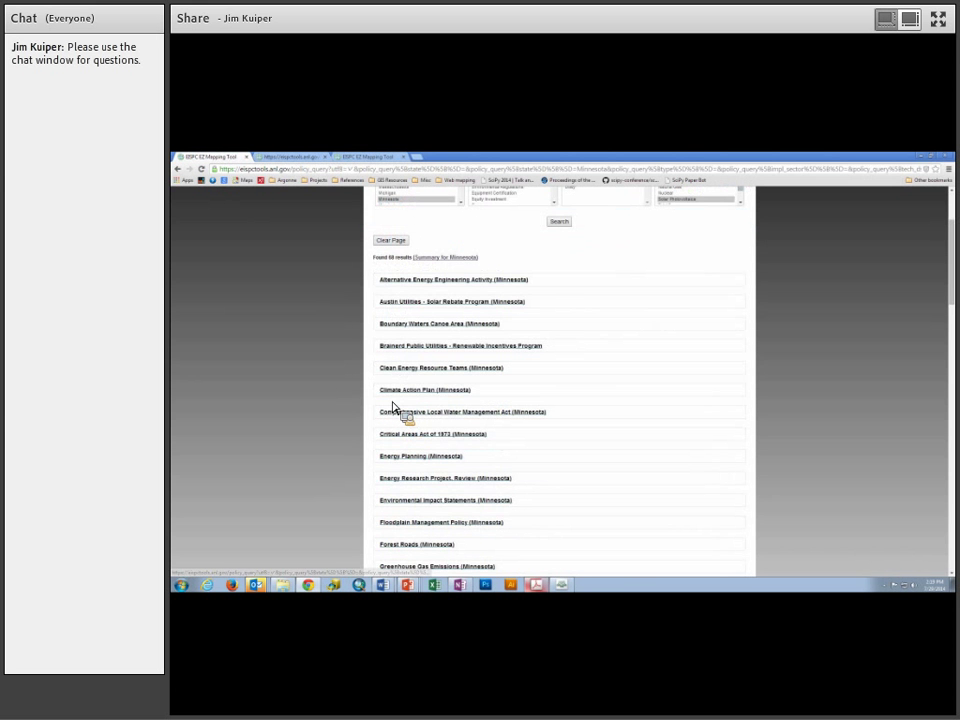
{"action": "left_click", "coordinate": [386, 392]}
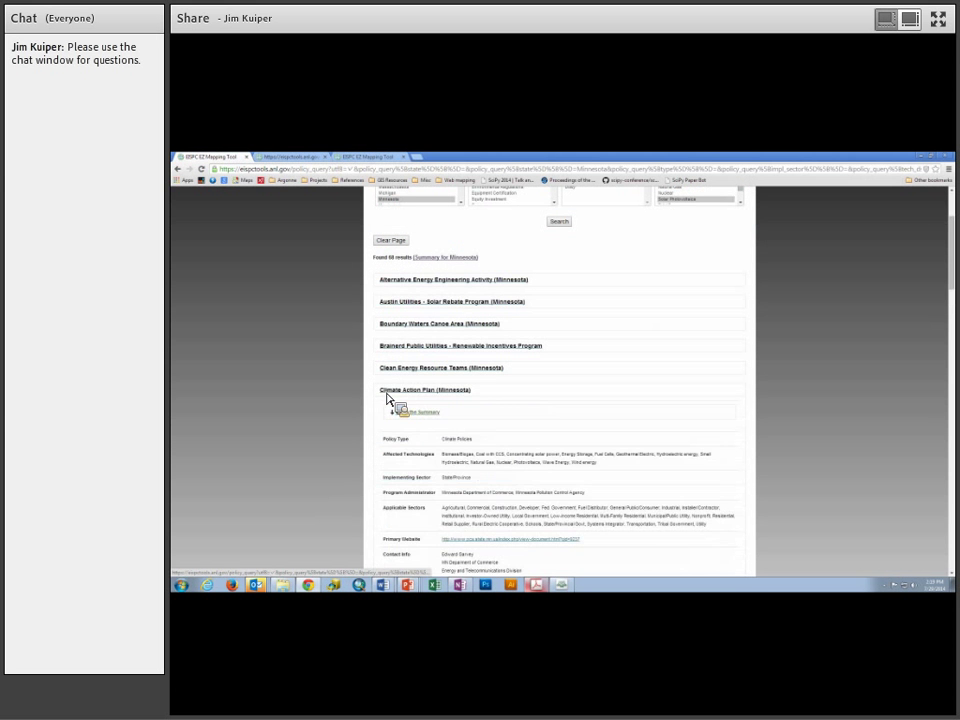
{"action": "scroll", "coordinate": [311, 381], "scroll_direction": "down", "scroll_amount": 2}
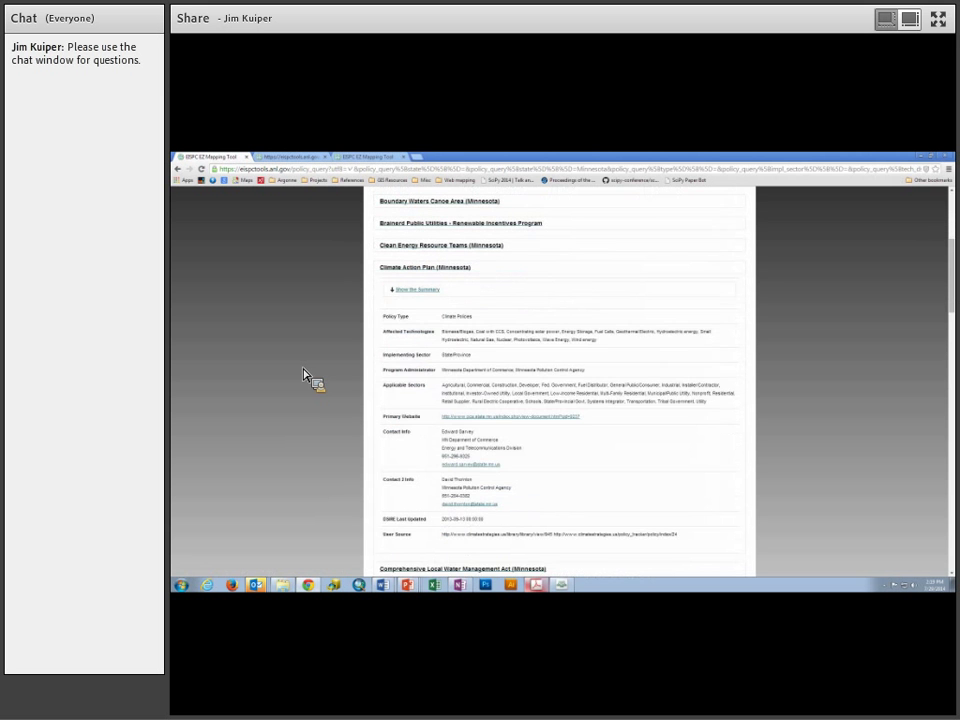
{"action": "left_click", "coordinate": [410, 292]}
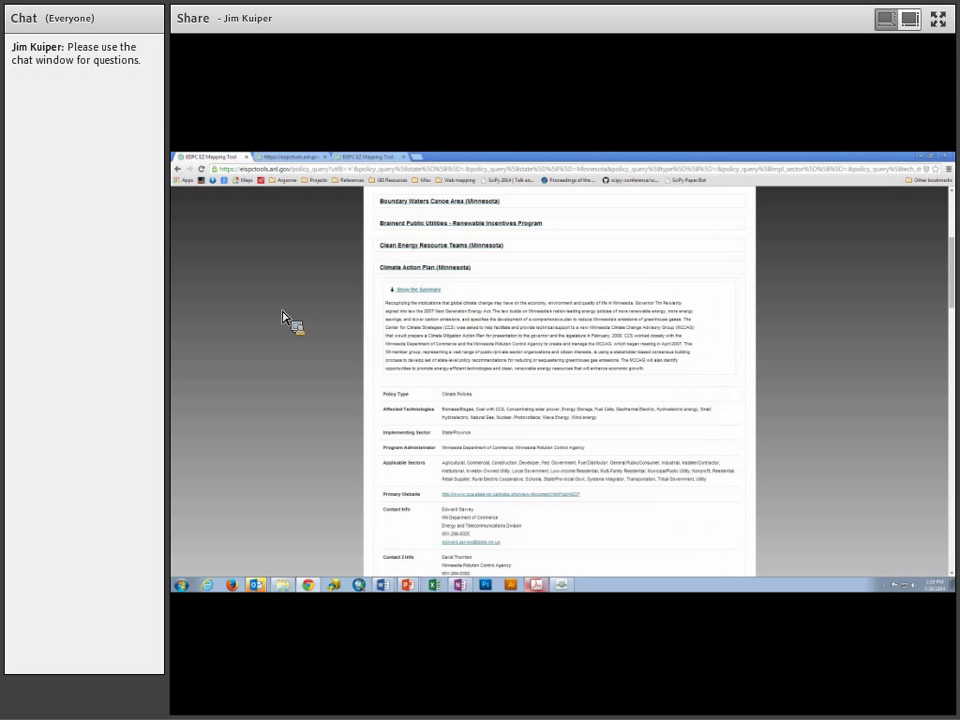
{"action": "scroll", "coordinate": [283, 318], "scroll_direction": "down", "scroll_amount": 3}
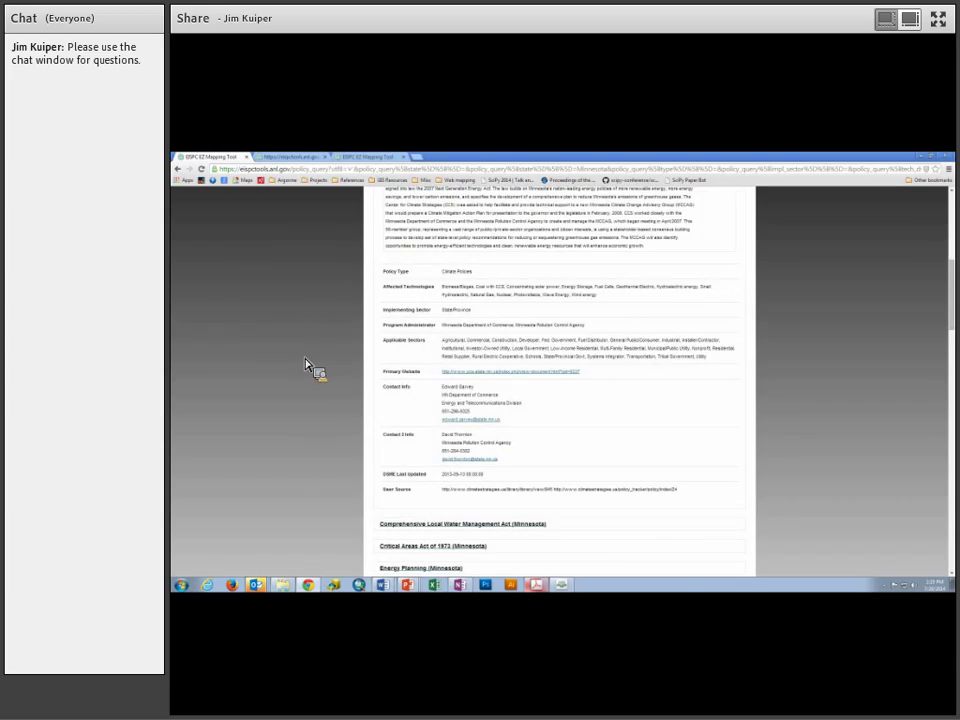
{"action": "scroll", "coordinate": [305, 365], "scroll_direction": "up", "scroll_amount": 5}
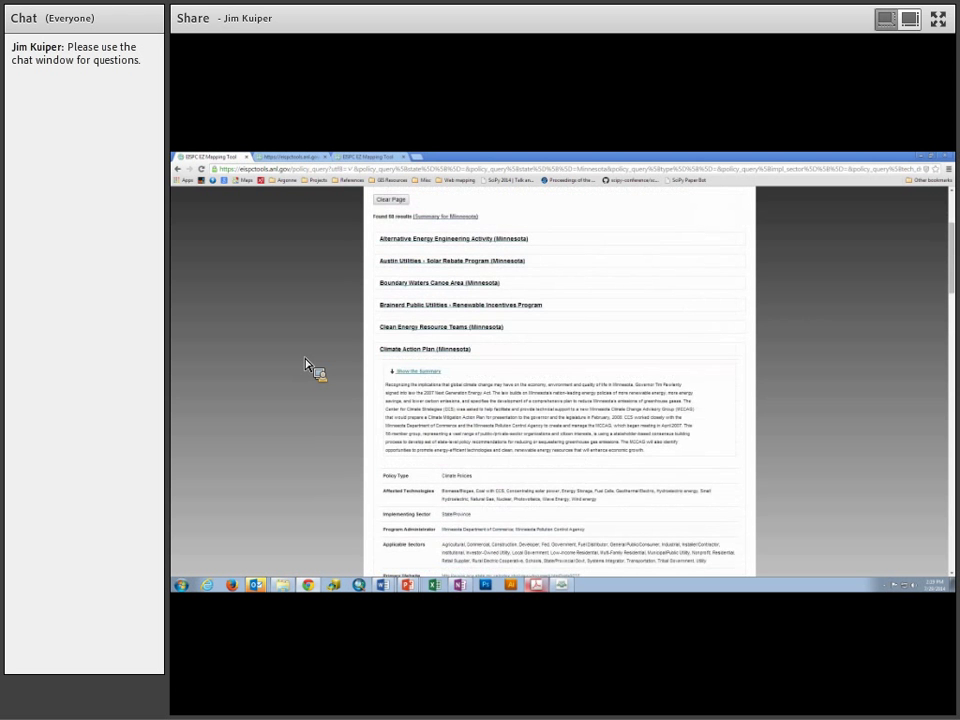
{"action": "scroll", "coordinate": [305, 365], "scroll_direction": "up", "scroll_amount": 2}
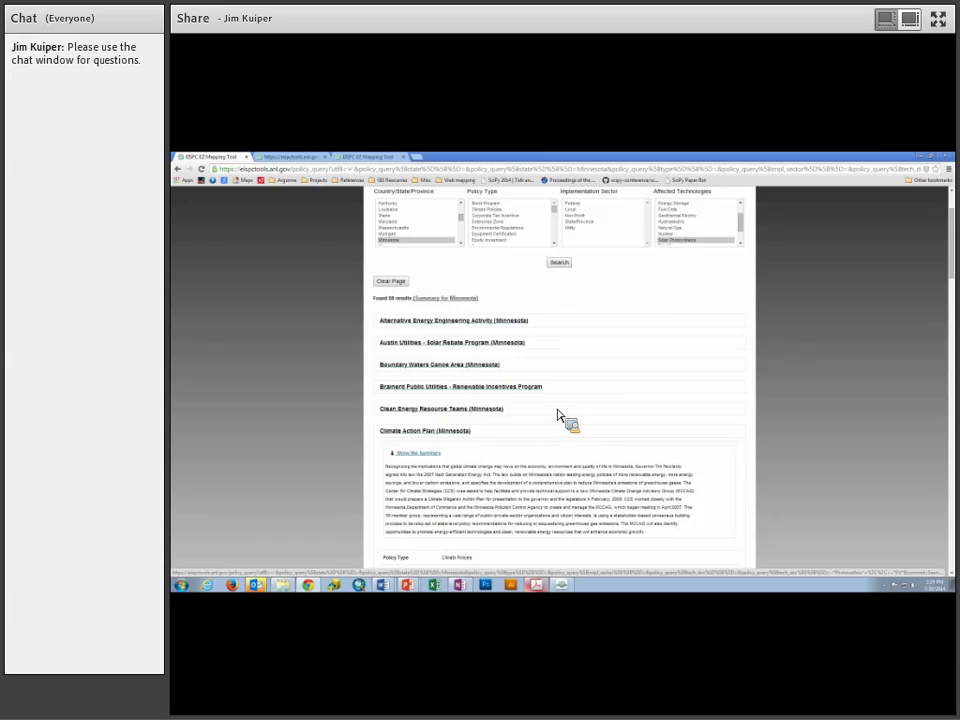
{"action": "scroll", "coordinate": [560, 413], "scroll_direction": "up", "scroll_amount": 2}
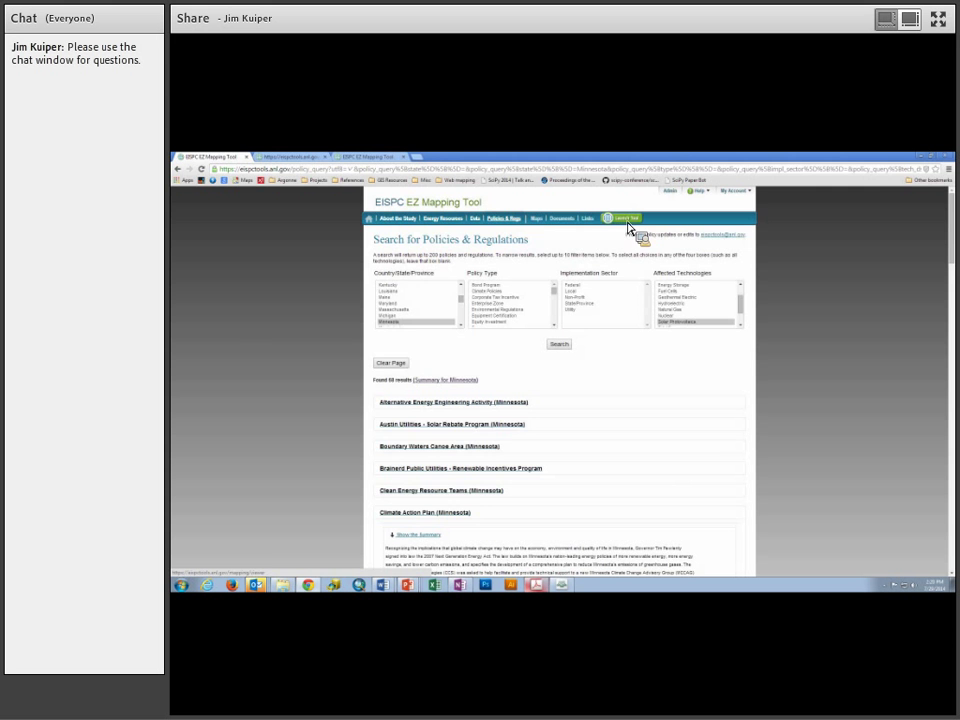
Step: Switch to the map viewer, read the Help window's Layers section, and toggle State Boundary on and off
{"action": "left_click", "coordinate": [362, 158]}
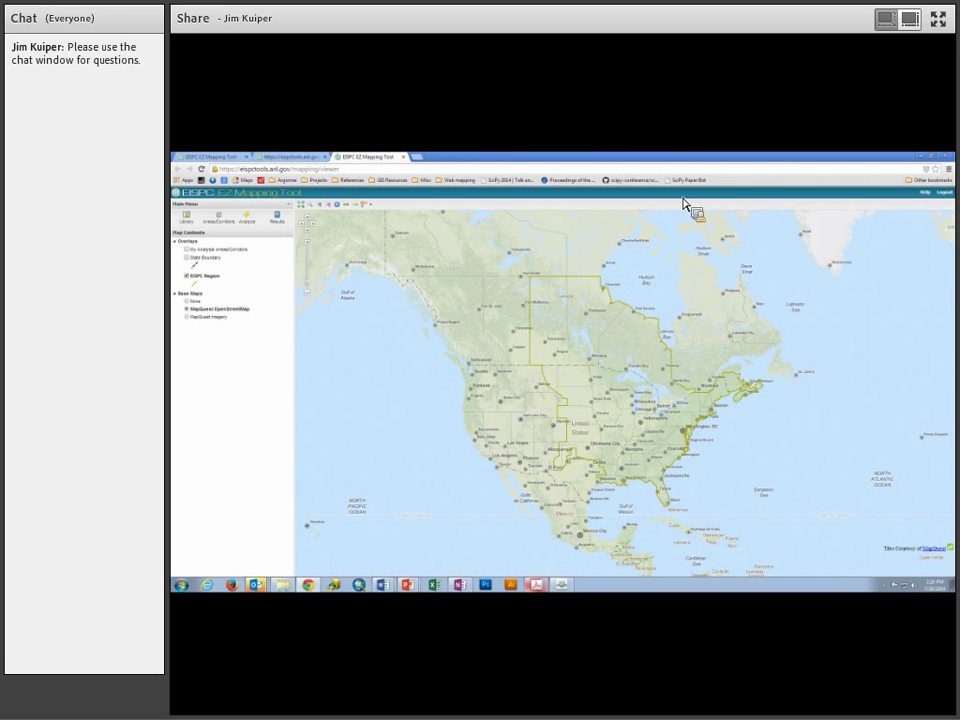
{"action": "left_click", "coordinate": [927, 194]}
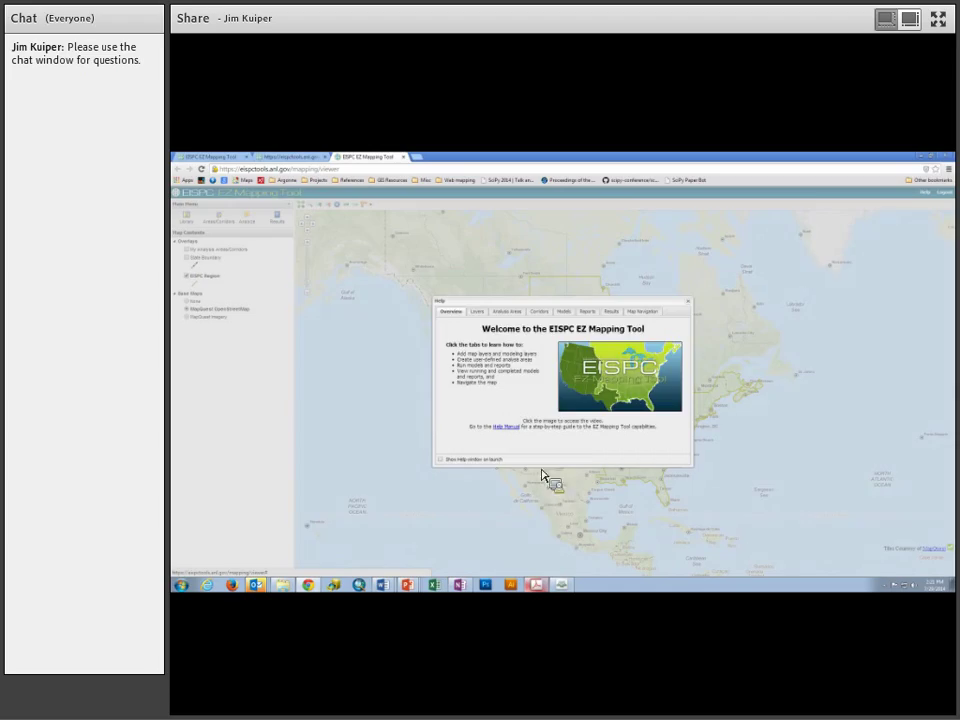
{"action": "left_click", "coordinate": [476, 314]}
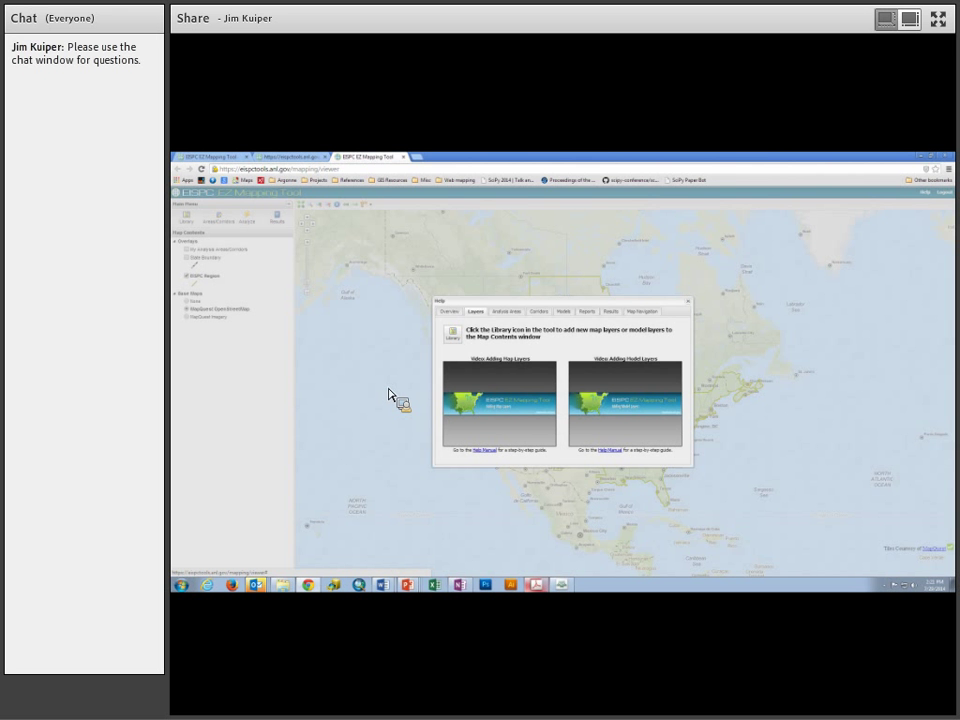
{"action": "left_click", "coordinate": [689, 302]}
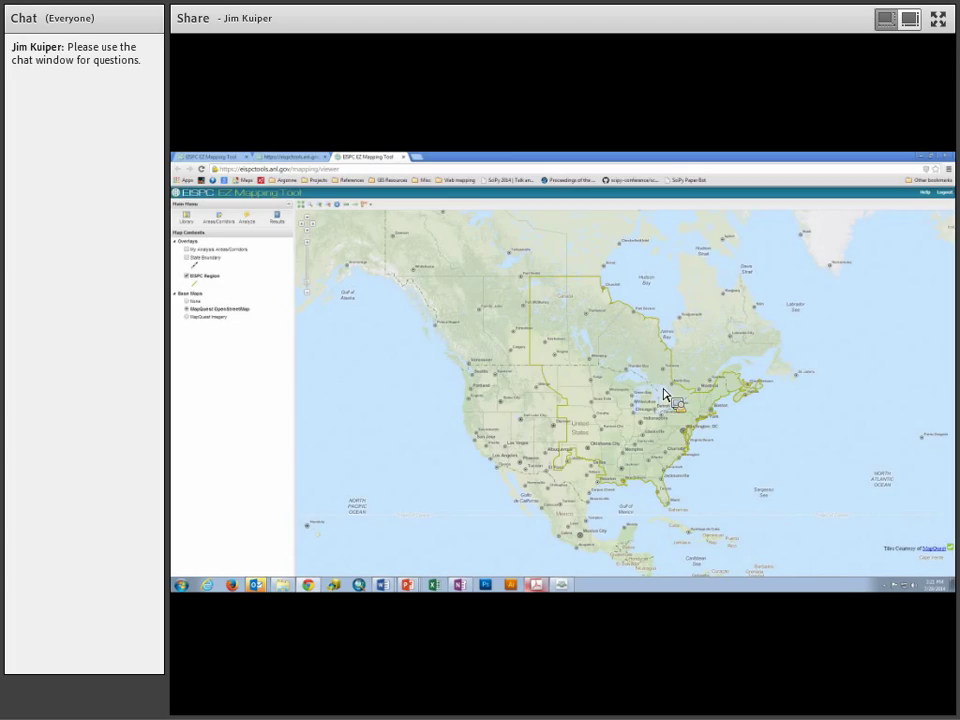
{"action": "left_click", "coordinate": [187, 258]}
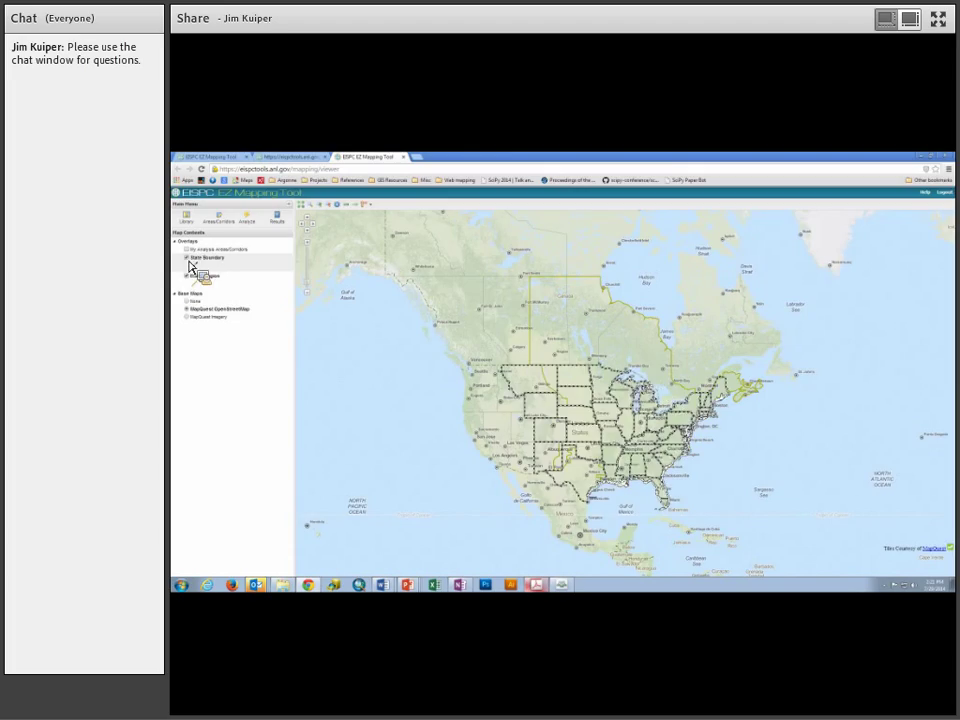
{"action": "left_click", "coordinate": [186, 258]}
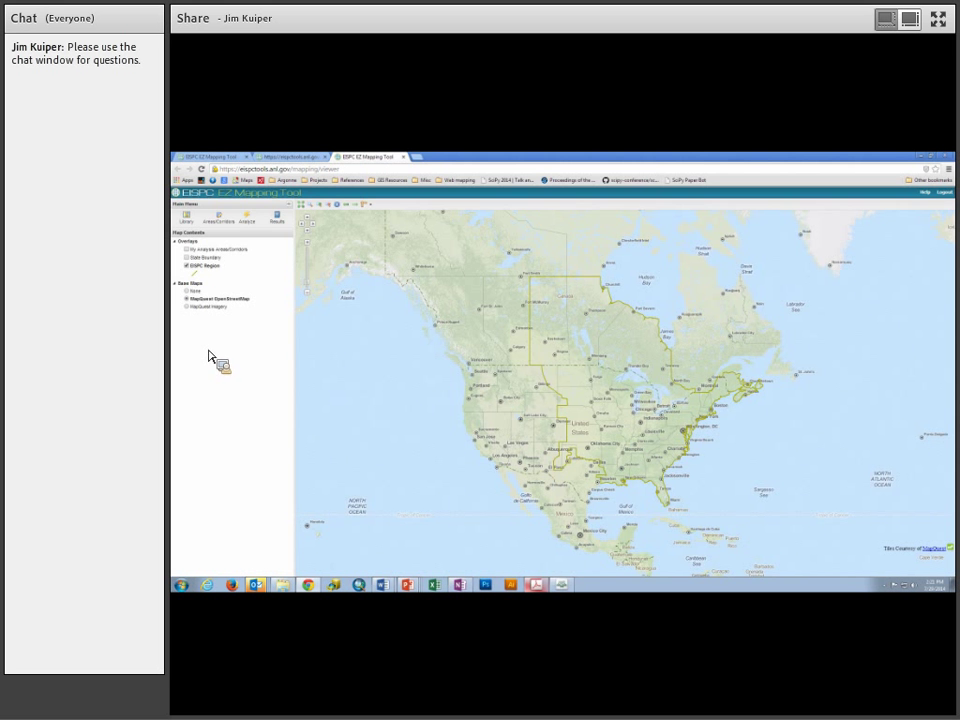
Step: Enlarge and reposition the Mapping Library, sort layers by Title ascending, and show the Title column's Filters
{"action": "left_click", "coordinate": [184, 223]}
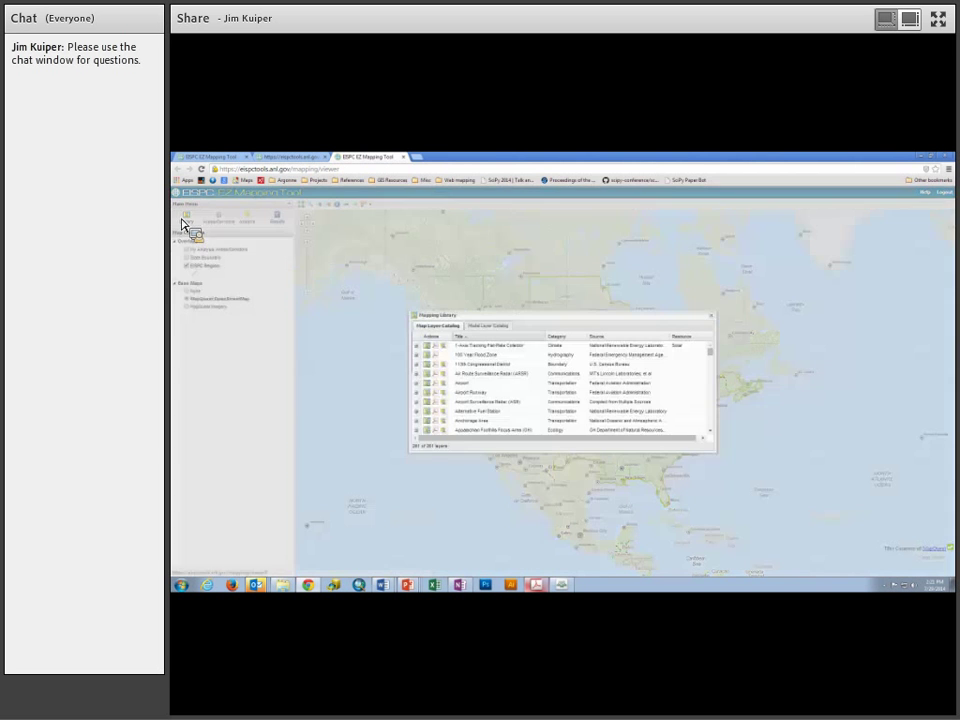
{"action": "left_click_drag", "start_coordinate": [484, 454], "coordinate": [484, 540]}
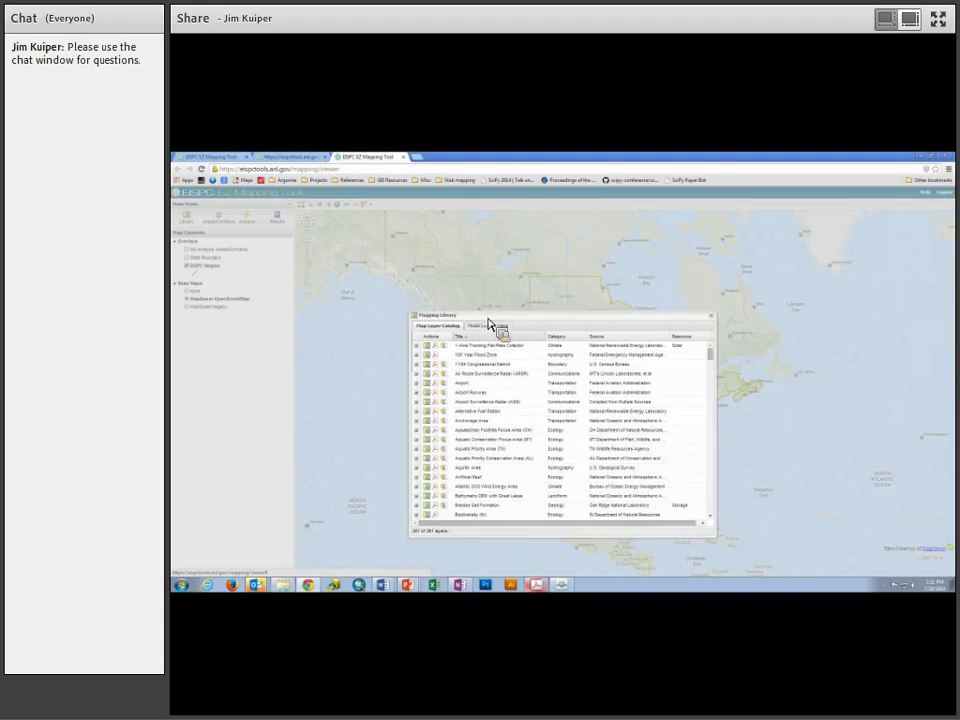
{"action": "left_click_drag", "start_coordinate": [491, 318], "coordinate": [422, 246]}
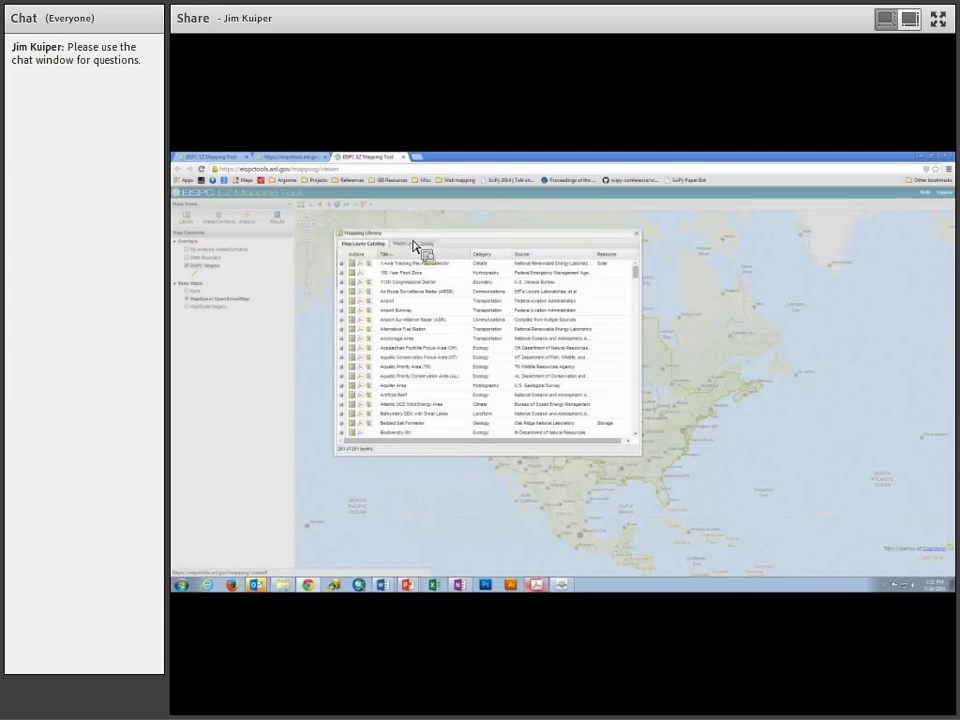
{"action": "left_click_drag", "start_coordinate": [413, 462], "coordinate": [422, 514]}
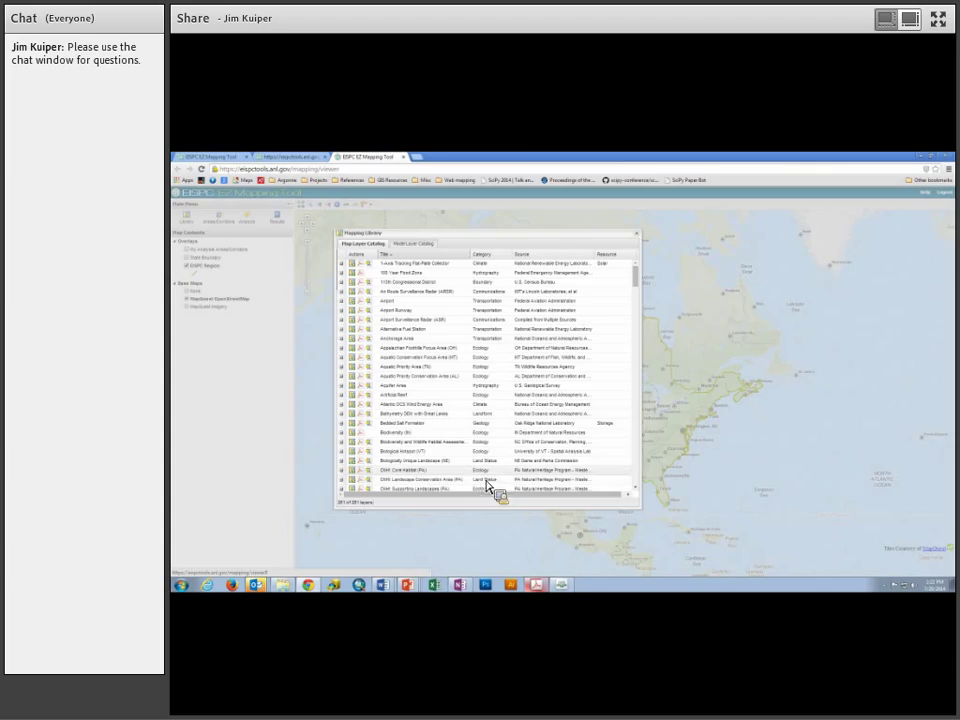
{"action": "left_click", "coordinate": [413, 255]}
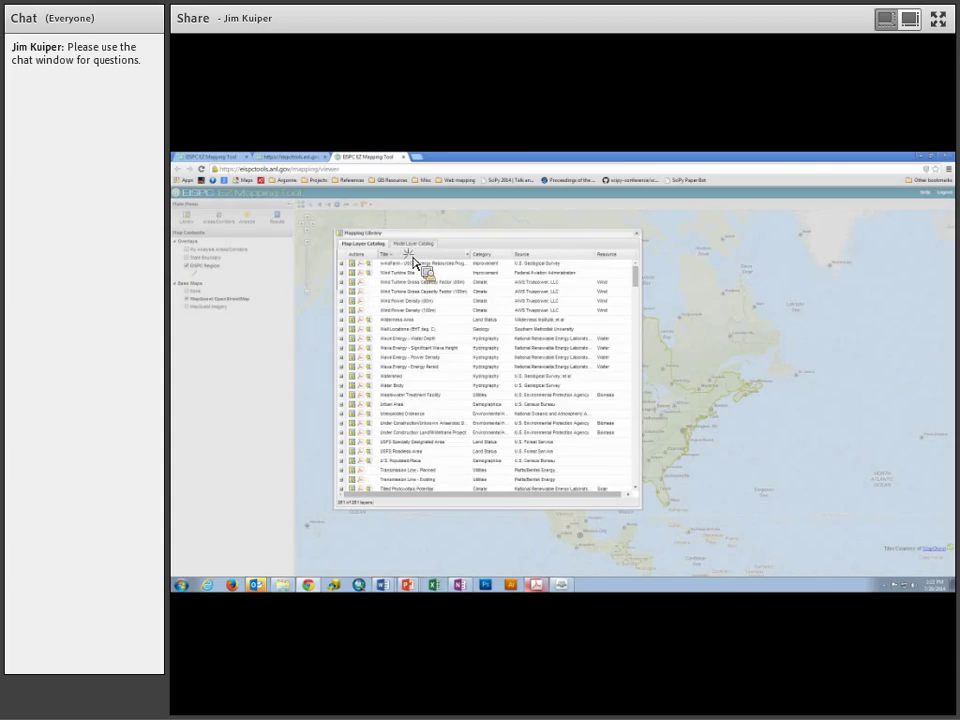
{"action": "left_click", "coordinate": [413, 257]}
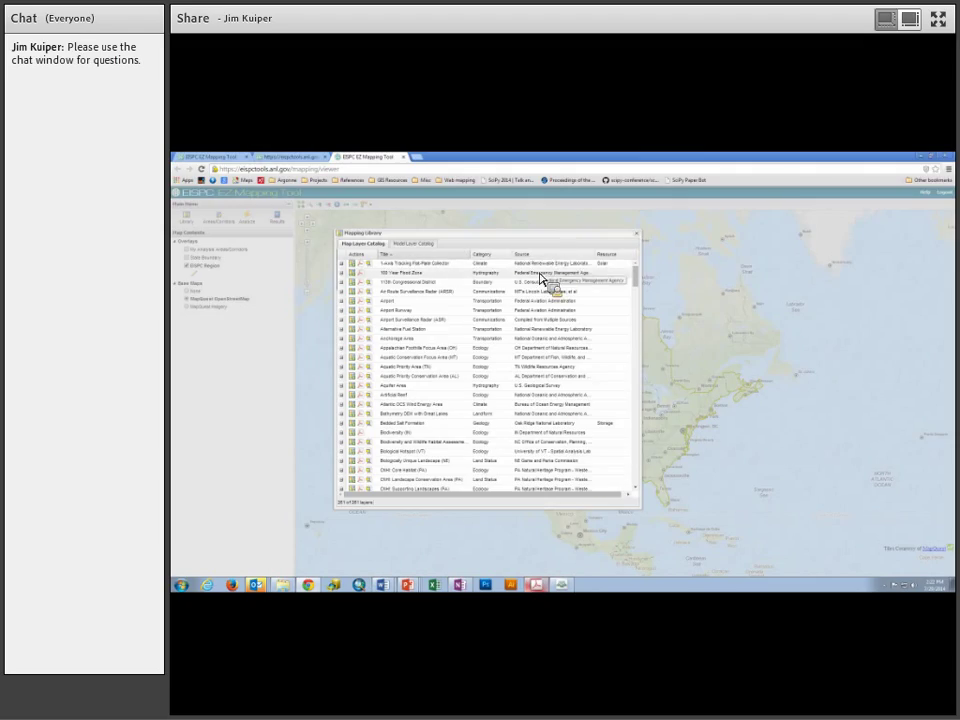
{"action": "left_click", "coordinate": [470, 256]}
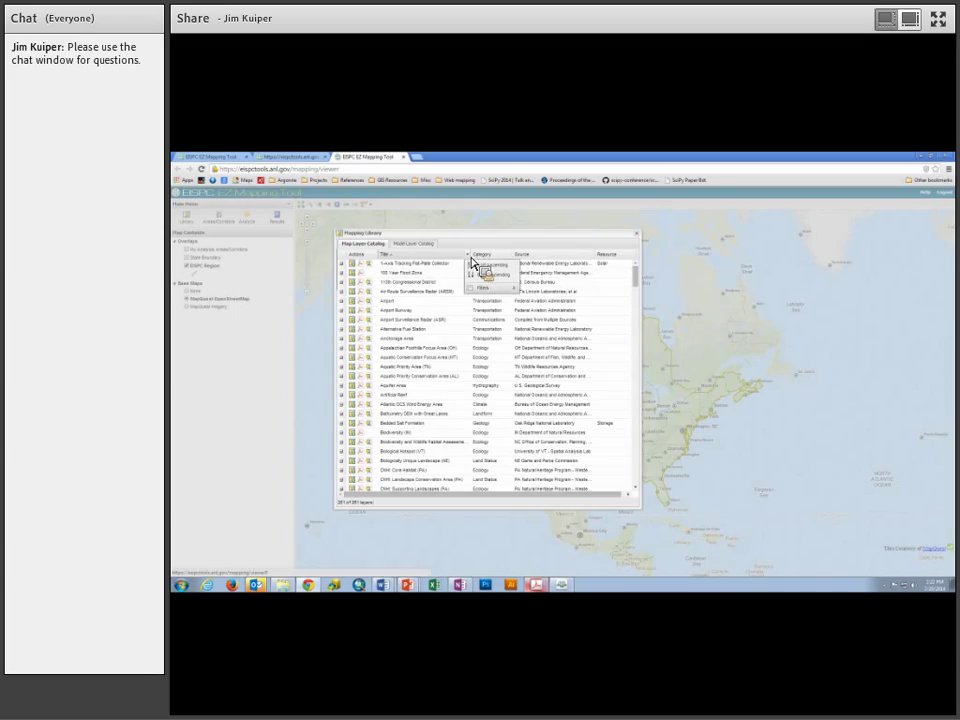
{"action": "mouse_move", "coordinate": [505, 288]}
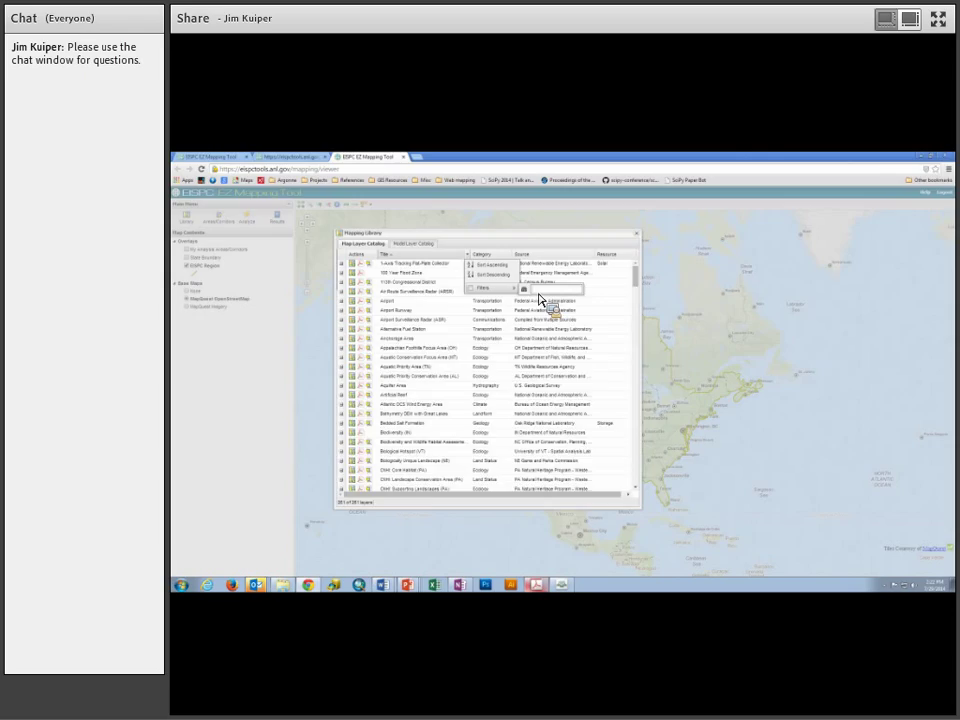
Step: Filter titles by 'wind', add Wind Turbine Site and windFarm - USGS layers, then clear the filter
{"action": "type", "text": "wind"}
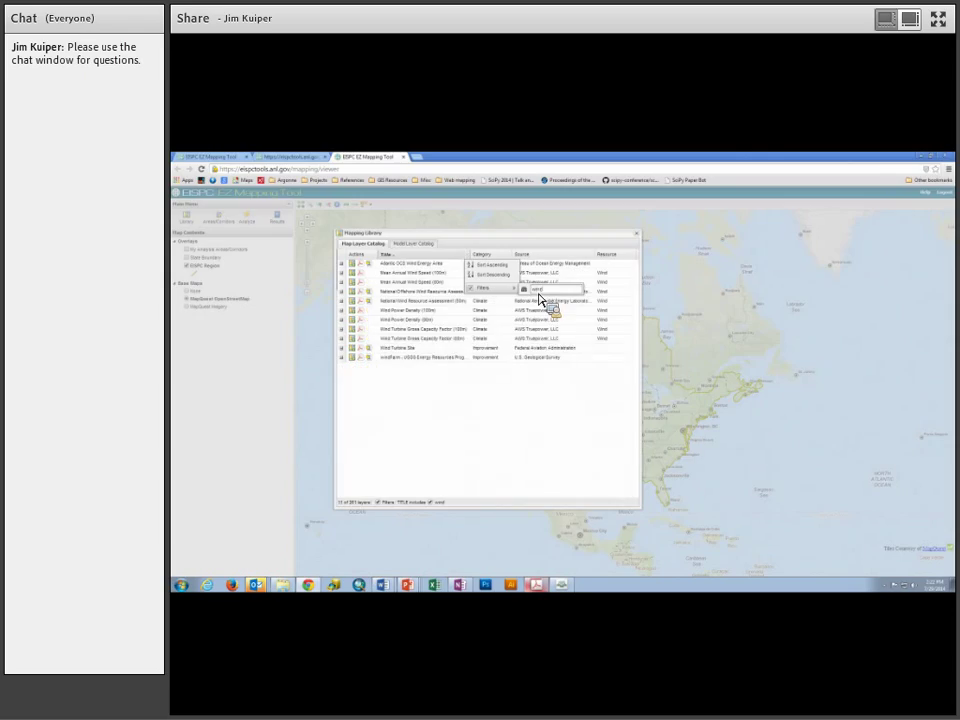
{"action": "left_click", "coordinate": [429, 420]}
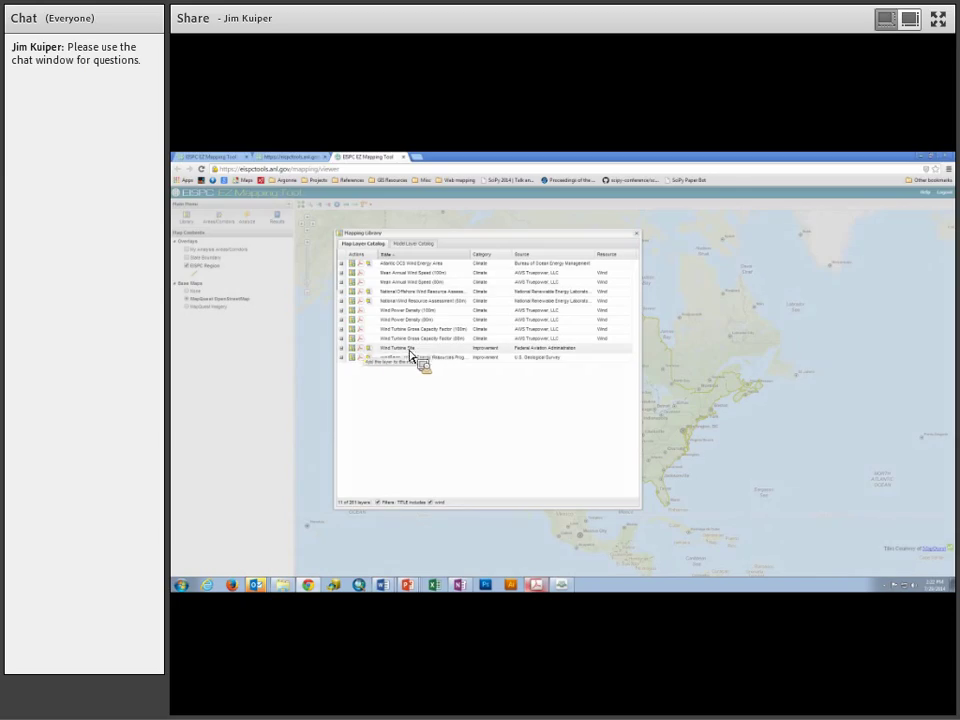
{"action": "left_click", "coordinate": [355, 351]}
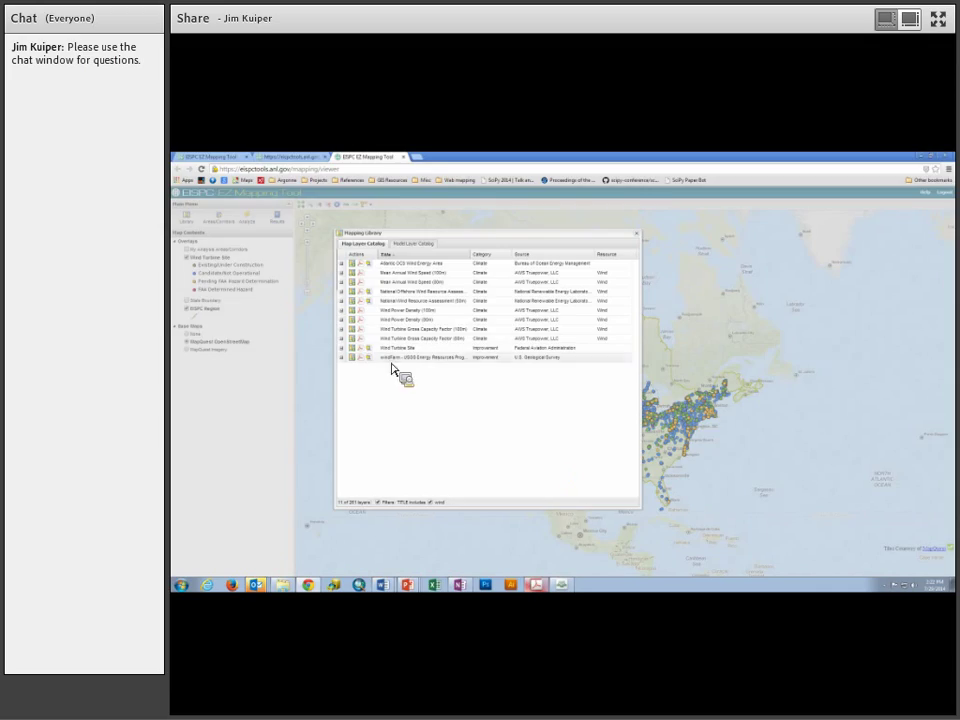
{"action": "left_click", "coordinate": [355, 362]}
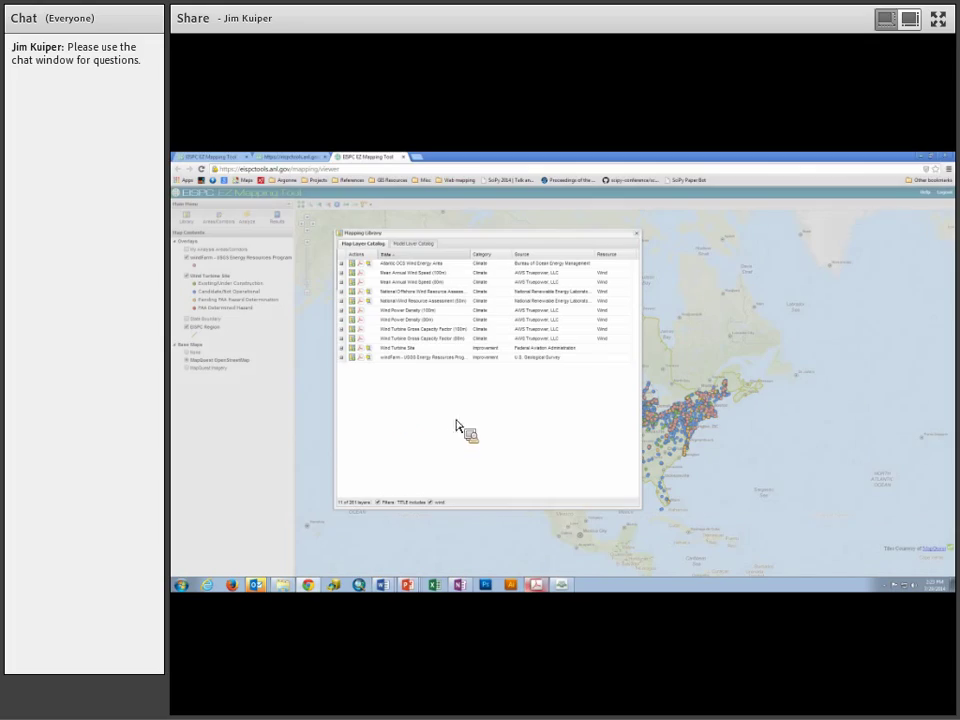
{"action": "left_click", "coordinate": [378, 502]}
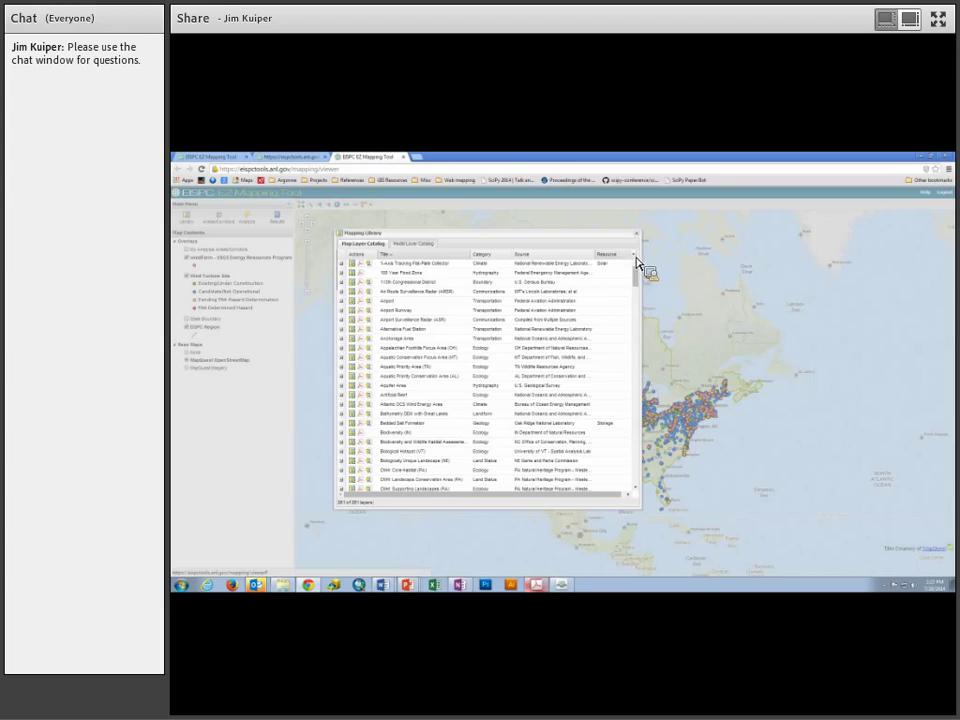
Step: Filter the Map Layer Catalog to layers whose Resource is Wind
{"action": "left_click", "coordinate": [634, 256]}
{"action": "mouse_move", "coordinate": [650, 288]}
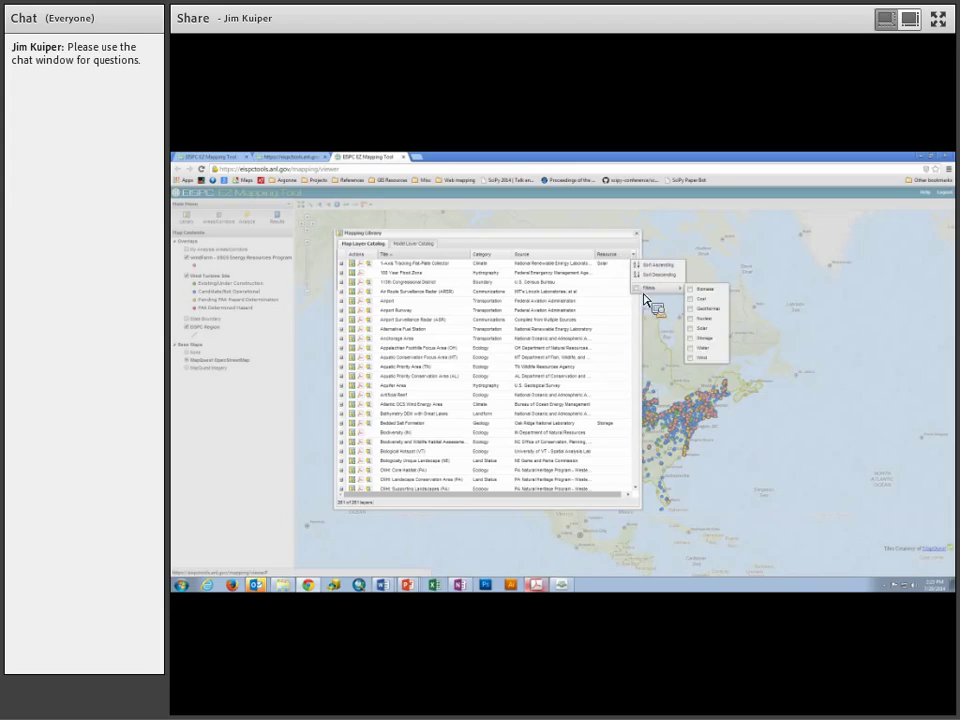
{"action": "left_click", "coordinate": [693, 359]}
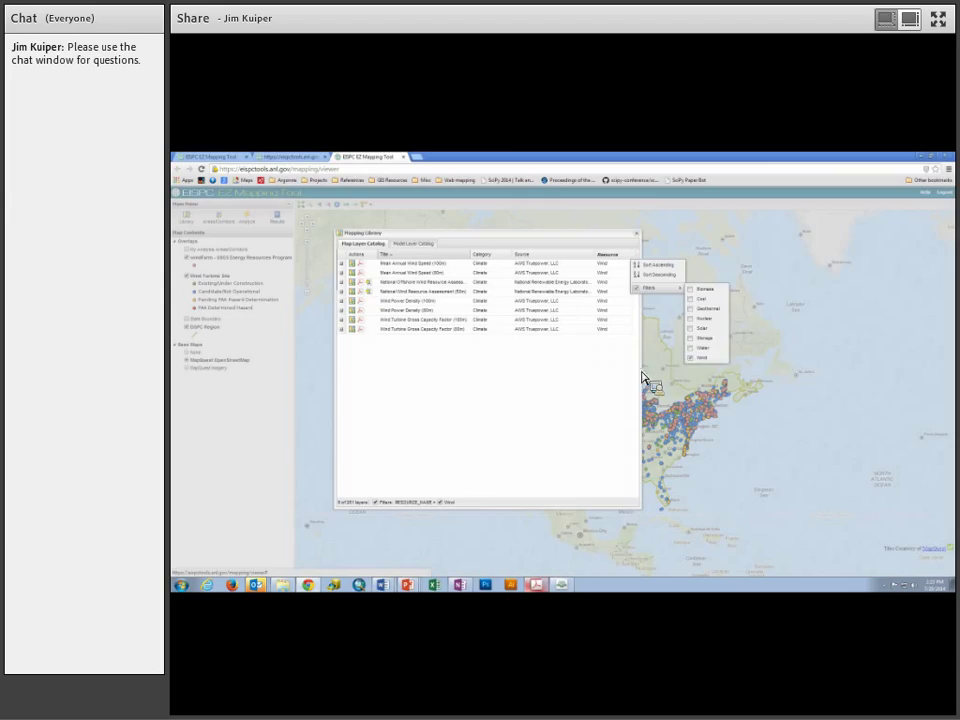
{"action": "left_click", "coordinate": [446, 412]}
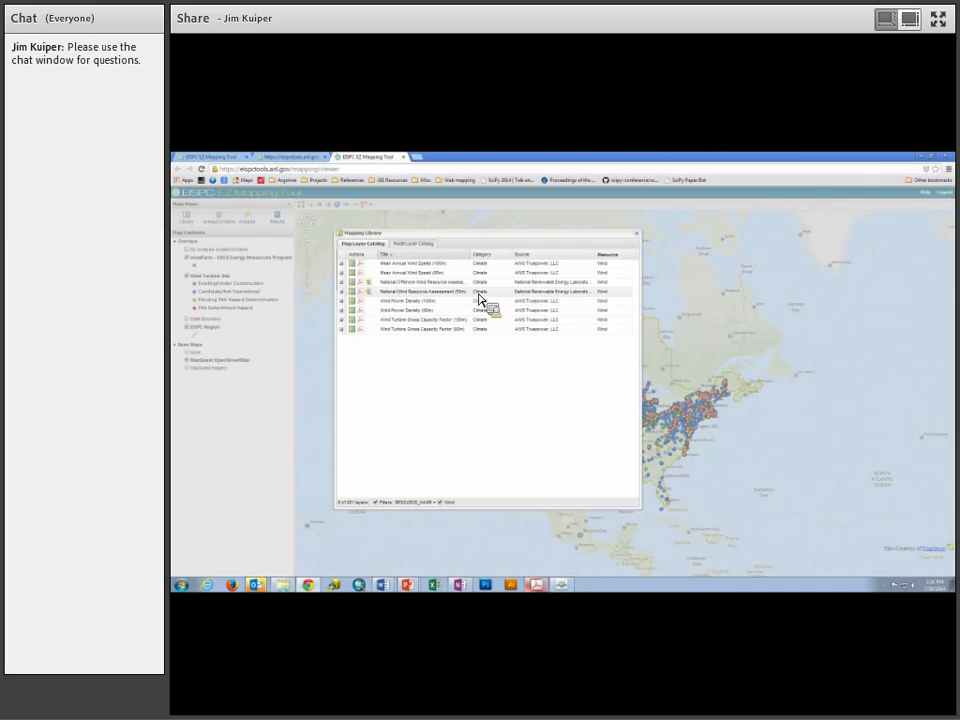
Step: Add Wind Resource Assessment, Mean Wind Speed, Power Density and Capacity Factor layers; hide Capacity Factor
{"action": "left_click", "coordinate": [357, 297]}
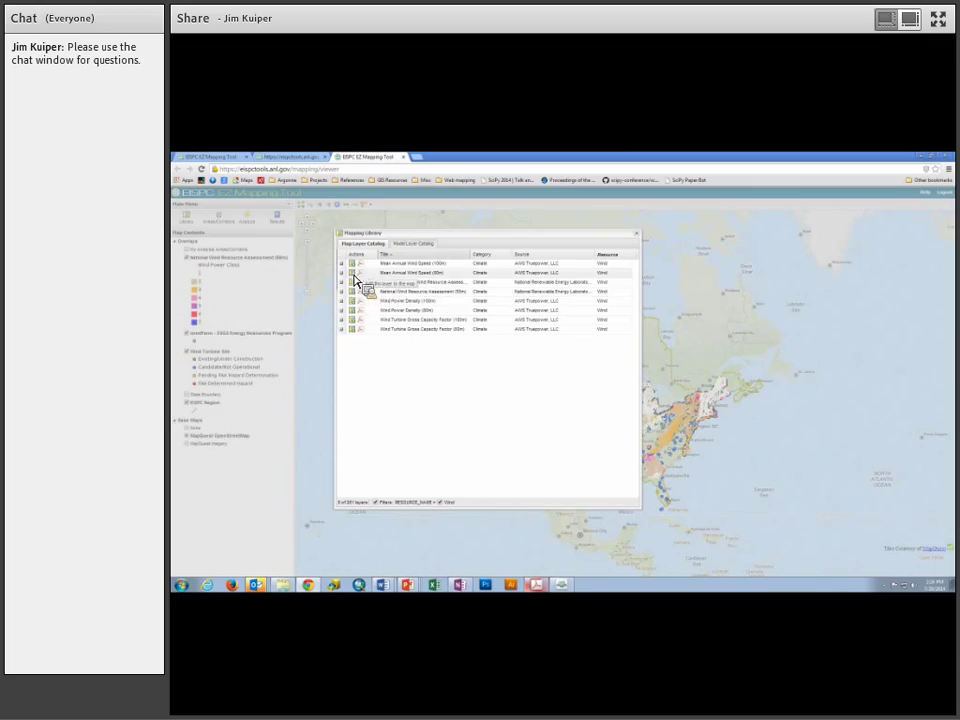
{"action": "left_click", "coordinate": [356, 273]}
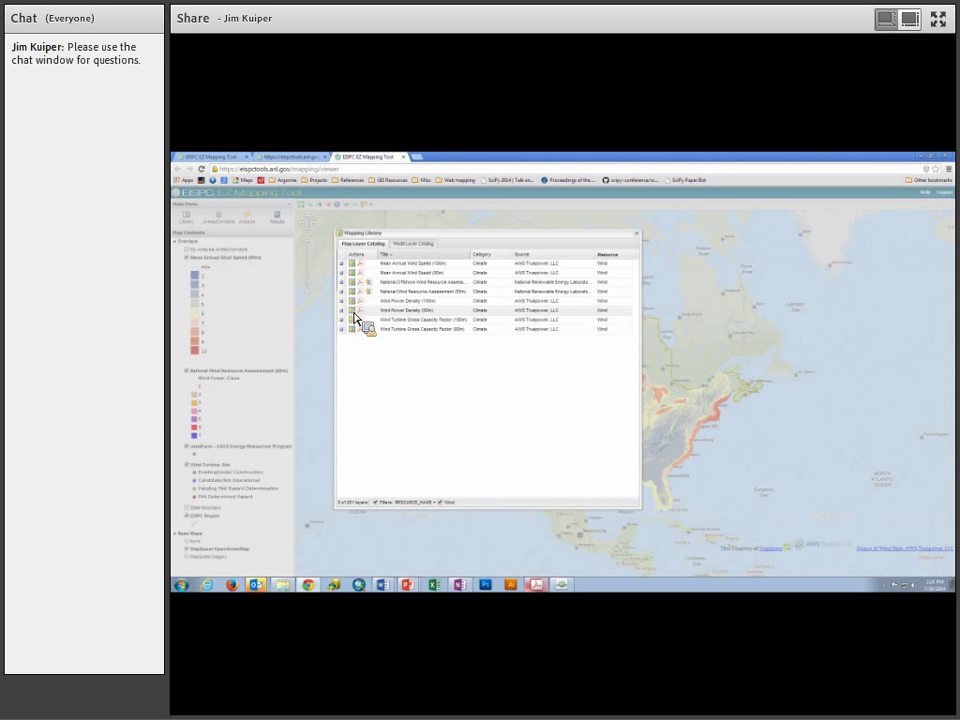
{"action": "left_click", "coordinate": [355, 312]}
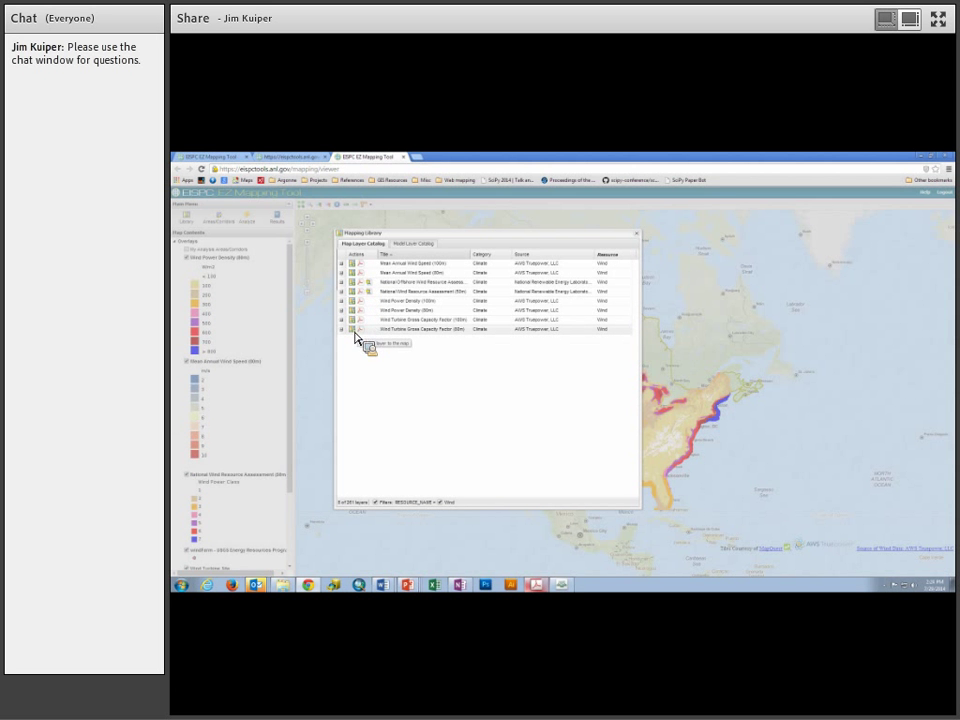
{"action": "left_click", "coordinate": [355, 329]}
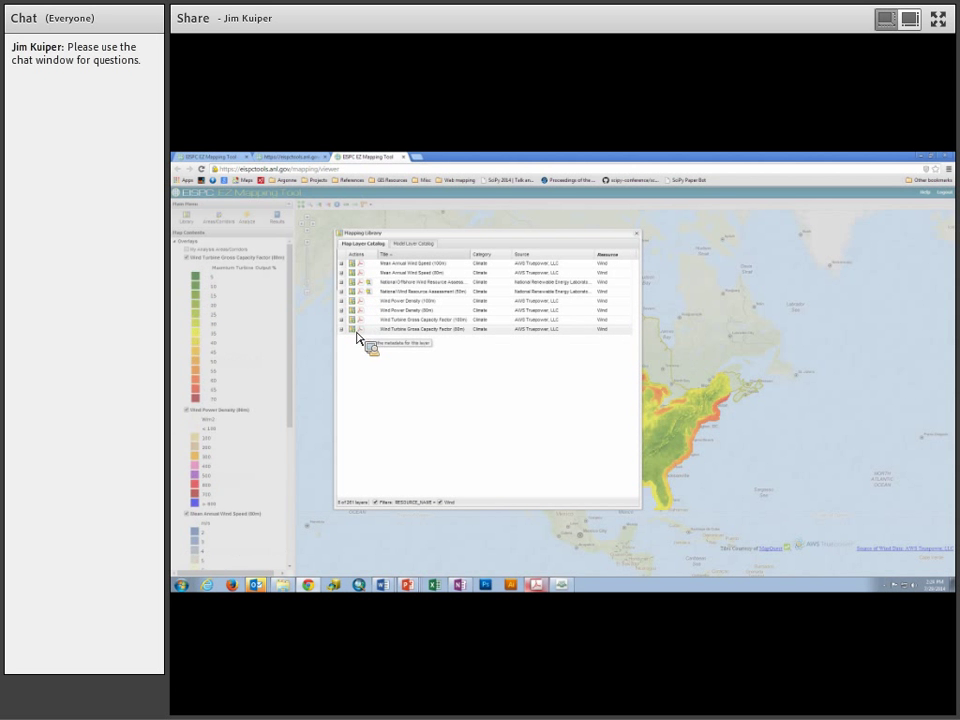
{"action": "left_click", "coordinate": [636, 233]}
{"action": "left_click", "coordinate": [186, 258]}
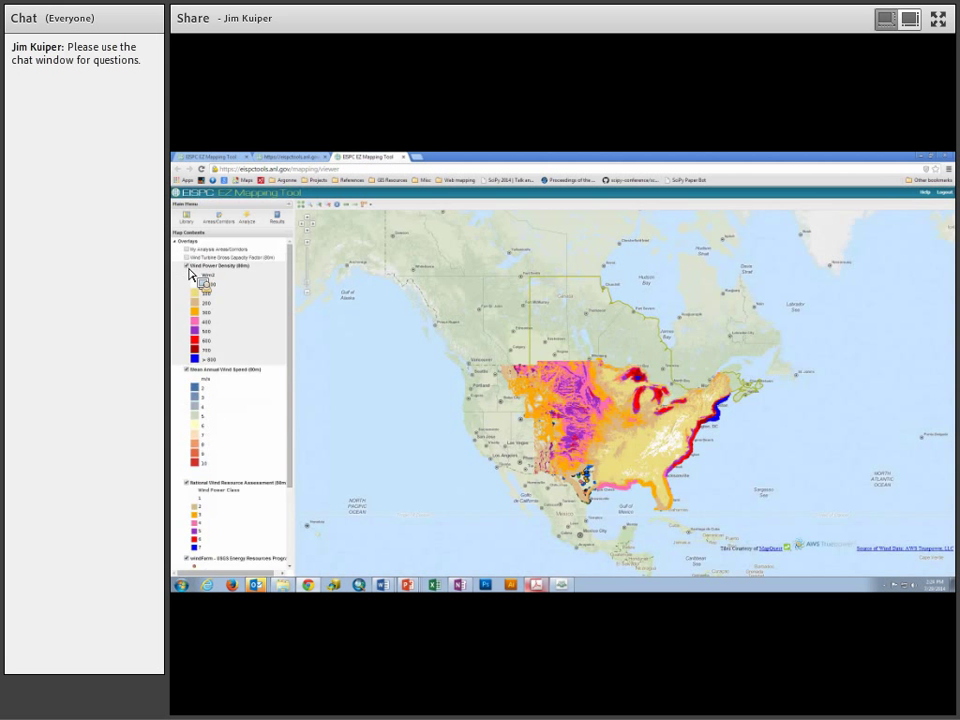
Step: Hide the Wind Power Density, Mean Annual Wind Speed, National Wind Resource Assessment, windFarm and Wind Turbine Site layers
{"action": "left_click", "coordinate": [187, 266]}
{"action": "left_click", "coordinate": [187, 273]}
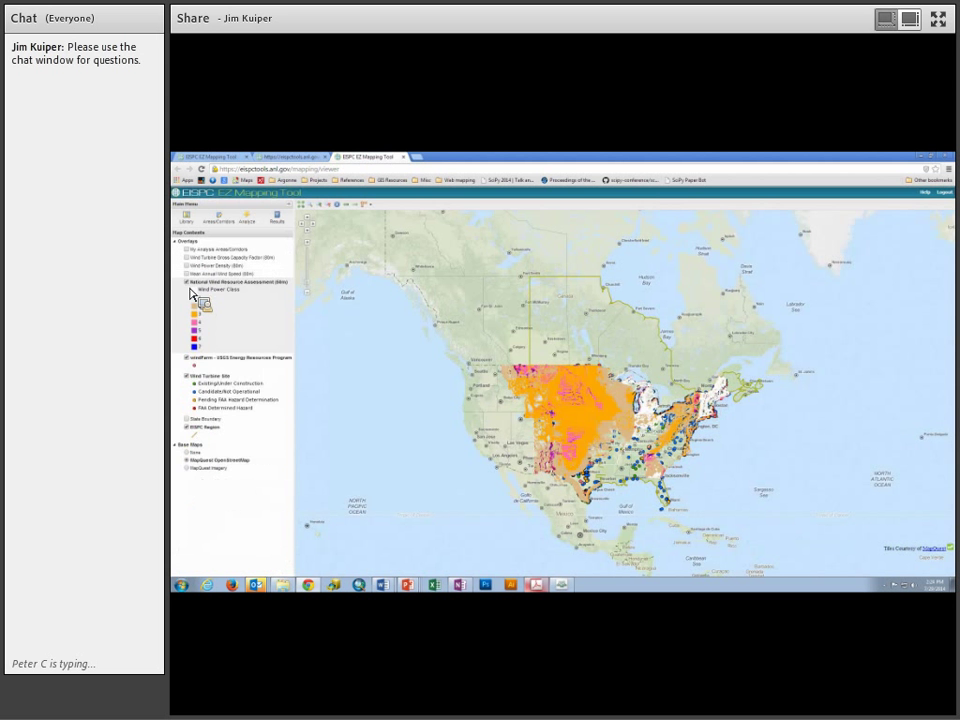
{"action": "left_click", "coordinate": [187, 283]}
{"action": "left_click", "coordinate": [187, 290]}
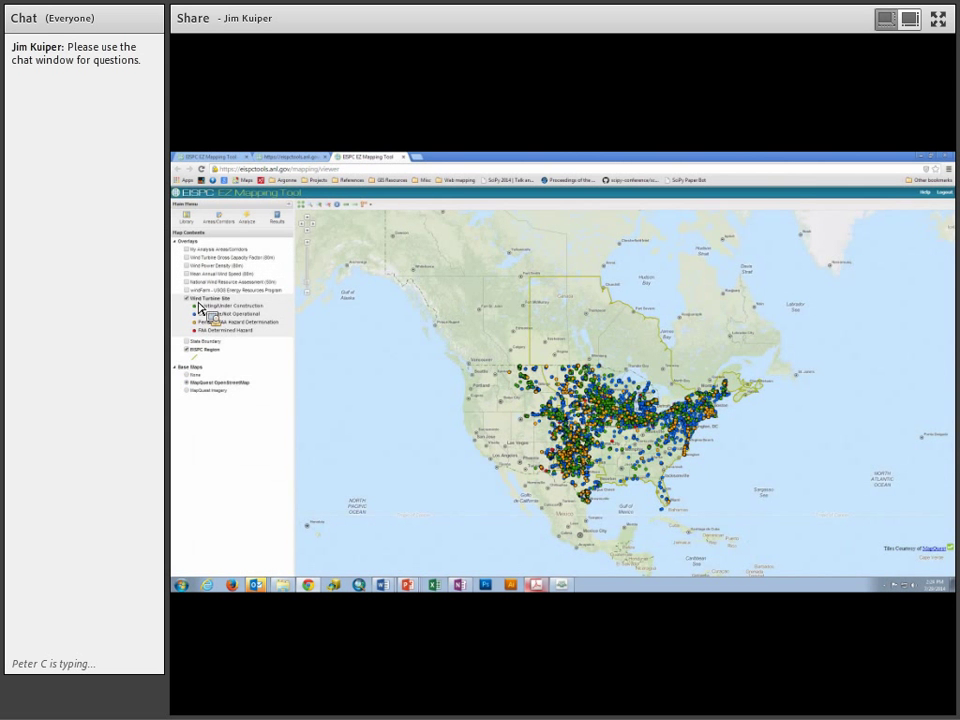
{"action": "left_click", "coordinate": [188, 299]}
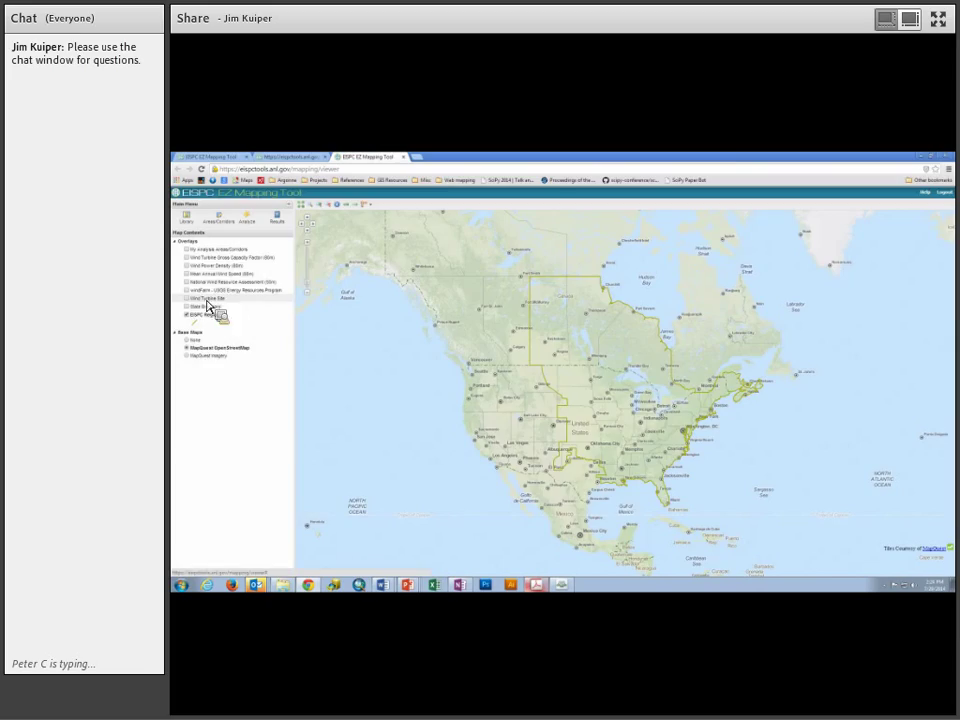
Step: Move Wind Turbine Site and windFarm to the top of the layer list and hide Gross Capacity Factor
{"action": "left_click_drag", "start_coordinate": [213, 305], "coordinate": [214, 268]}
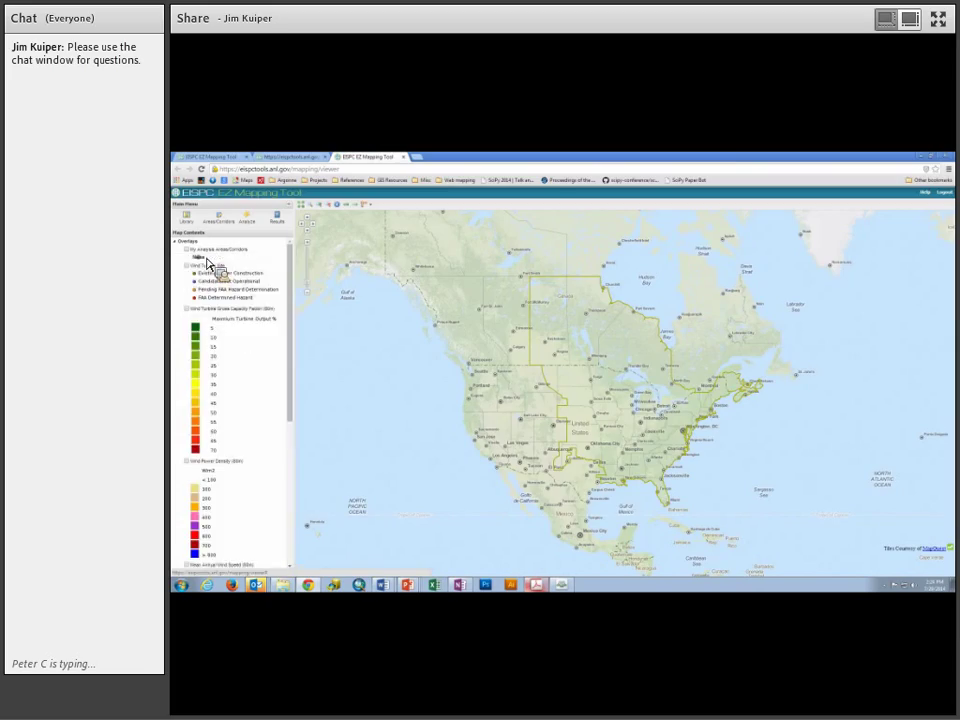
{"action": "left_click", "coordinate": [189, 311]}
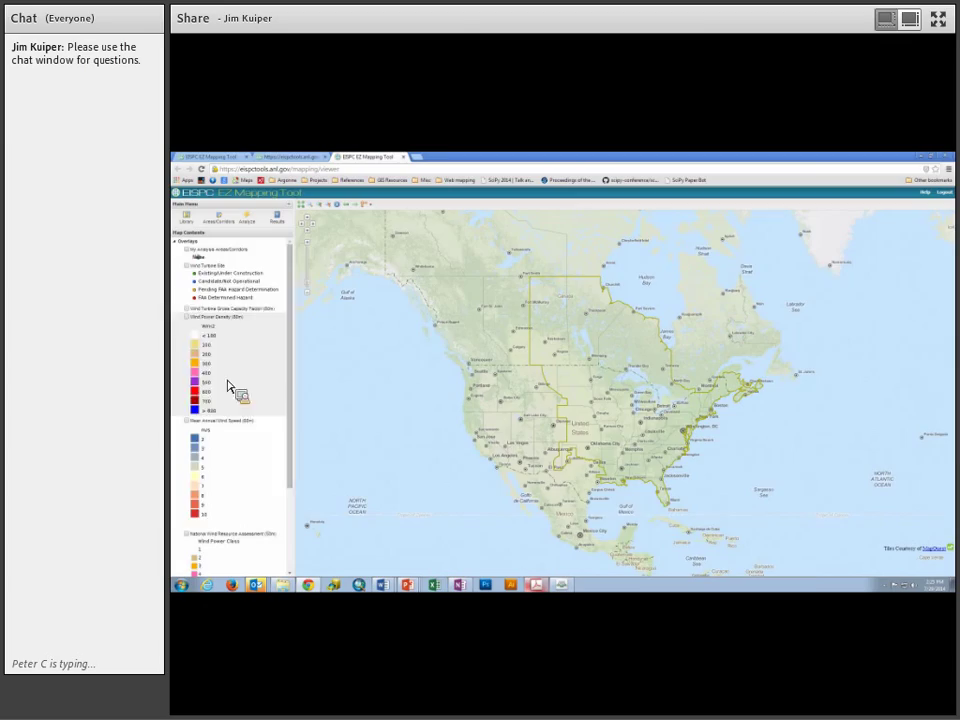
{"action": "scroll", "coordinate": [240, 407], "scroll_direction": "down", "scroll_amount": 3}
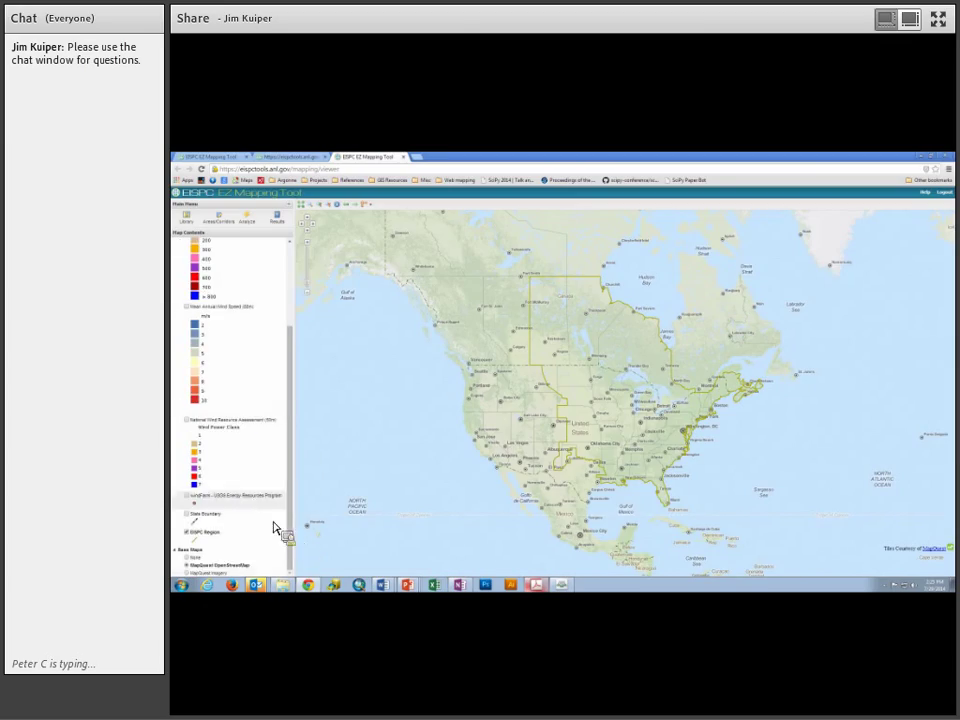
{"action": "left_click_drag", "start_coordinate": [274, 528], "coordinate": [222, 317]}
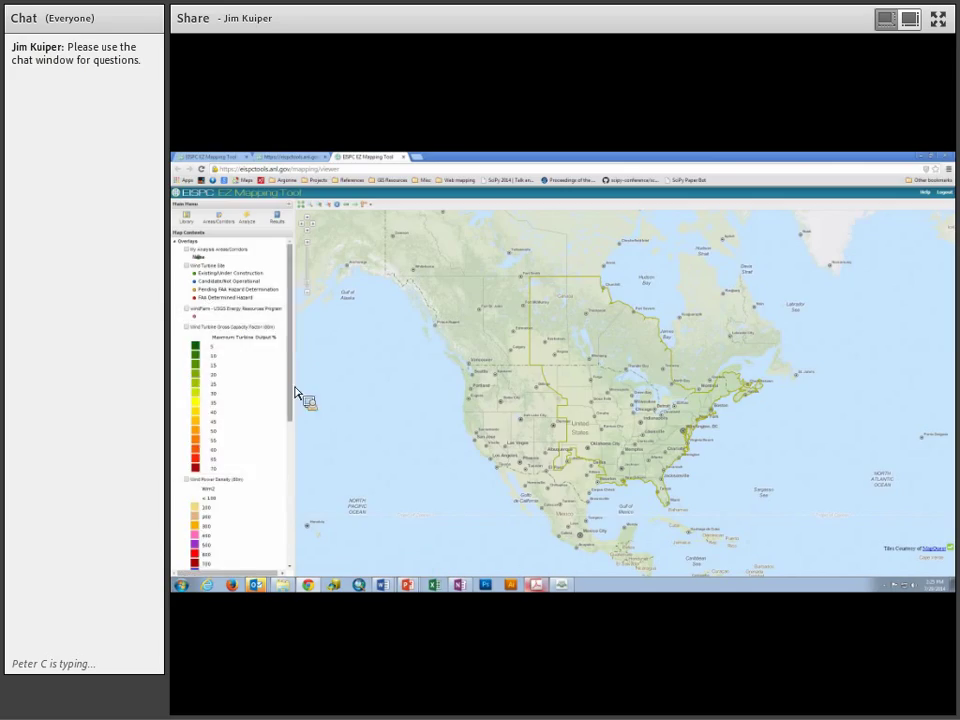
{"action": "scroll", "coordinate": [293, 480], "scroll_direction": "down", "scroll_amount": 5}
Step: Rearrange the wind layers in Map Contents and view the National Wind Resource Assessment layer's options
{"action": "mouse_move", "coordinate": [293, 480]}
{"action": "left_mouse_down"}
{"action": "mouse_move", "coordinate": [300, 555]}
{"action": "mouse_move", "coordinate": [196, 472]}
{"action": "mouse_move", "coordinate": [191, 441]}
{"action": "left_mouse_up"}
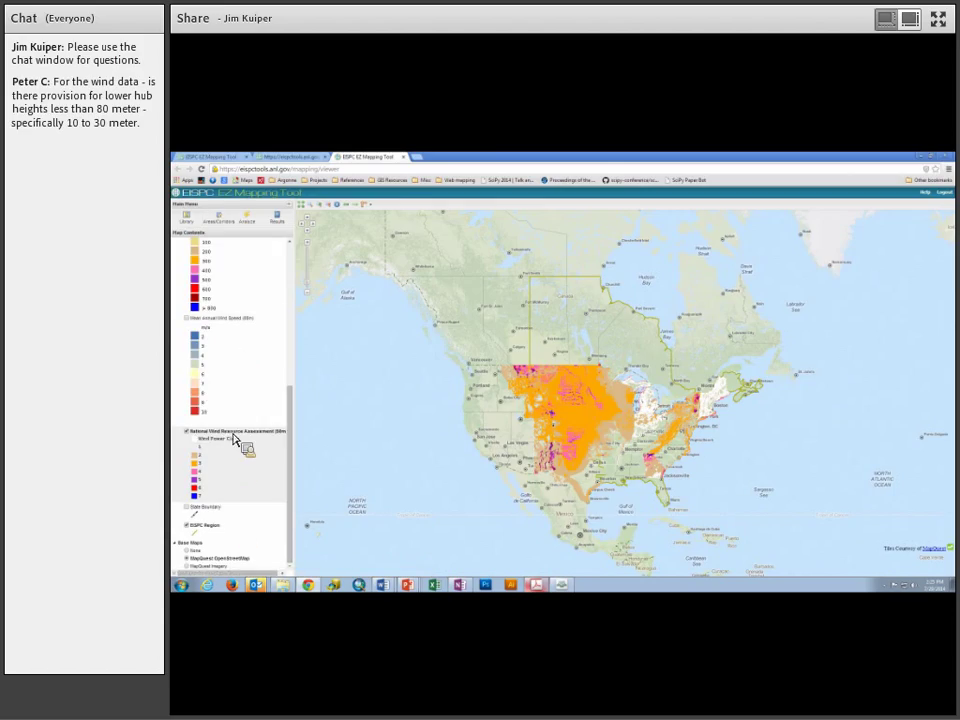
{"action": "right_click", "coordinate": [236, 438]}
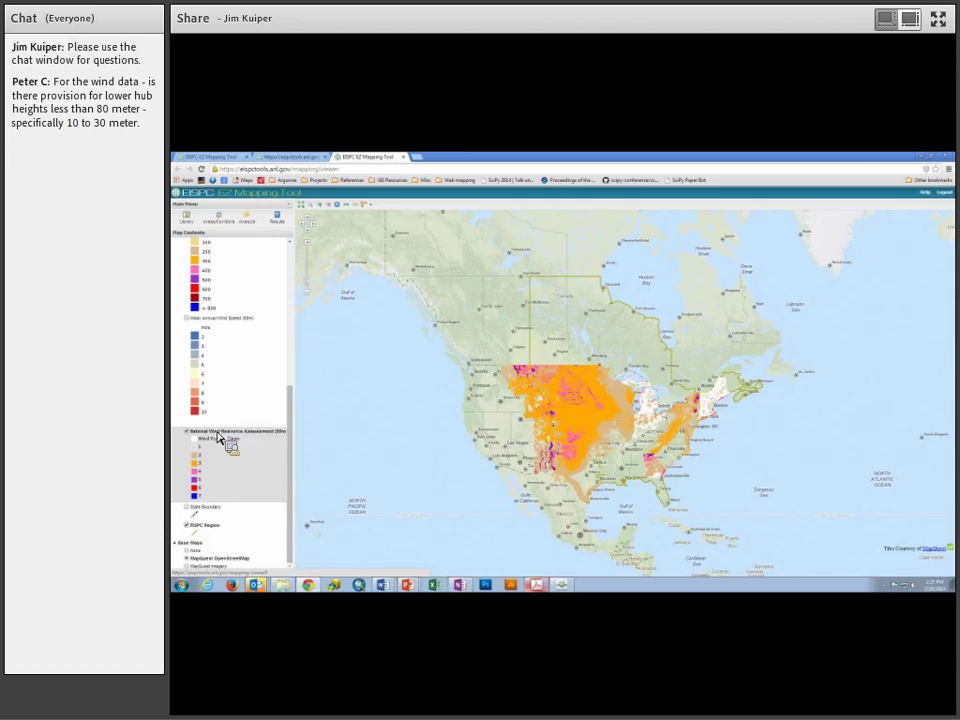
{"action": "left_click_drag", "start_coordinate": [218, 438], "coordinate": [240, 480]}
Step: Swap National Wind Resource Assessment for Mean Annual Wind Speed, zoom to the eastern US, and identify a point
{"action": "left_click", "coordinate": [187, 431]}
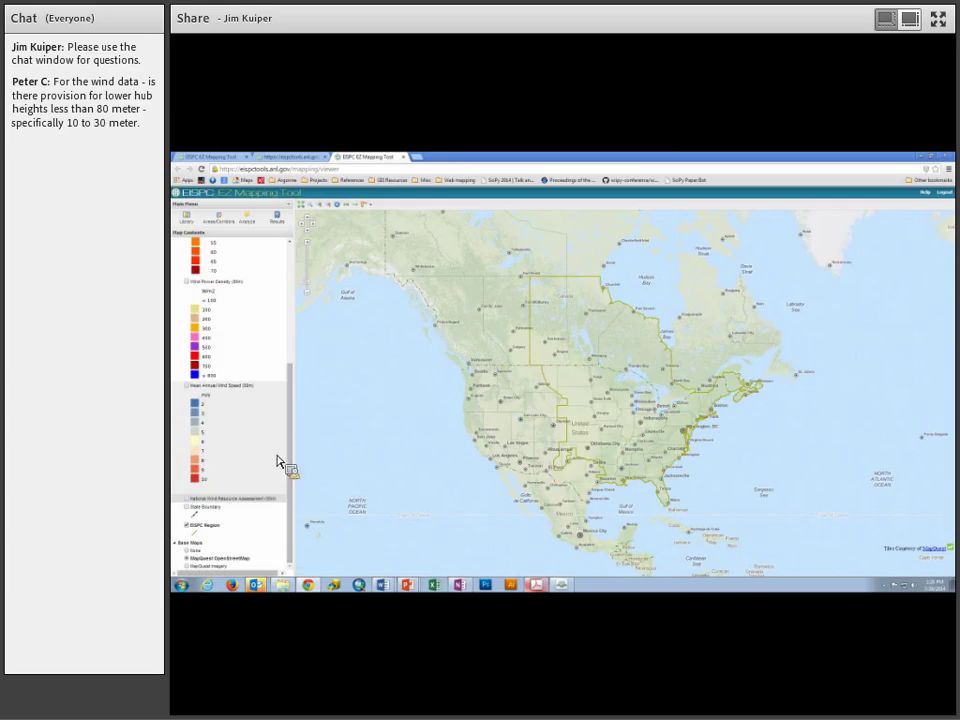
{"action": "left_click", "coordinate": [187, 386]}
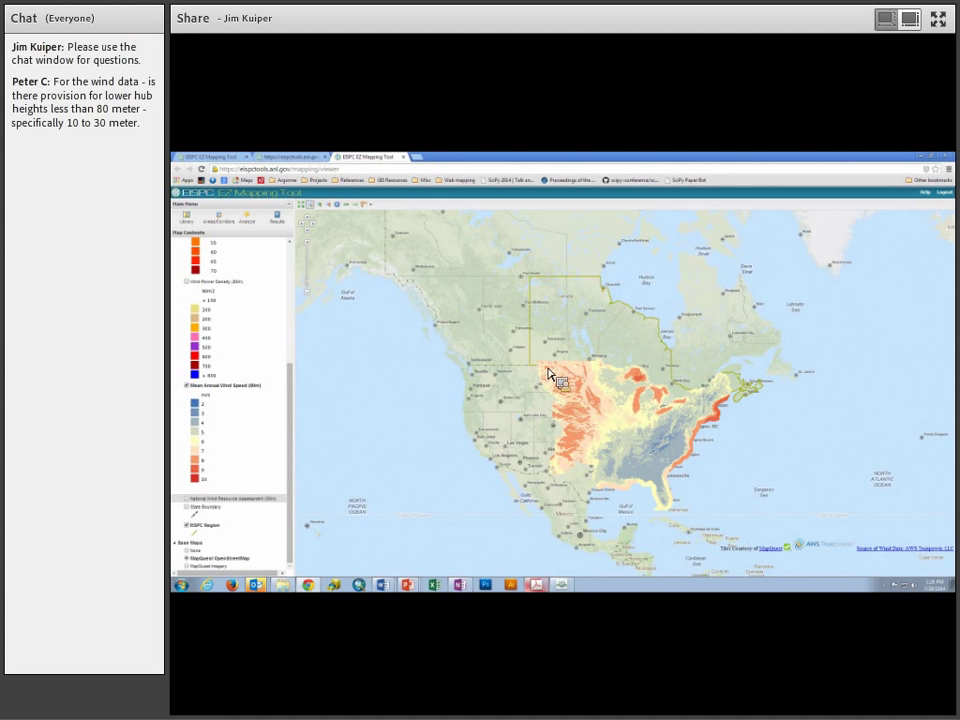
{"action": "left_click_drag", "start_coordinate": [565, 390], "coordinate": [692, 489]}
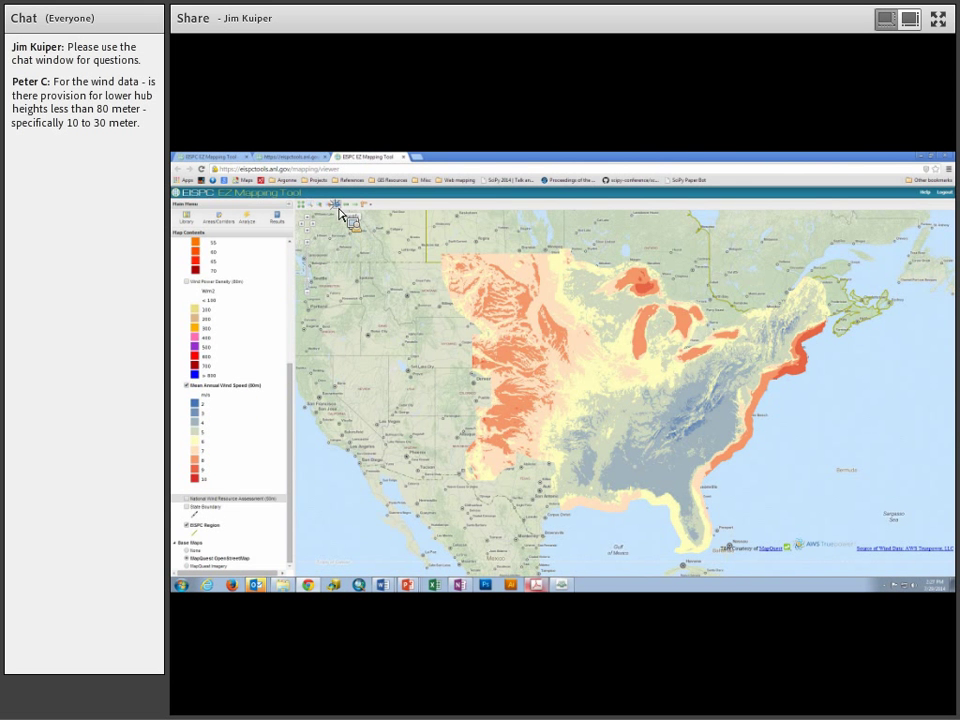
{"action": "left_click_drag", "start_coordinate": [340, 213], "coordinate": [600, 390]}
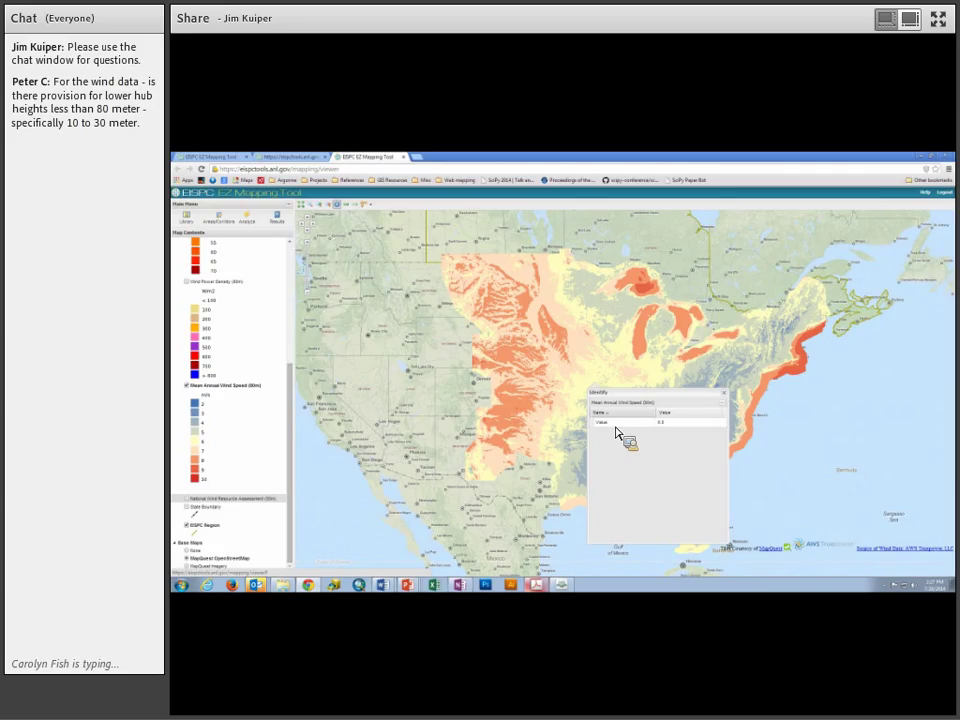
Step: Close the Identify results panel for the wind speed point
{"action": "left_click", "coordinate": [726, 395]}
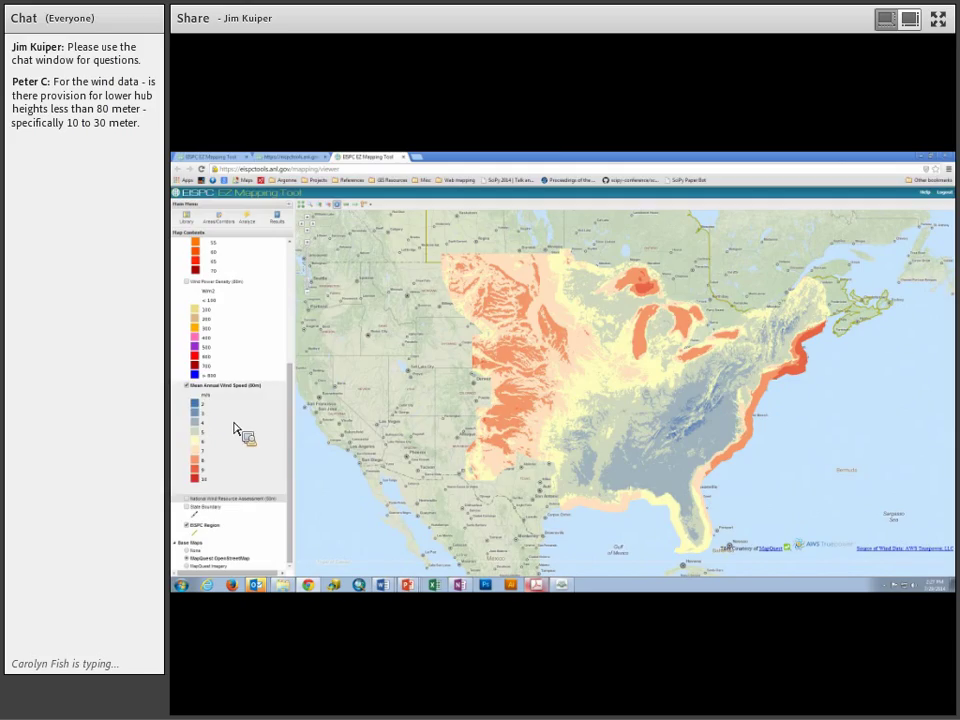
Step: Switch off the Mean Annual Wind Speed and Wind Power Density layers in Map Contents
{"action": "left_click", "coordinate": [187, 386]}
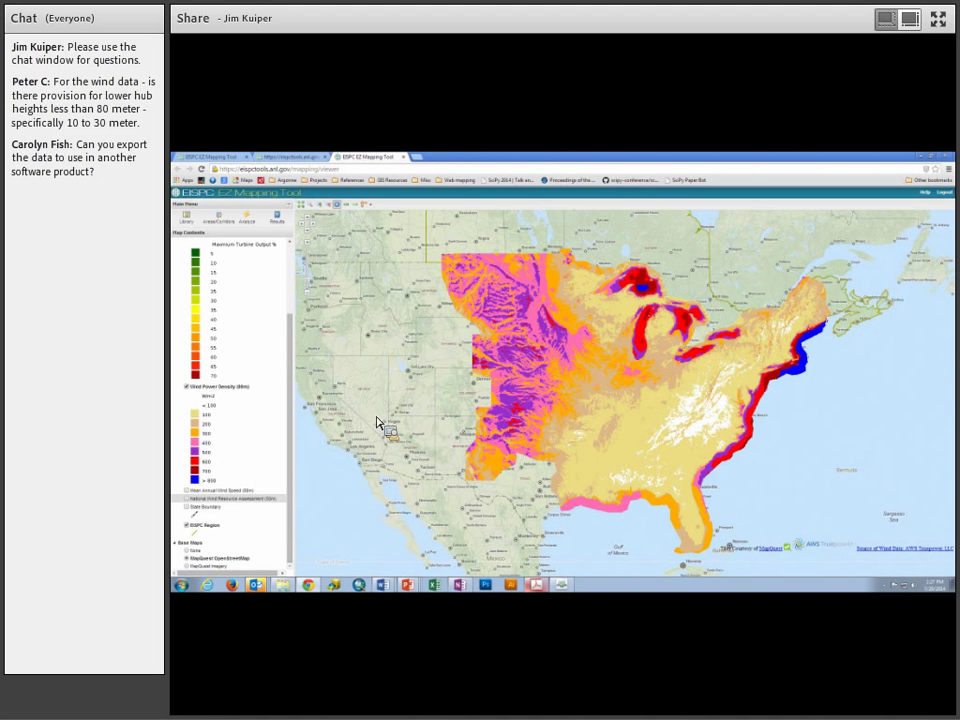
{"action": "left_click", "coordinate": [187, 386]}
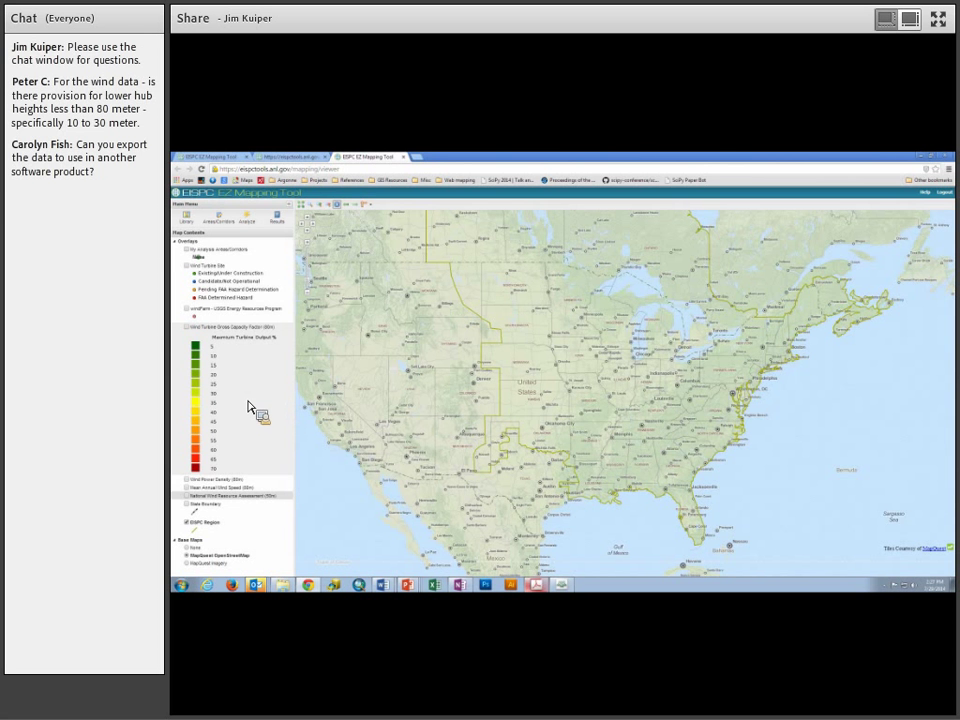
Step: Turn on Wind Turbine Gross Capacity Factor (80m), move it up, and show the windFarm turbine points
{"action": "left_click", "coordinate": [188, 328]}
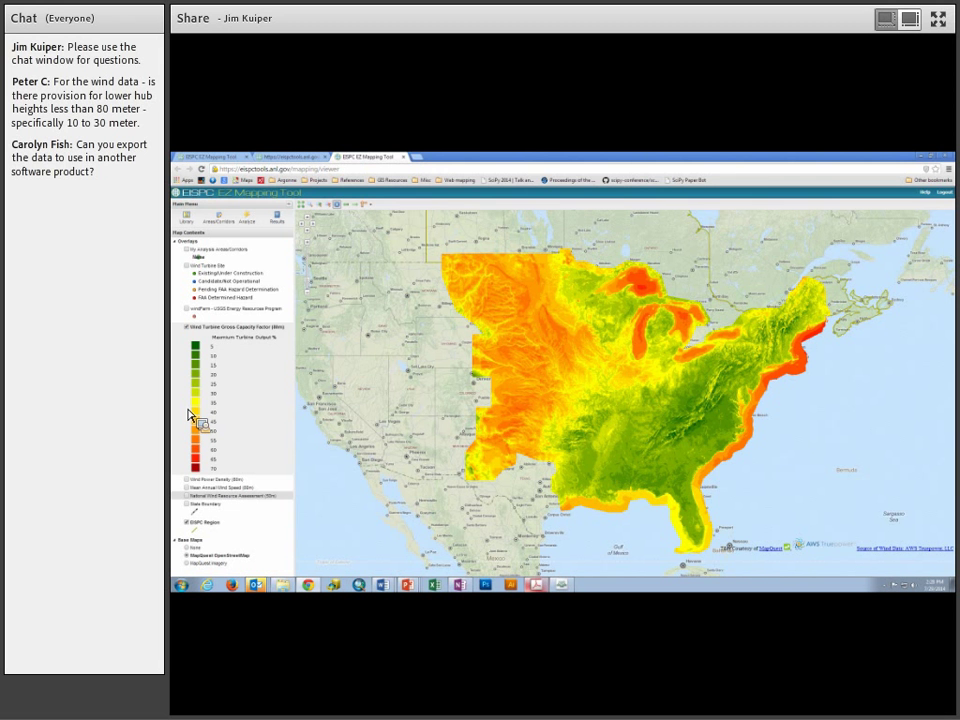
{"action": "left_click_drag", "start_coordinate": [190, 414], "coordinate": [192, 316]}
{"action": "left_click", "coordinate": [190, 312]}
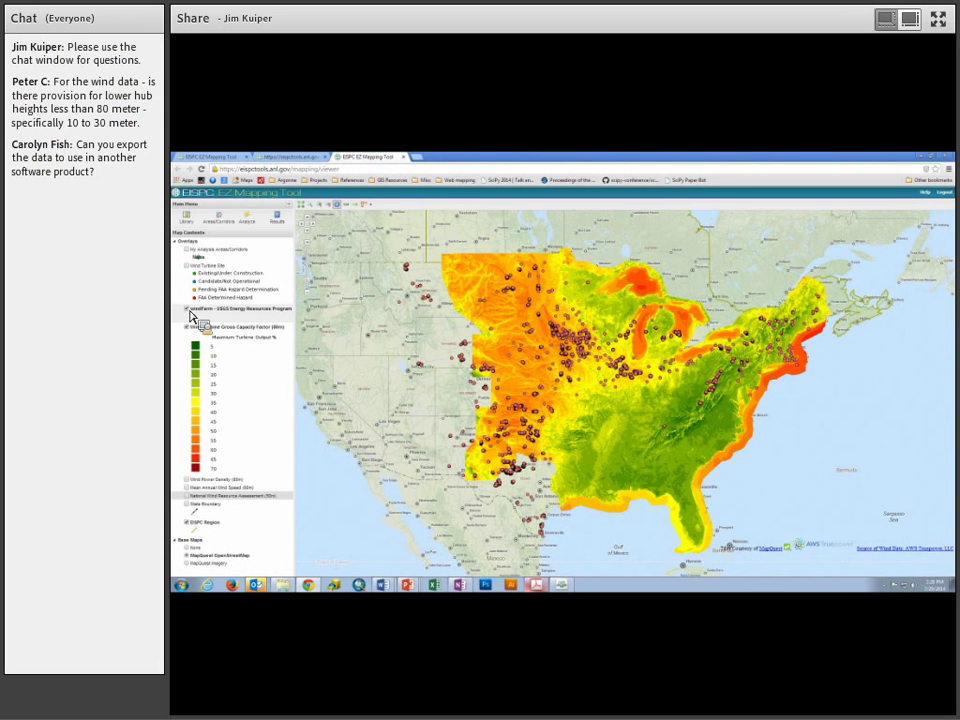
Step: Adjust the windFarm layer position and zoom into the Pennsylvania ridge lined with turbines
{"action": "left_click_drag", "start_coordinate": [192, 314], "coordinate": [212, 300]}
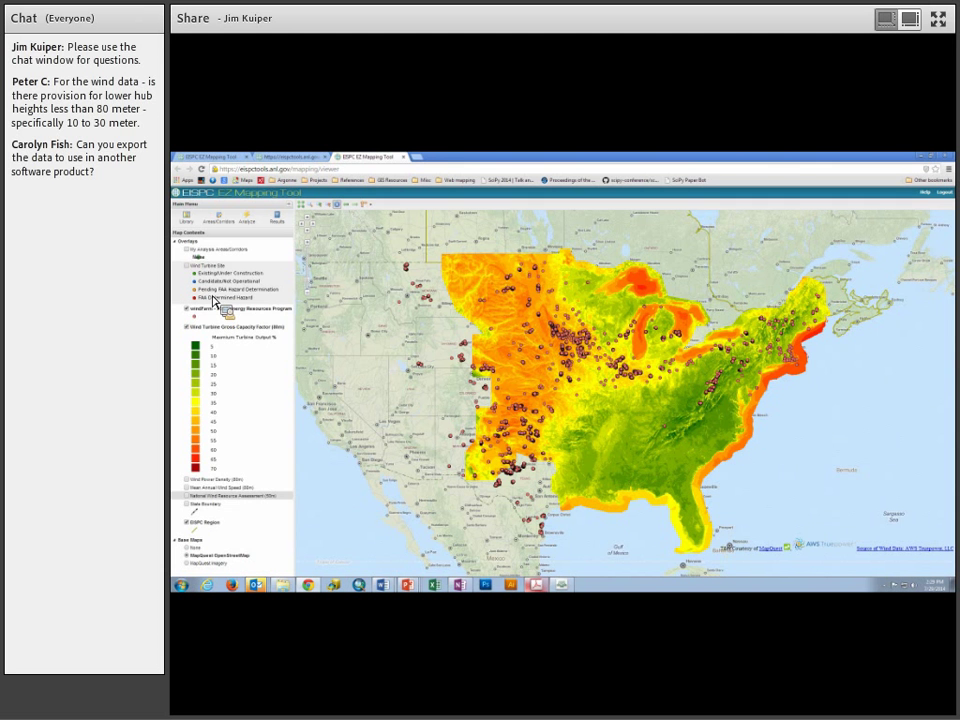
{"action": "left_click_drag", "start_coordinate": [213, 301], "coordinate": [703, 309]}
{"action": "scroll", "coordinate": [711, 382], "scroll_direction": "up", "scroll_amount": 5}
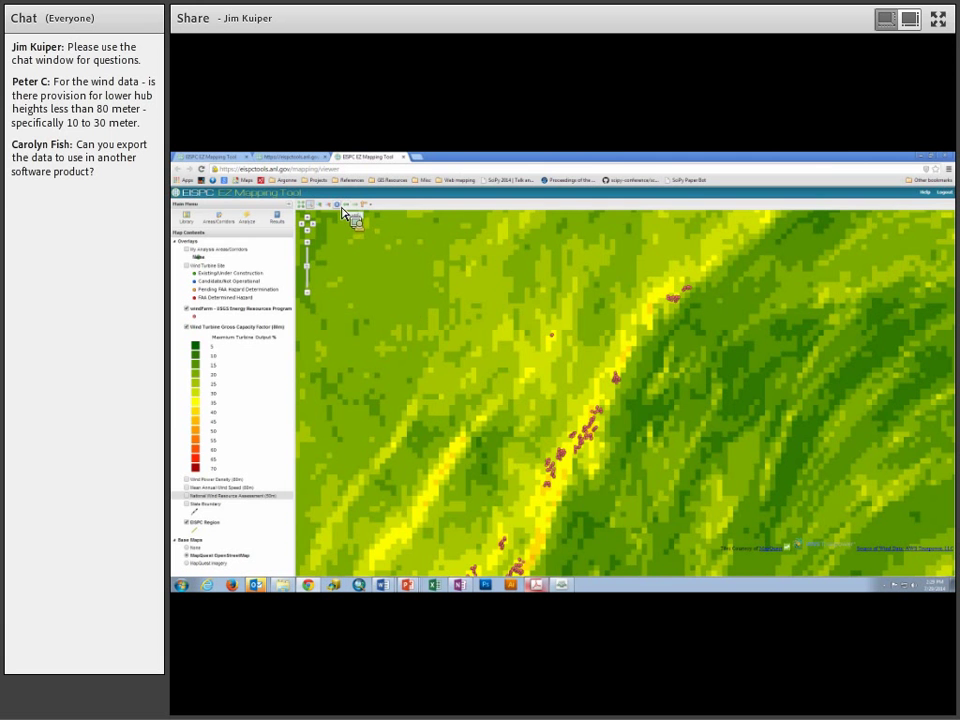
{"action": "left_click", "coordinate": [556, 342]}
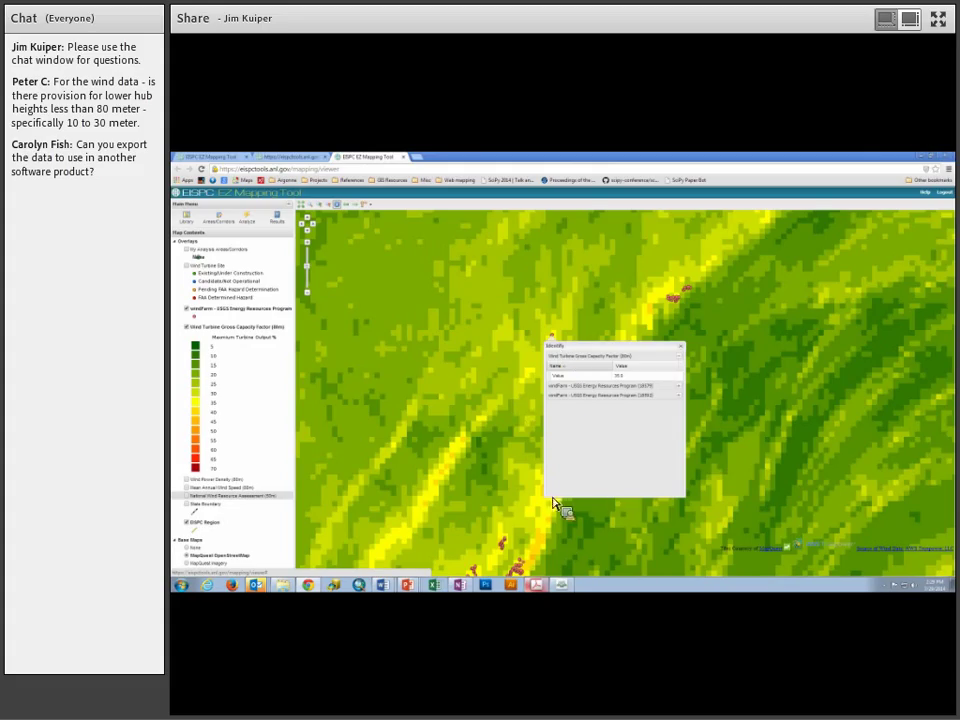
{"action": "left_click", "coordinate": [682, 388]}
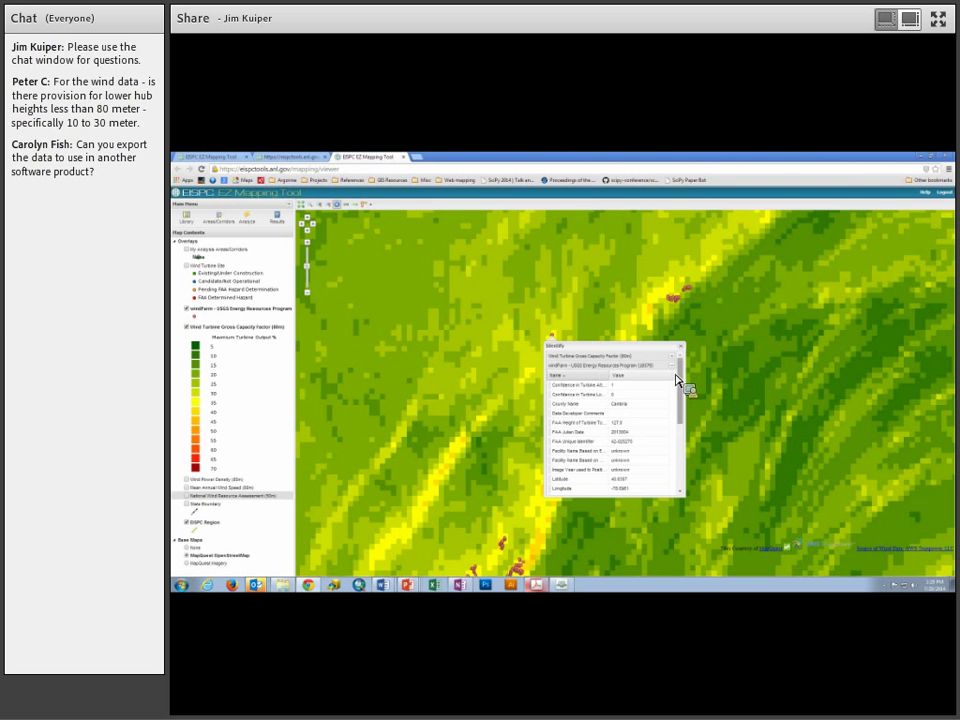
{"action": "left_click_drag", "start_coordinate": [681, 381], "coordinate": [707, 486]}
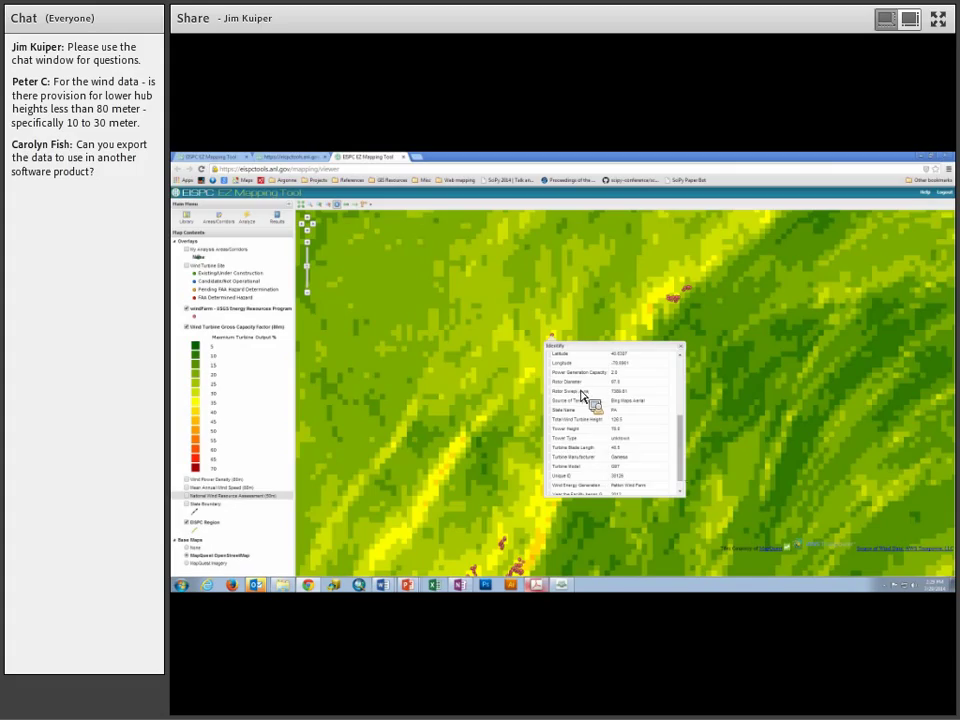
{"action": "scroll", "coordinate": [686, 490], "scroll_direction": "down", "scroll_amount": 1}
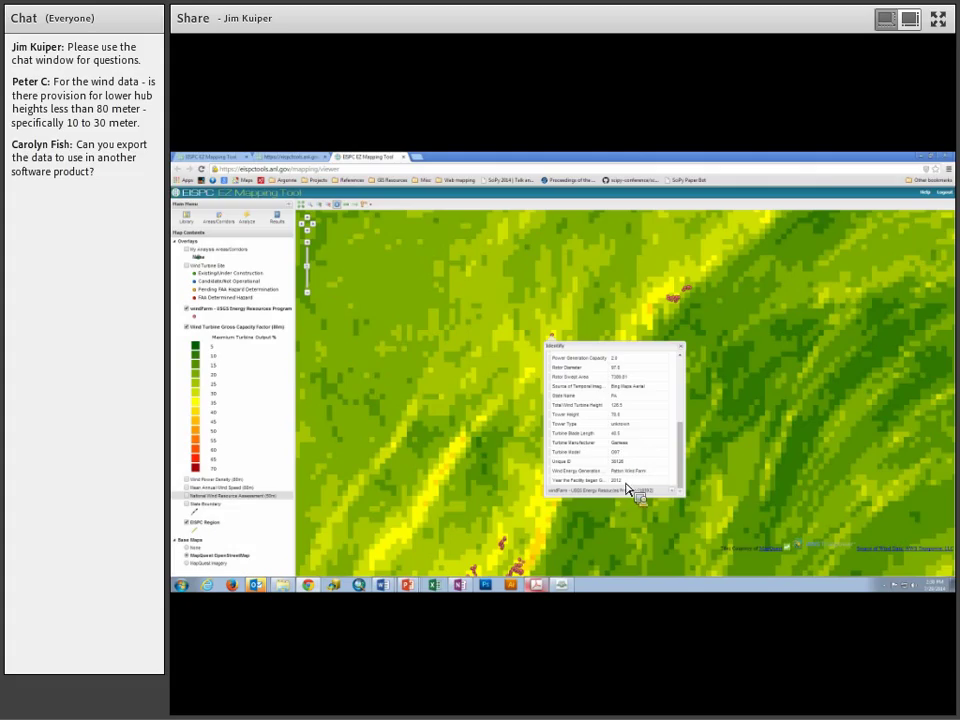
{"action": "left_click_drag", "start_coordinate": [681, 484], "coordinate": [689, 405]}
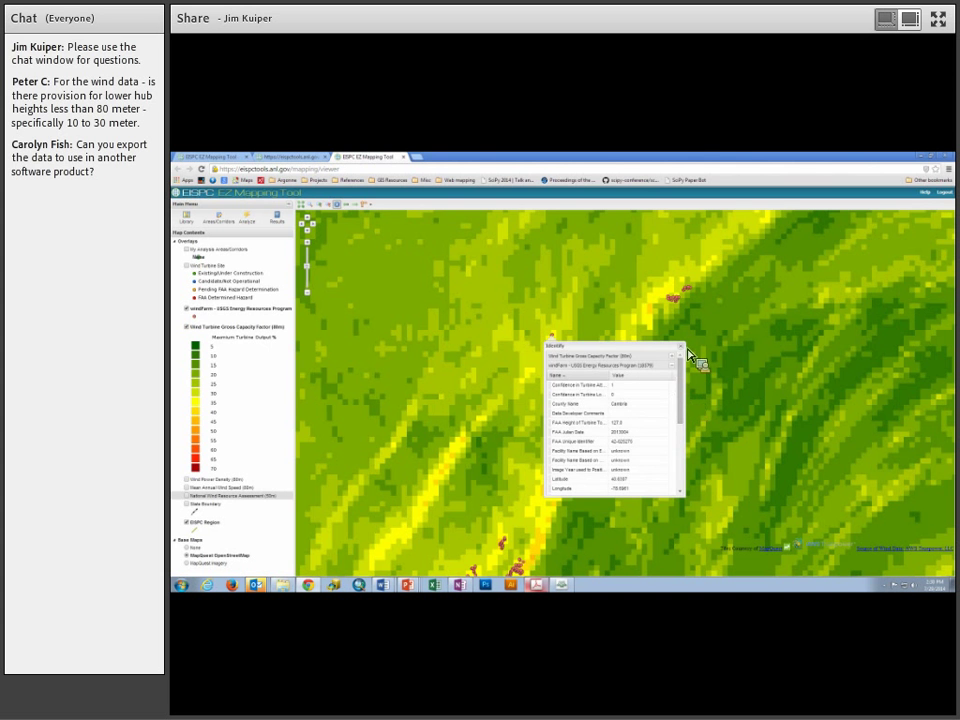
{"action": "left_click", "coordinate": [680, 348]}
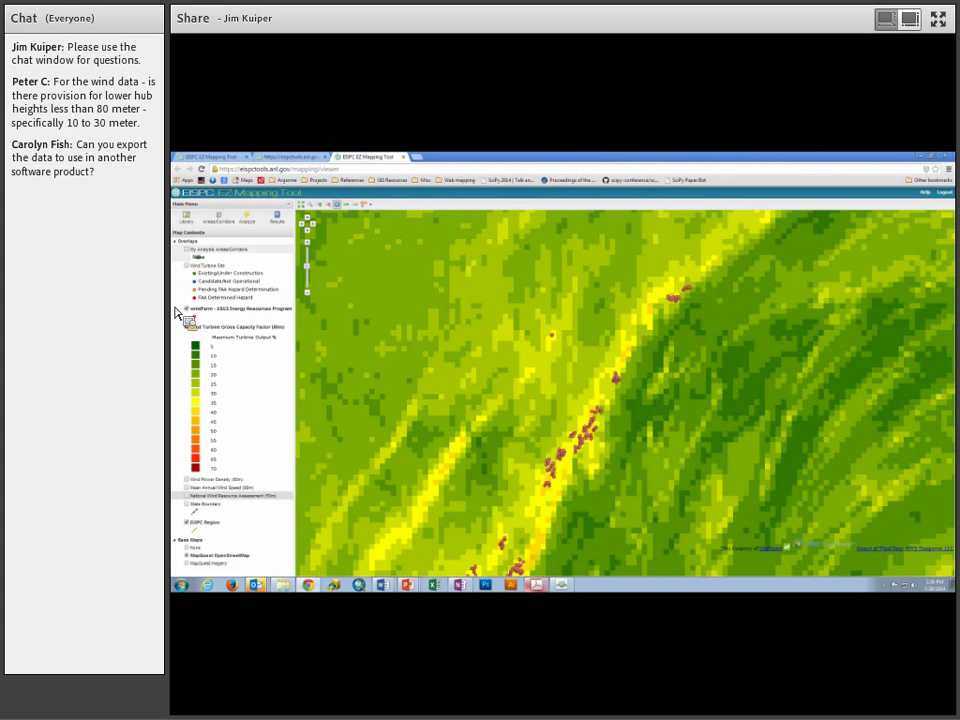
Step: In the Mapping Library, filter utility layers by title 'trans' and add Transmission Line - Existing
{"action": "left_click", "coordinate": [187, 216]}
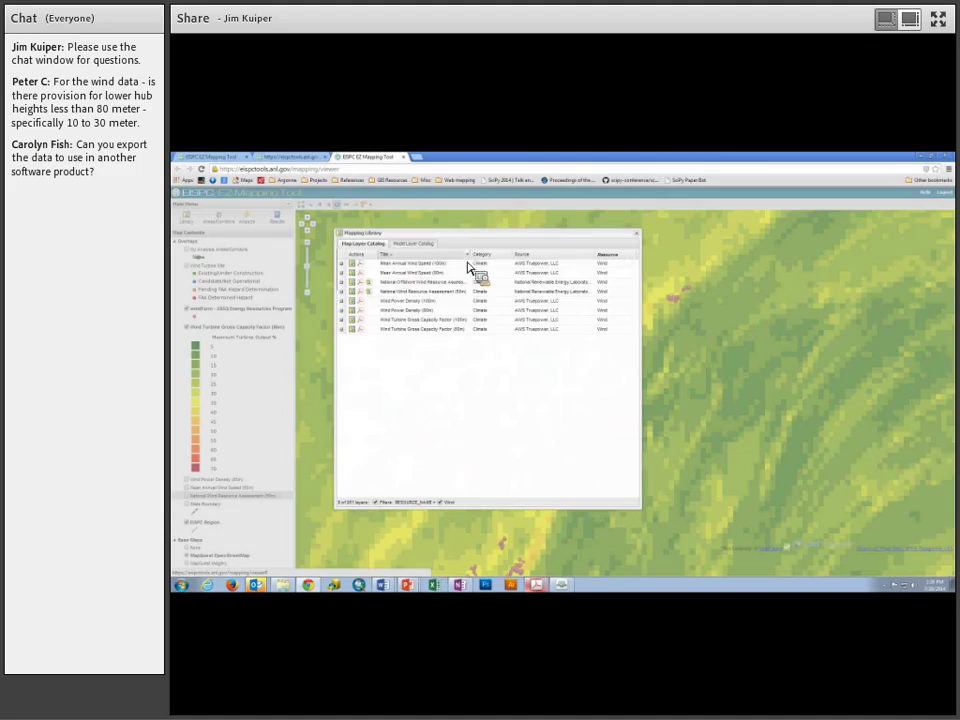
{"action": "left_click", "coordinate": [377, 503]}
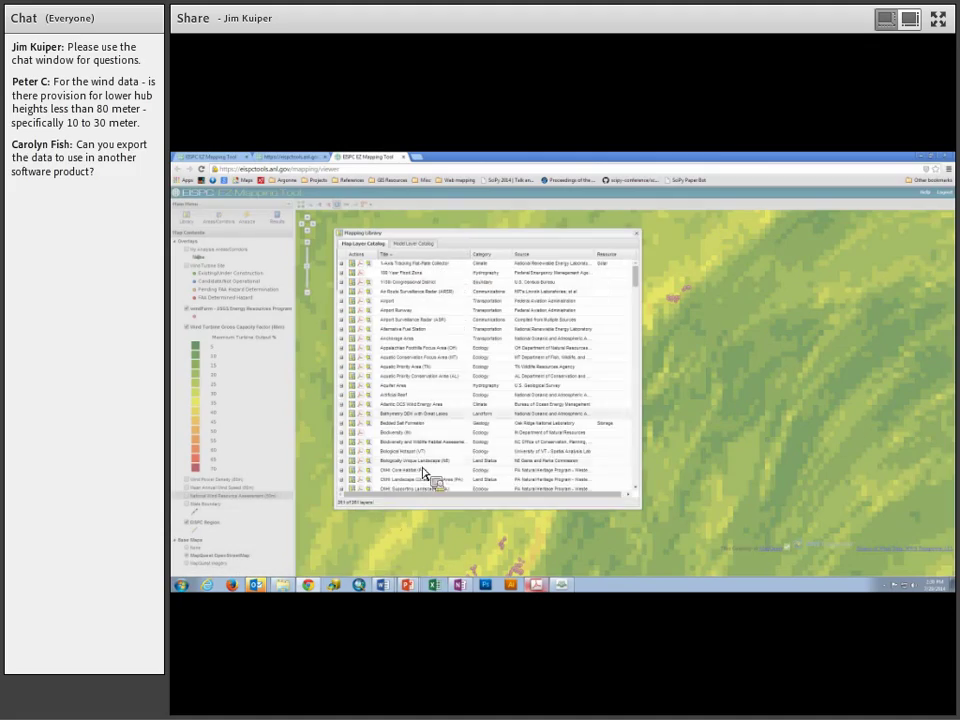
{"action": "left_click", "coordinate": [510, 256]}
{"action": "mouse_move", "coordinate": [530, 289]}
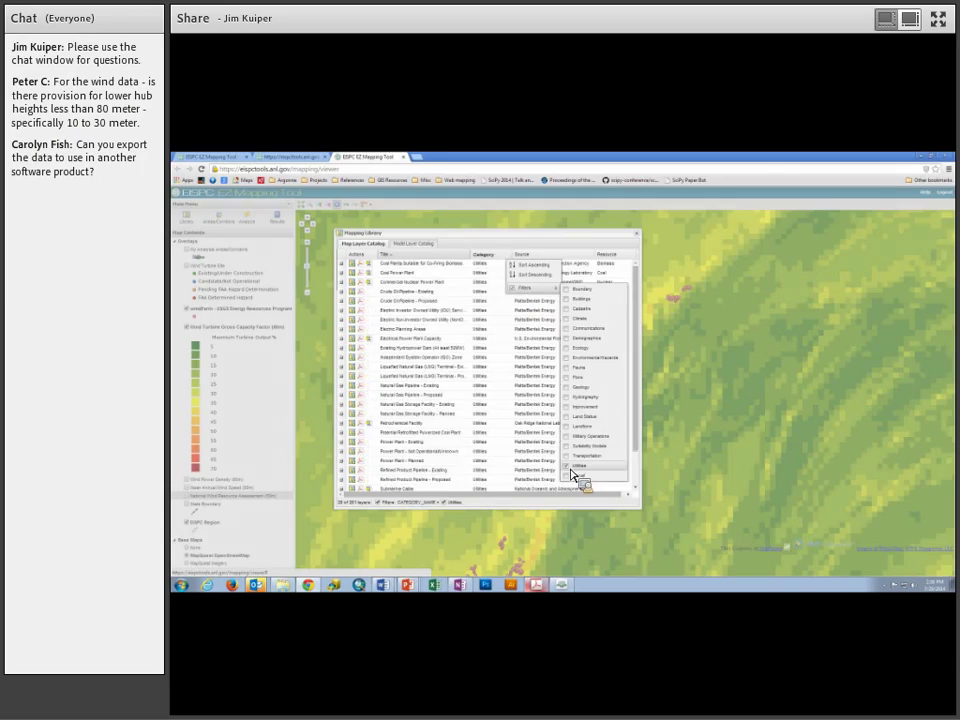
{"action": "left_click", "coordinate": [447, 241]}
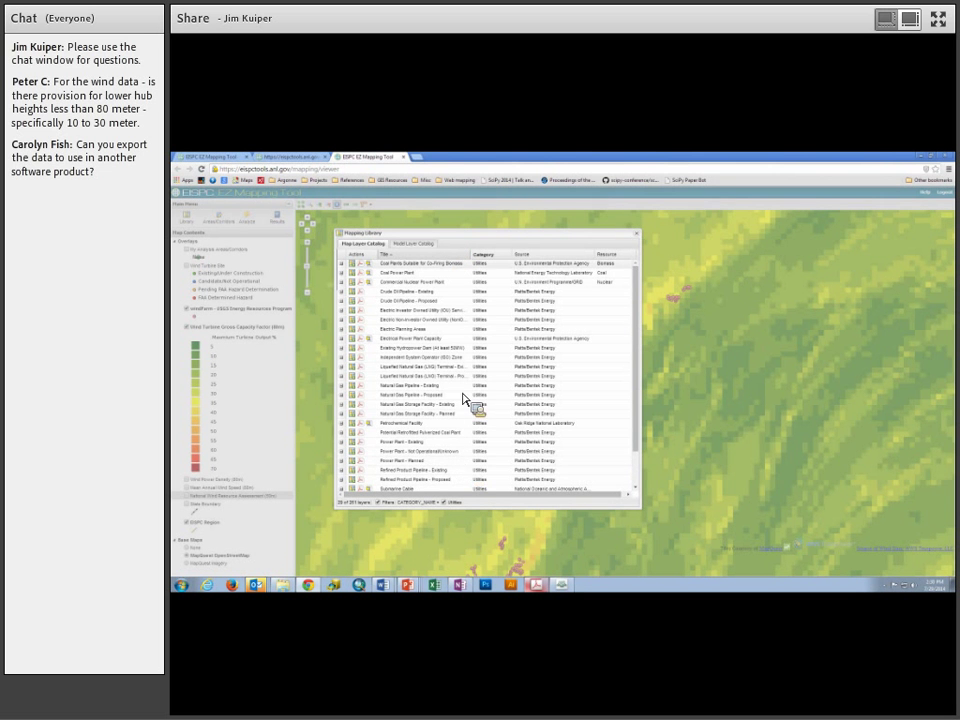
{"action": "left_click", "coordinate": [469, 254]}
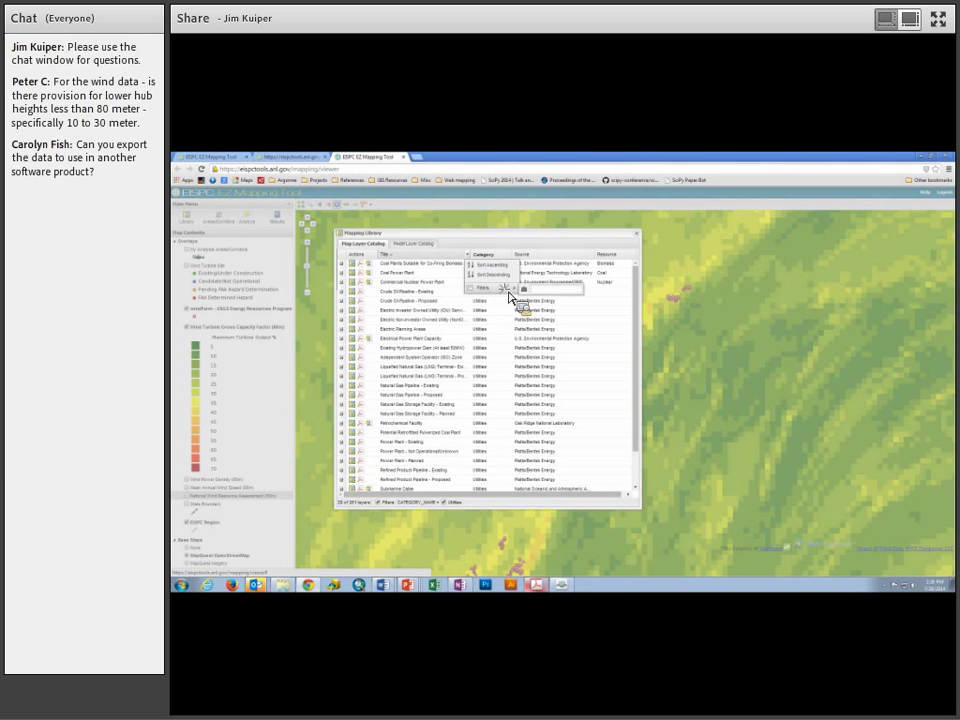
{"action": "left_click", "coordinate": [539, 290]}
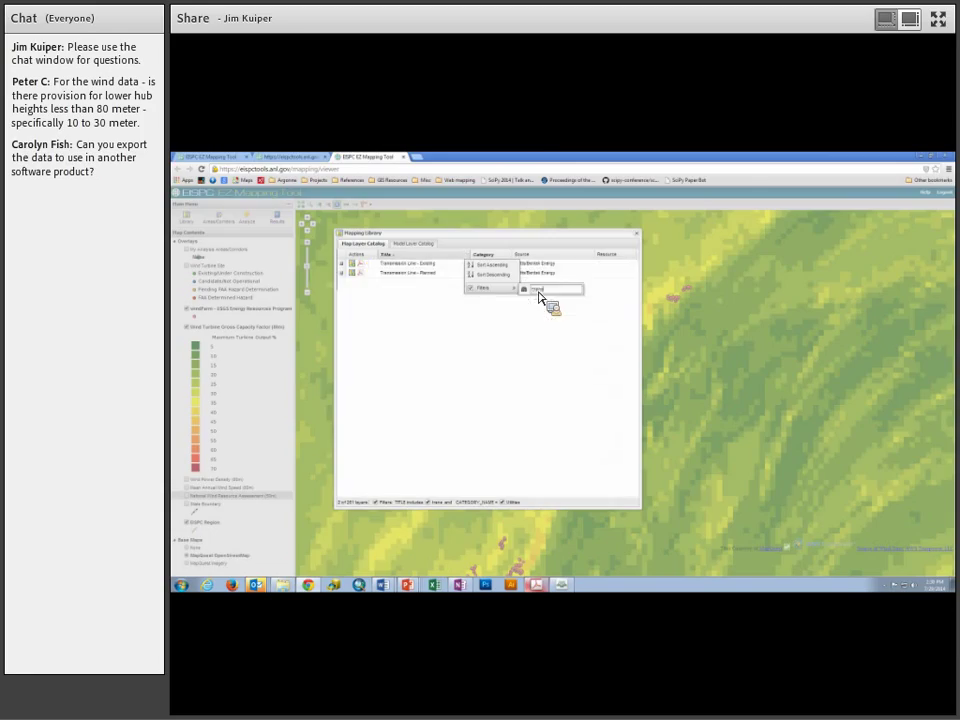
{"action": "left_click", "coordinate": [350, 265]}
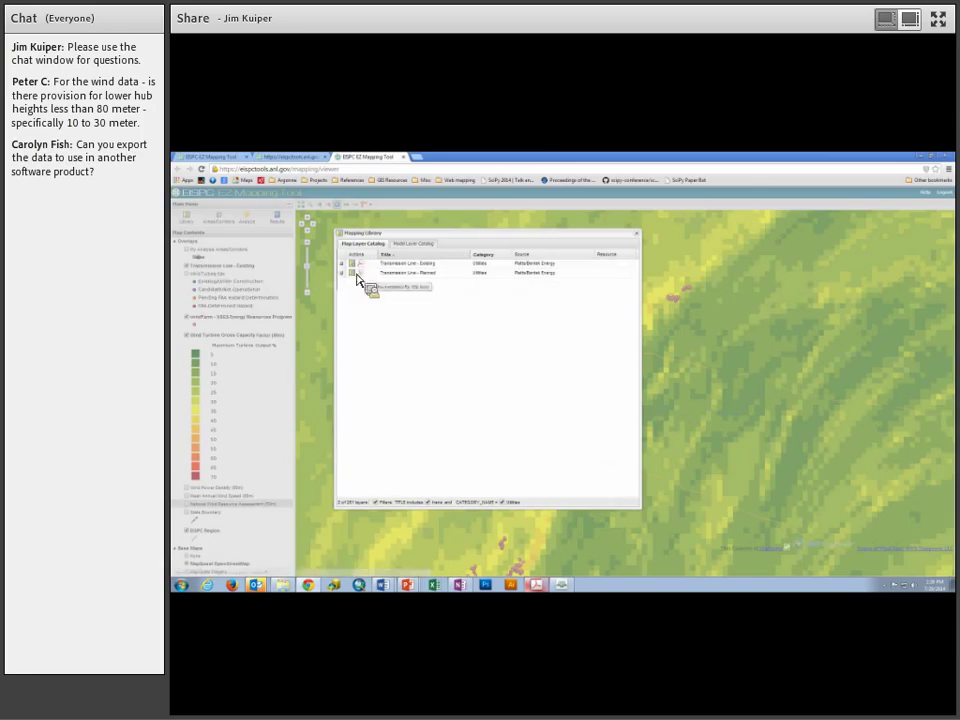
Step: Clear the title filter, search for the Substation layer, and add it to the map
{"action": "left_click", "coordinate": [431, 504]}
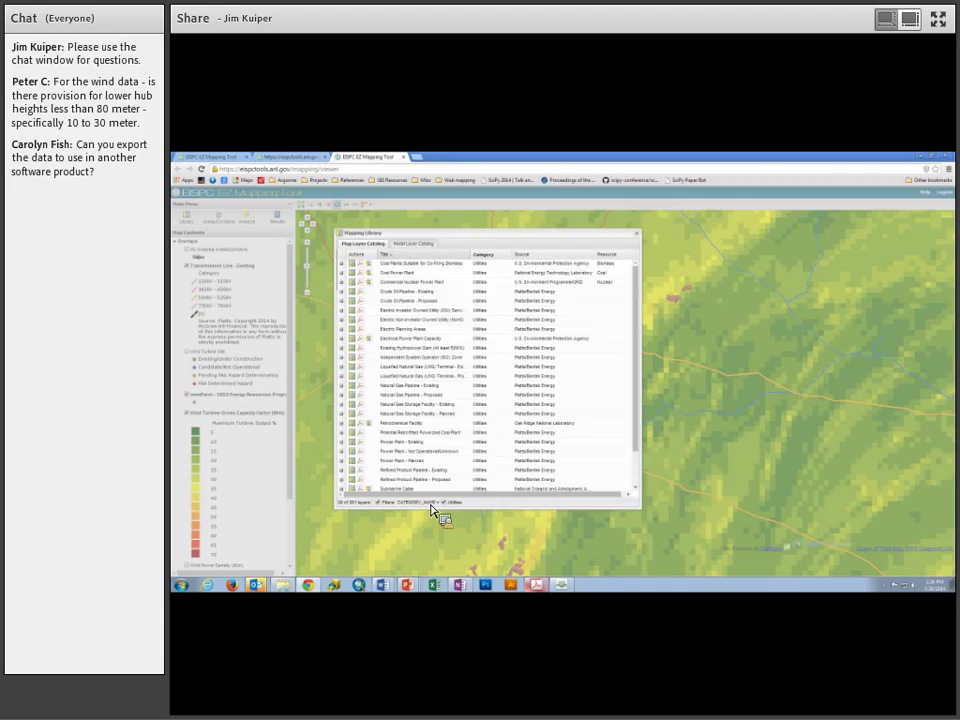
{"action": "left_click", "coordinate": [468, 256]}
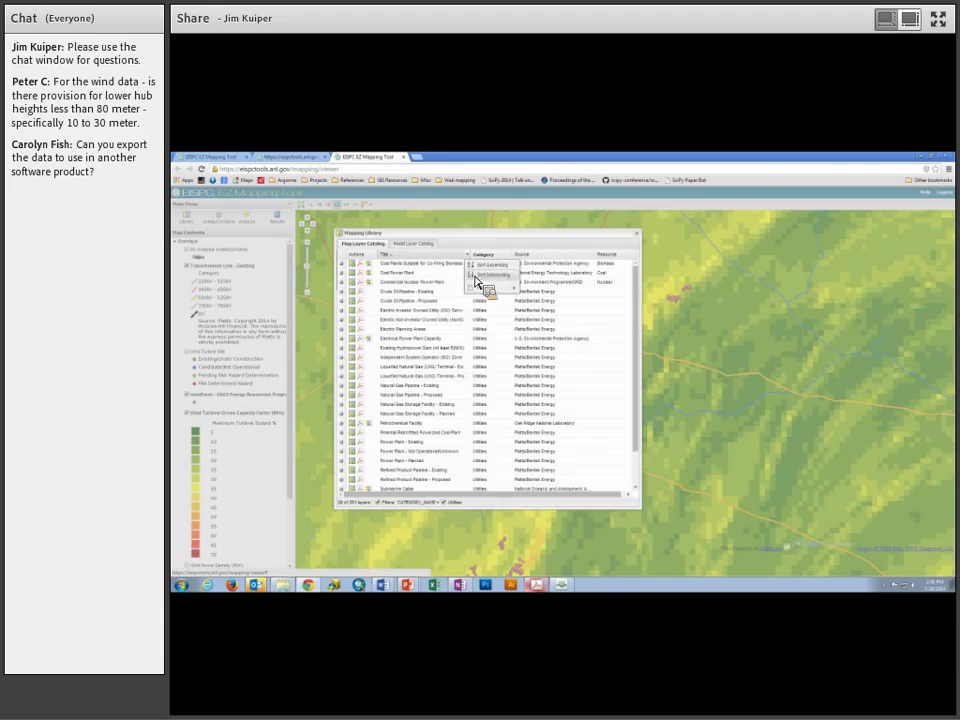
{"action": "mouse_move", "coordinate": [506, 290]}
{"action": "type", "text": "u"}
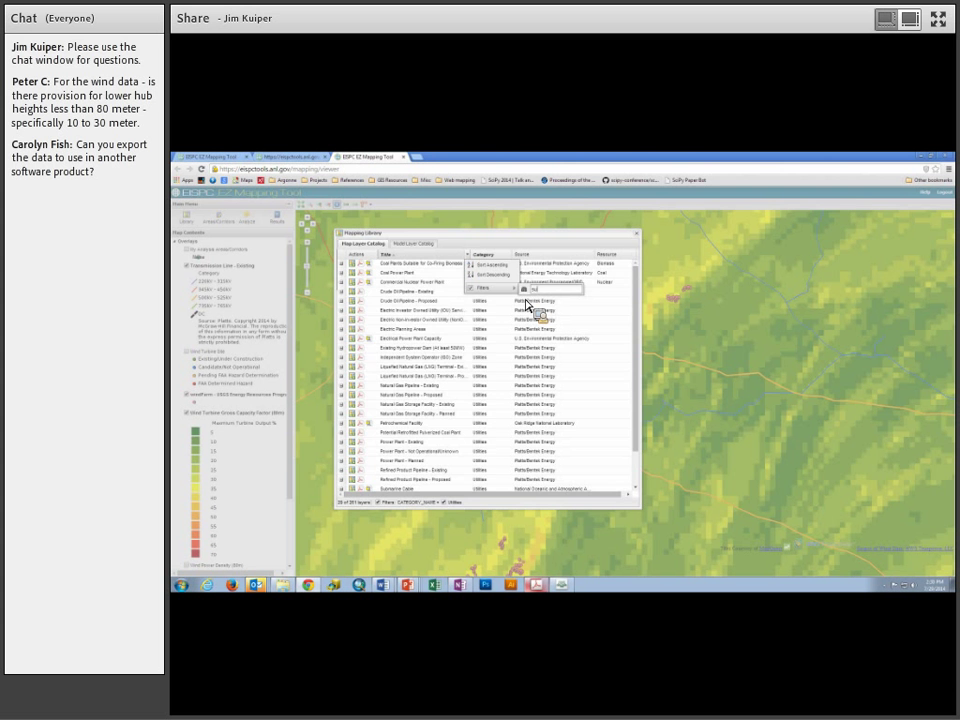
{"action": "type", "text": "ts"}
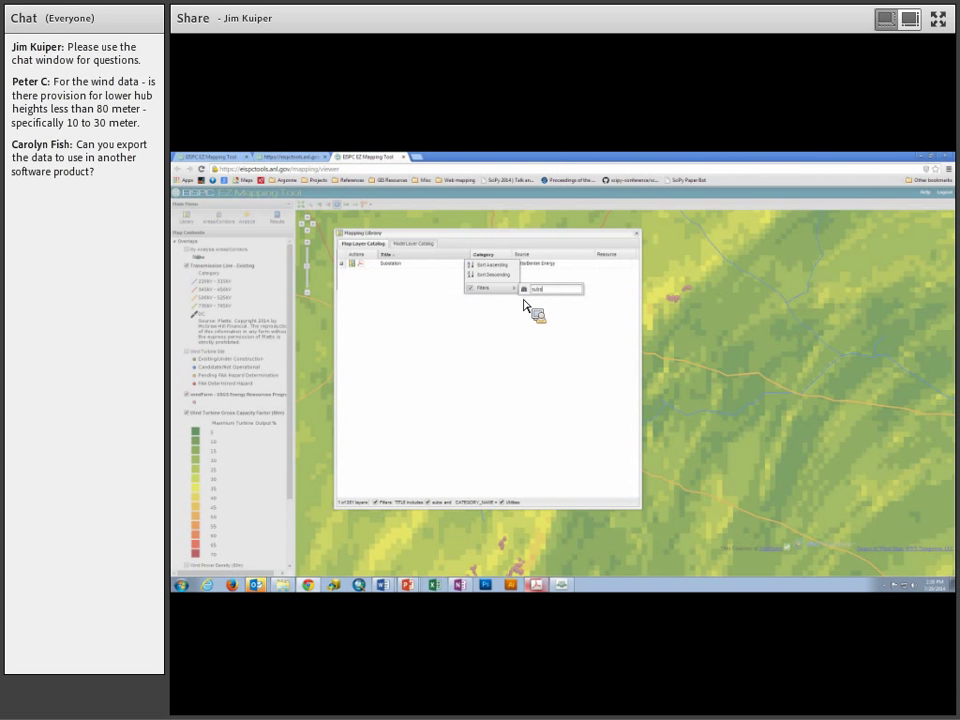
{"action": "left_click", "coordinate": [353, 263]}
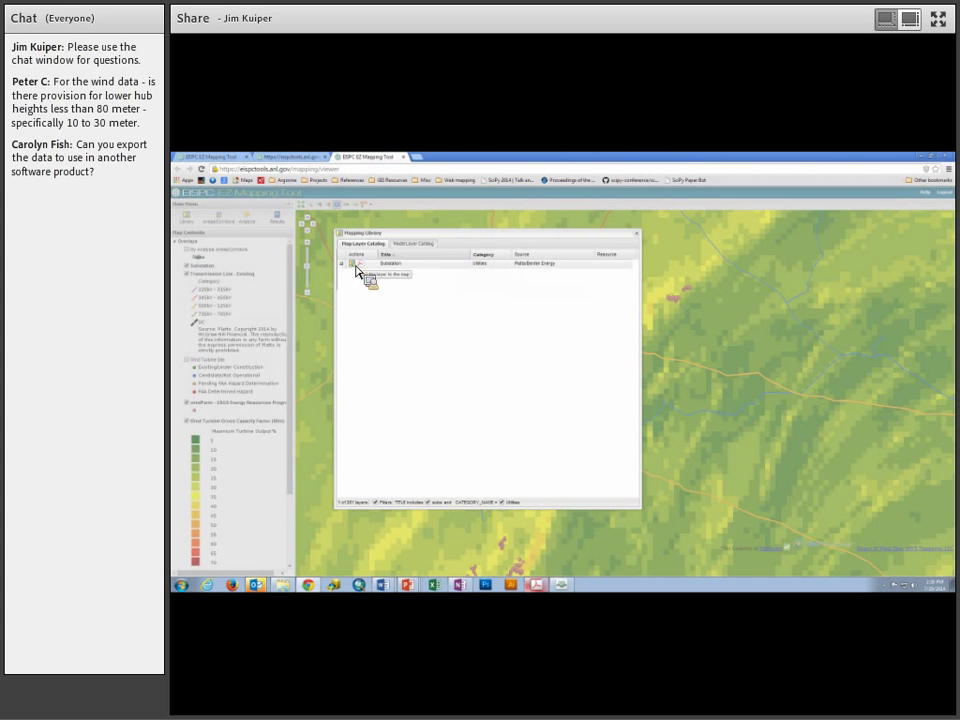
{"action": "left_click", "coordinate": [636, 234]}
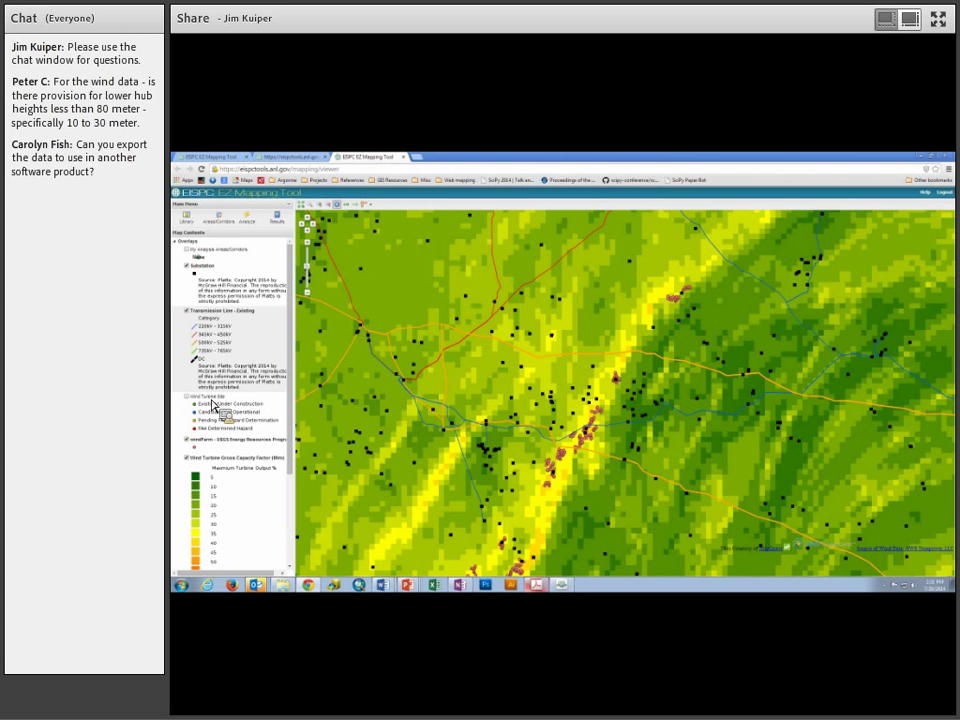
Step: Lower the Wind Turbine Gross Capacity Factor layer's opacity in its Layer properties
{"action": "right_click", "coordinate": [239, 501]}
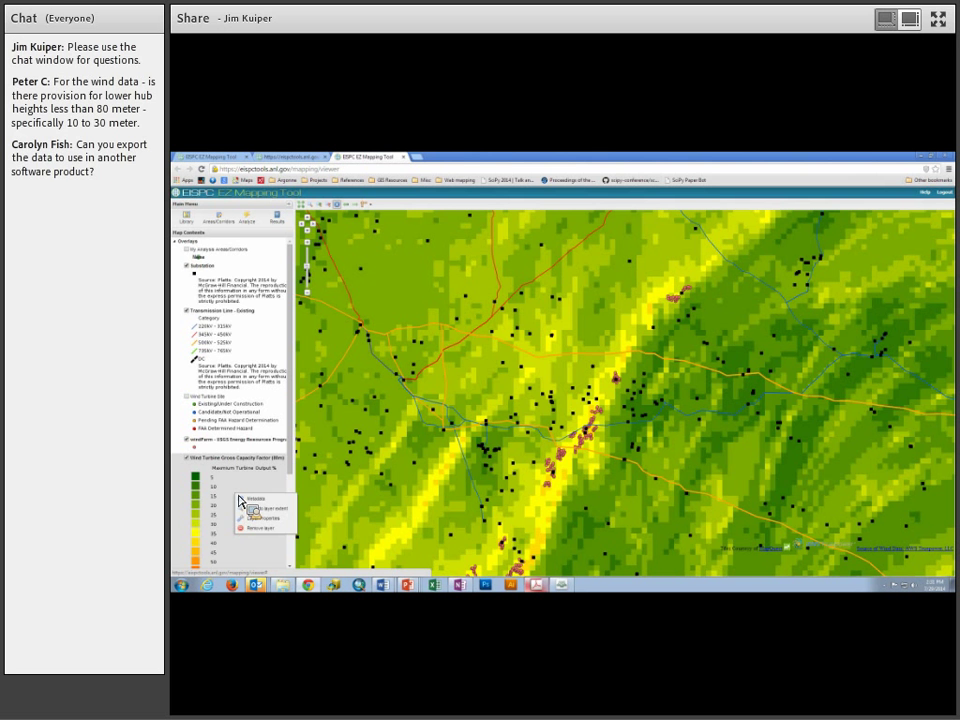
{"action": "left_click", "coordinate": [262, 519]}
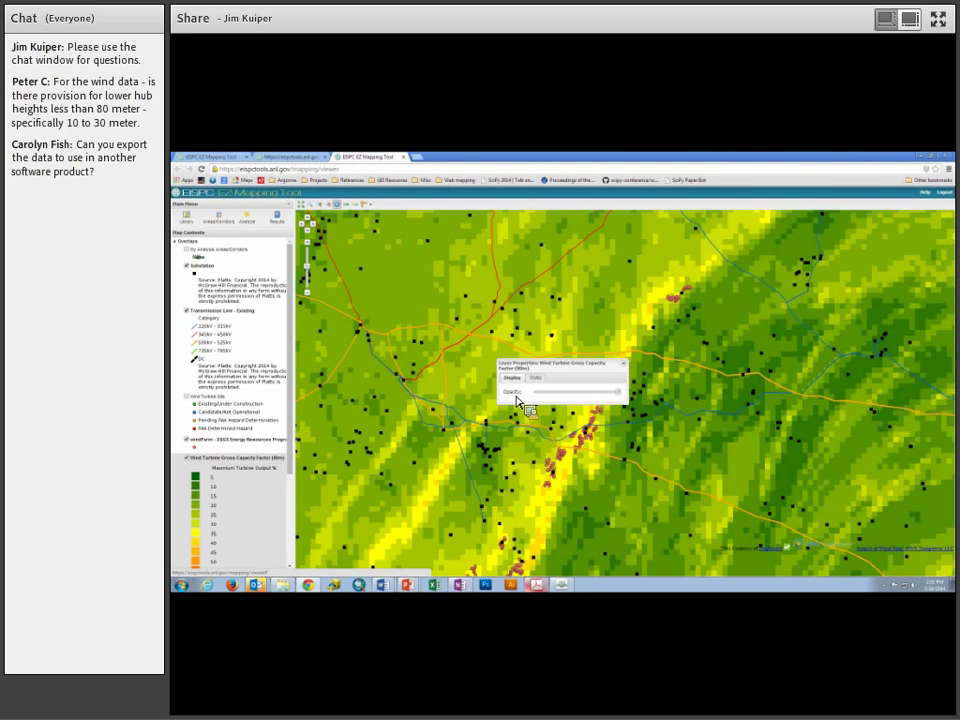
{"action": "left_click", "coordinate": [578, 394]}
{"action": "left_click_drag", "start_coordinate": [578, 400], "coordinate": [569, 401]}
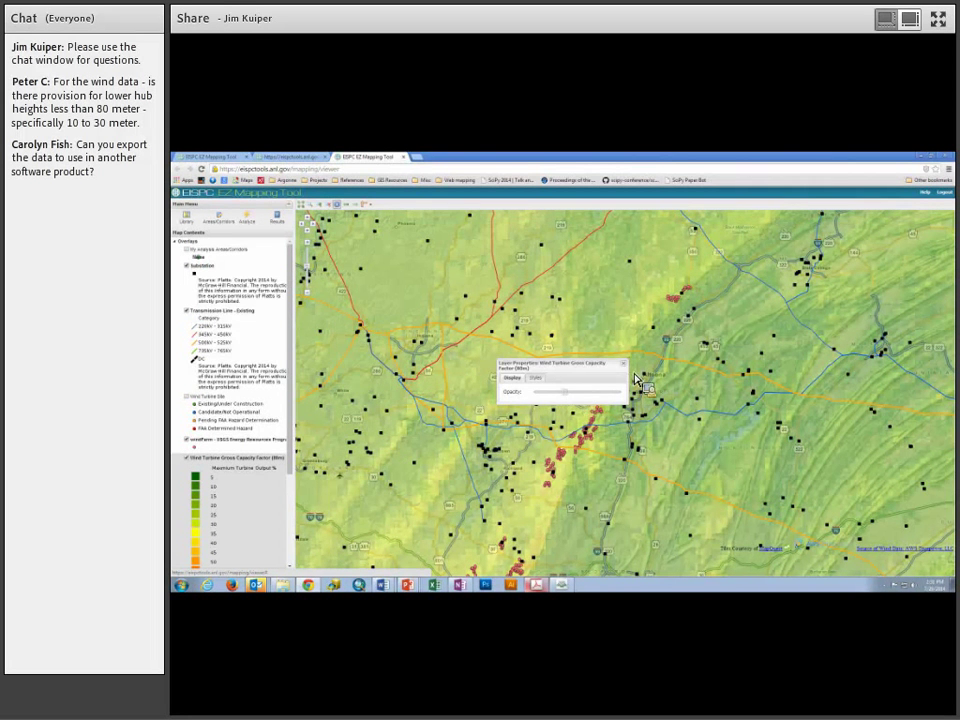
{"action": "left_click", "coordinate": [600, 470]}
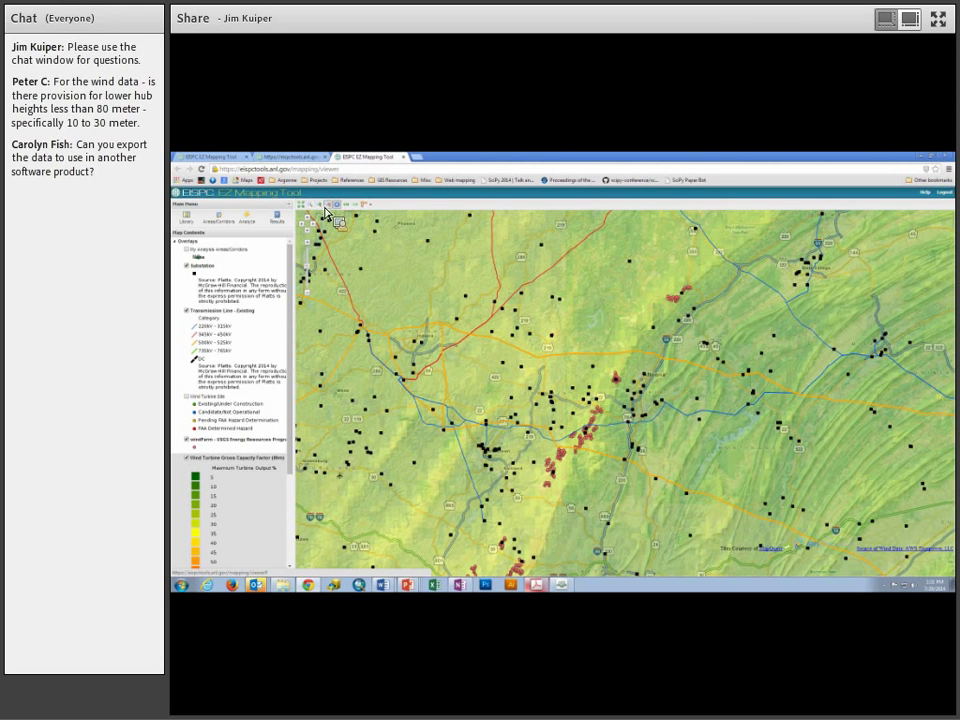
{"action": "left_click", "coordinate": [333, 207]}
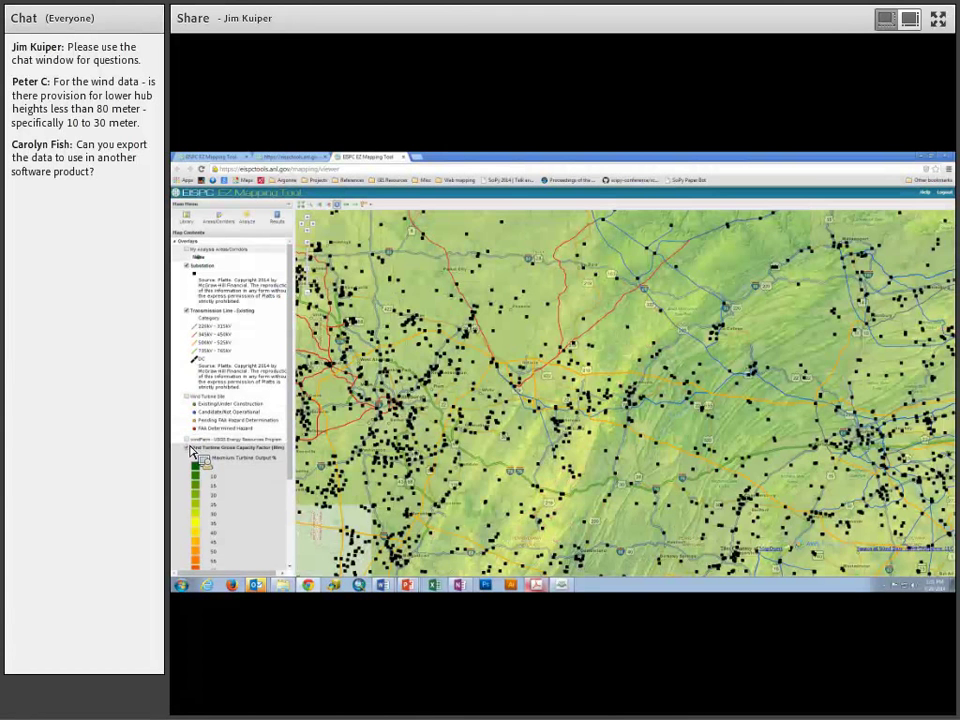
Step: Hide the capacity factor, Substation and Transmission Line layers, then preview Wind Turbine Site at full extent
{"action": "left_click", "coordinate": [187, 457]}
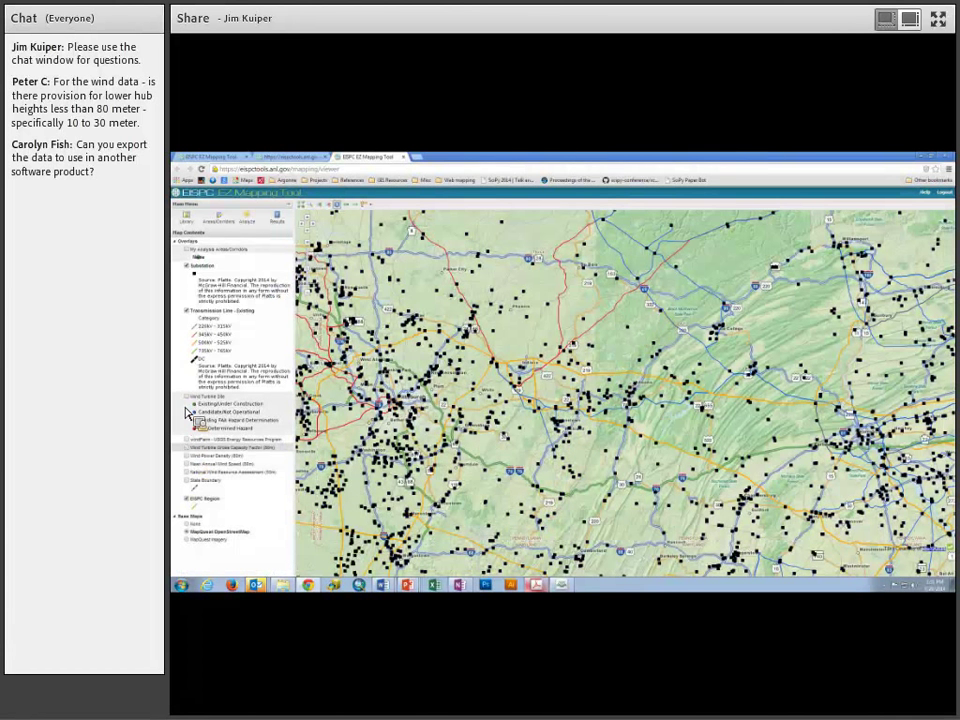
{"action": "left_click", "coordinate": [187, 265]}
{"action": "left_click", "coordinate": [187, 273]}
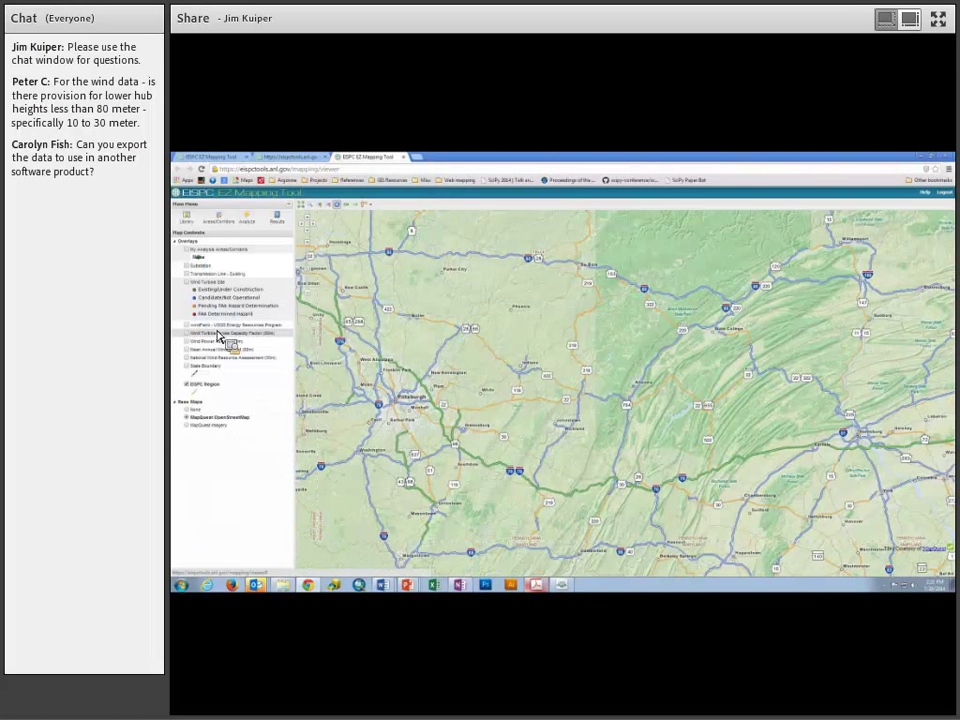
{"action": "left_click", "coordinate": [187, 283]}
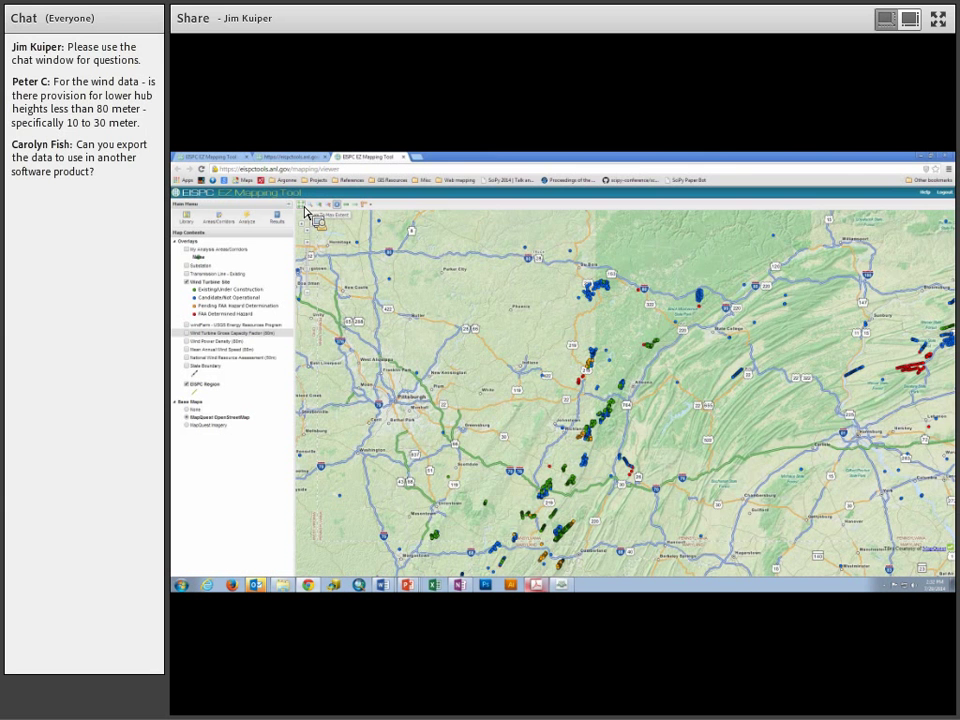
{"action": "left_click", "coordinate": [306, 210]}
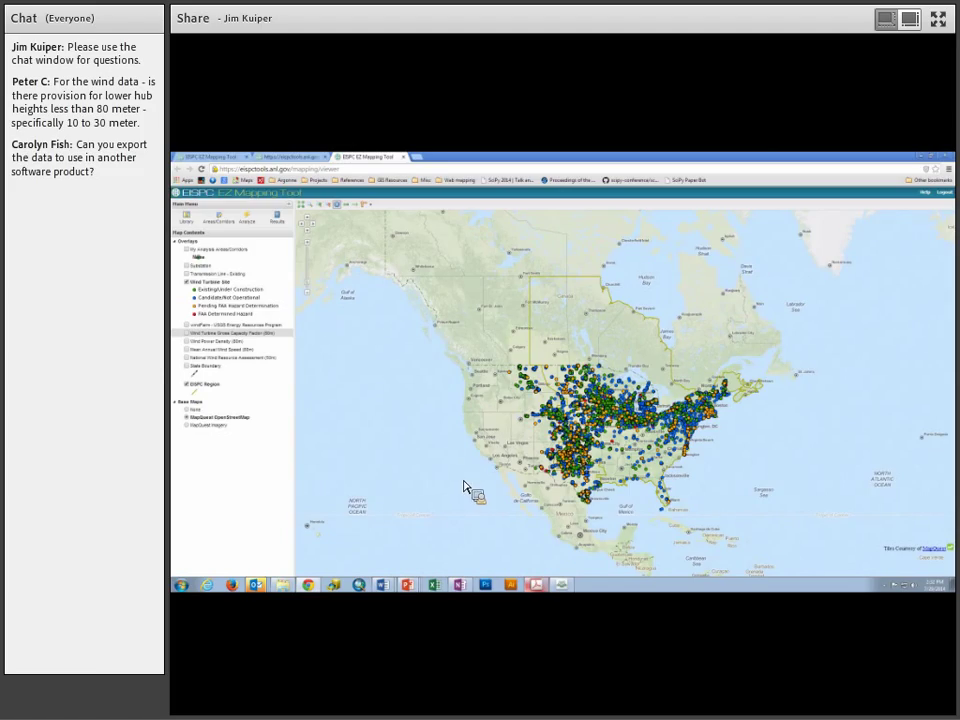
{"action": "left_click", "coordinate": [187, 283]}
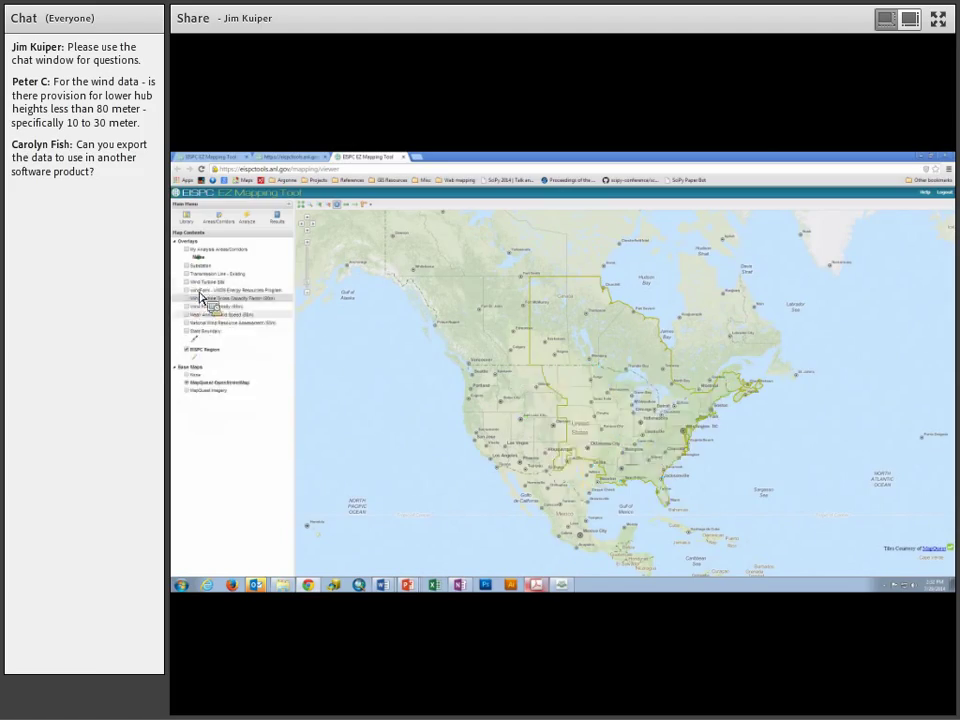
Step: Turn off the Mapping Library's Filters option so all layers are listed, then close the library
{"action": "left_click", "coordinate": [195, 222]}
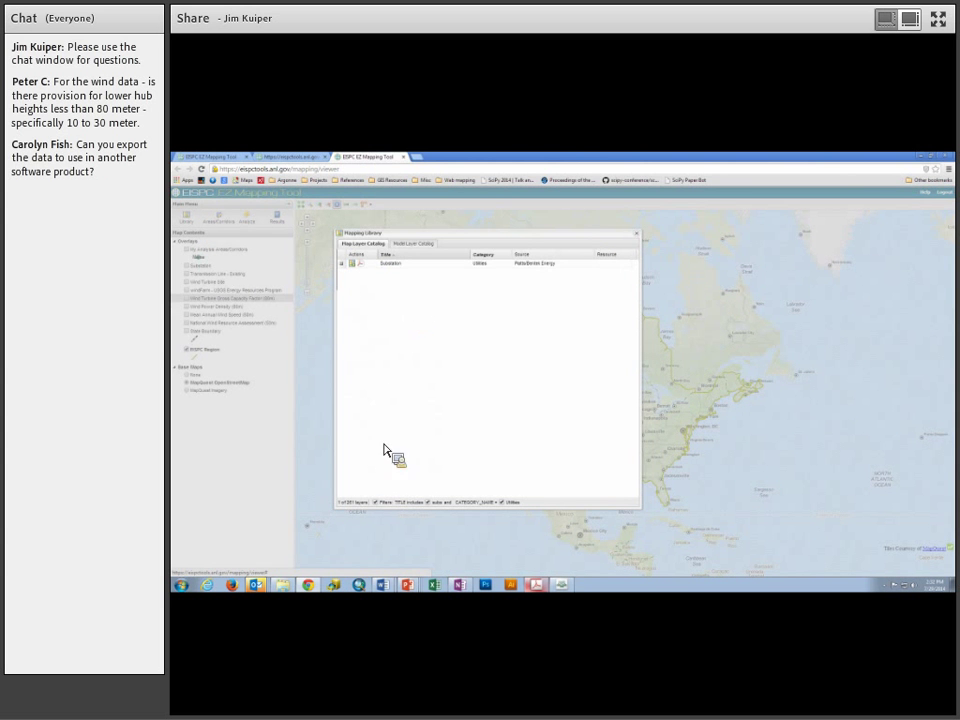
{"action": "left_click", "coordinate": [375, 501]}
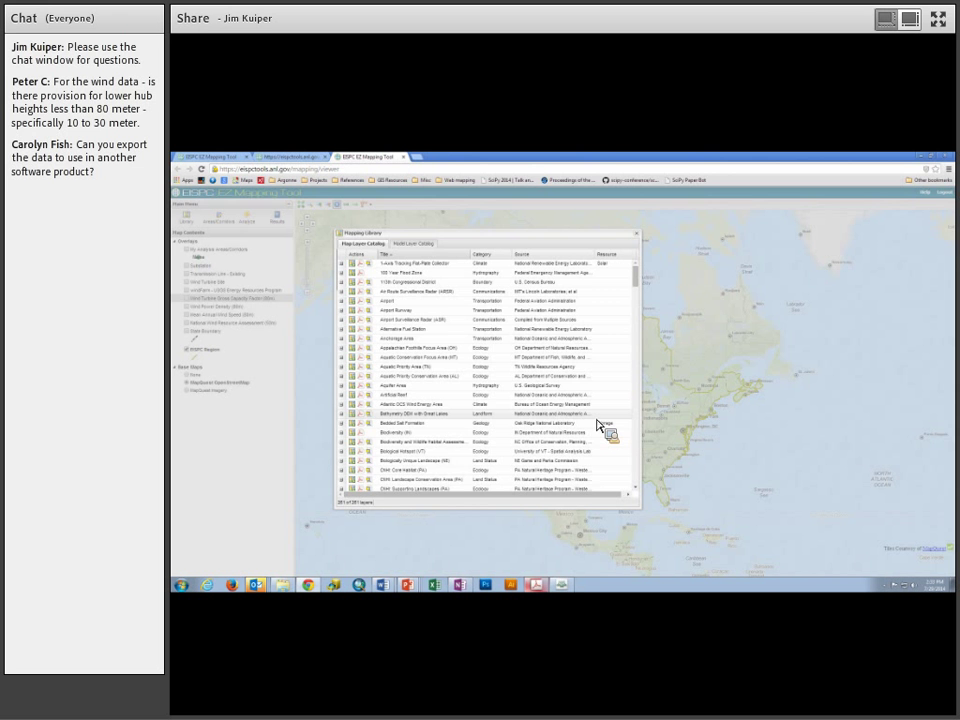
{"action": "left_click", "coordinate": [637, 235]}
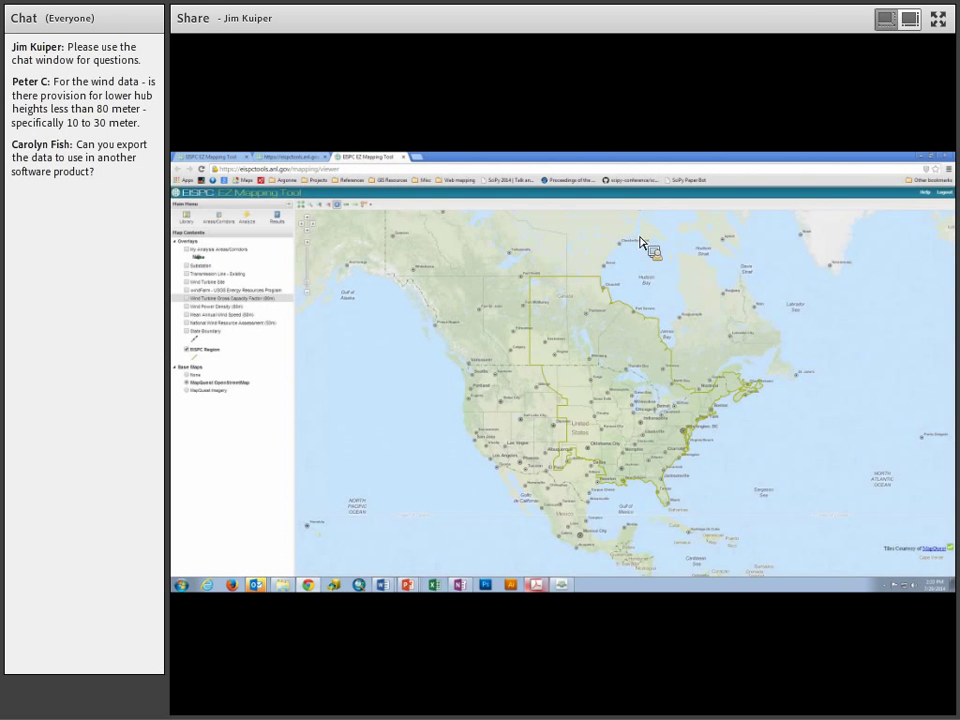
Step: Open Analyze – Run Models and Reports, make the window taller, and sort the models by Resource
{"action": "left_click", "coordinate": [245, 222]}
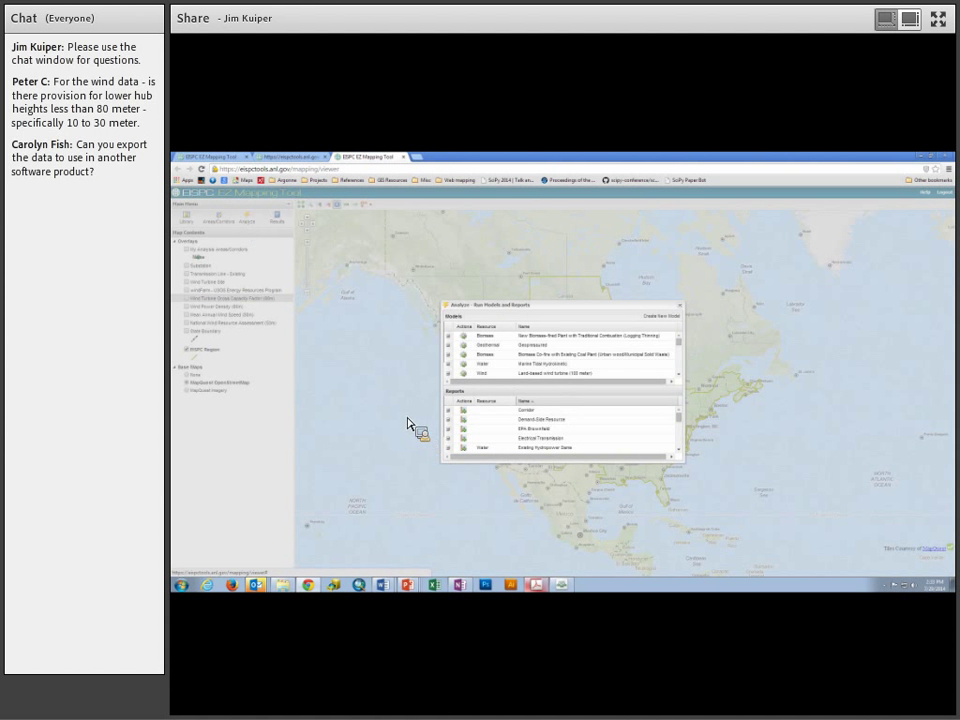
{"action": "left_click_drag", "start_coordinate": [461, 309], "coordinate": [463, 289]}
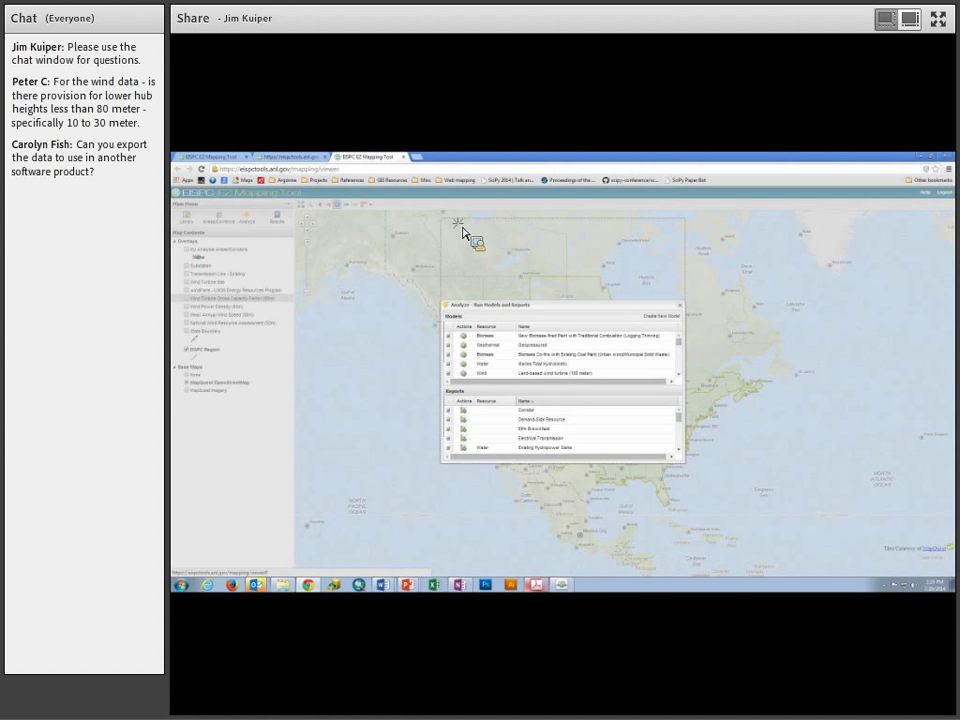
{"action": "left_click_drag", "start_coordinate": [462, 232], "coordinate": [456, 237]}
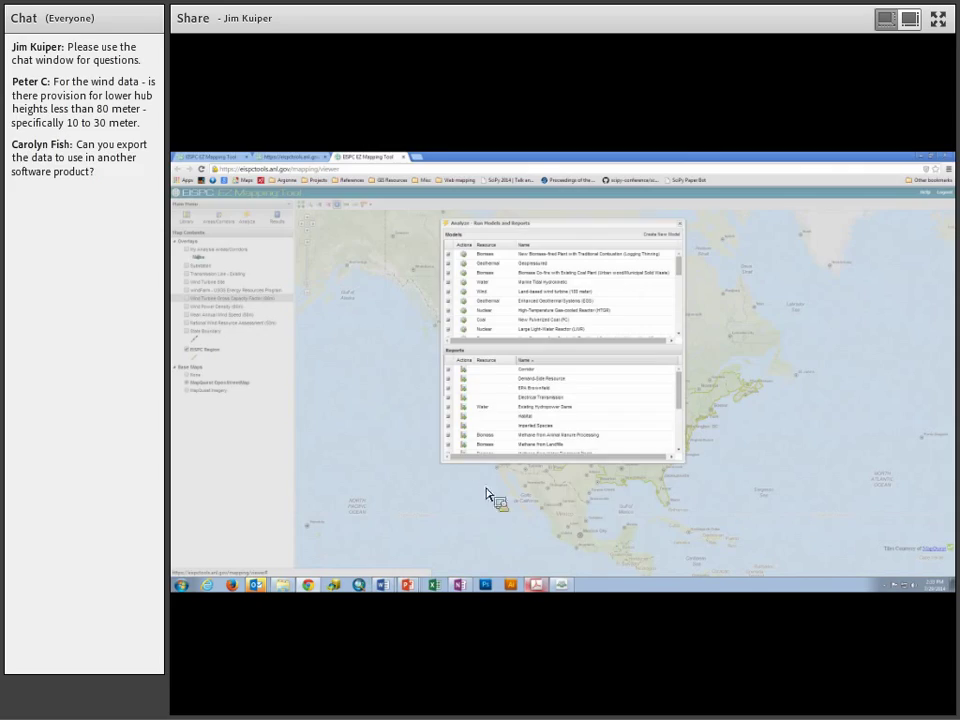
{"action": "left_click_drag", "start_coordinate": [478, 460], "coordinate": [480, 566]}
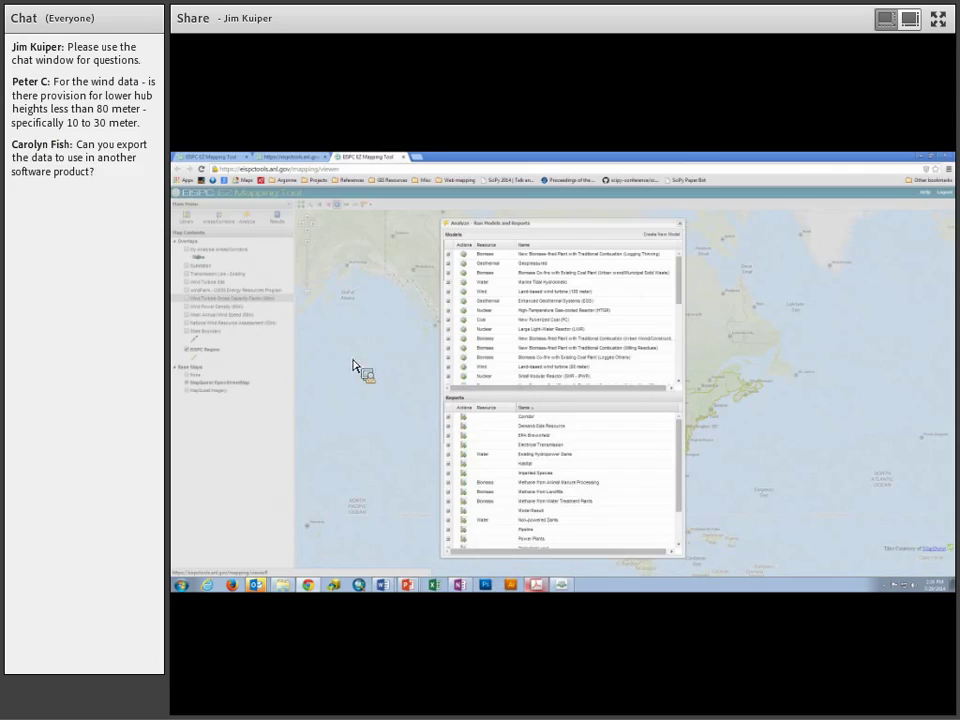
{"action": "left_click", "coordinate": [488, 247]}
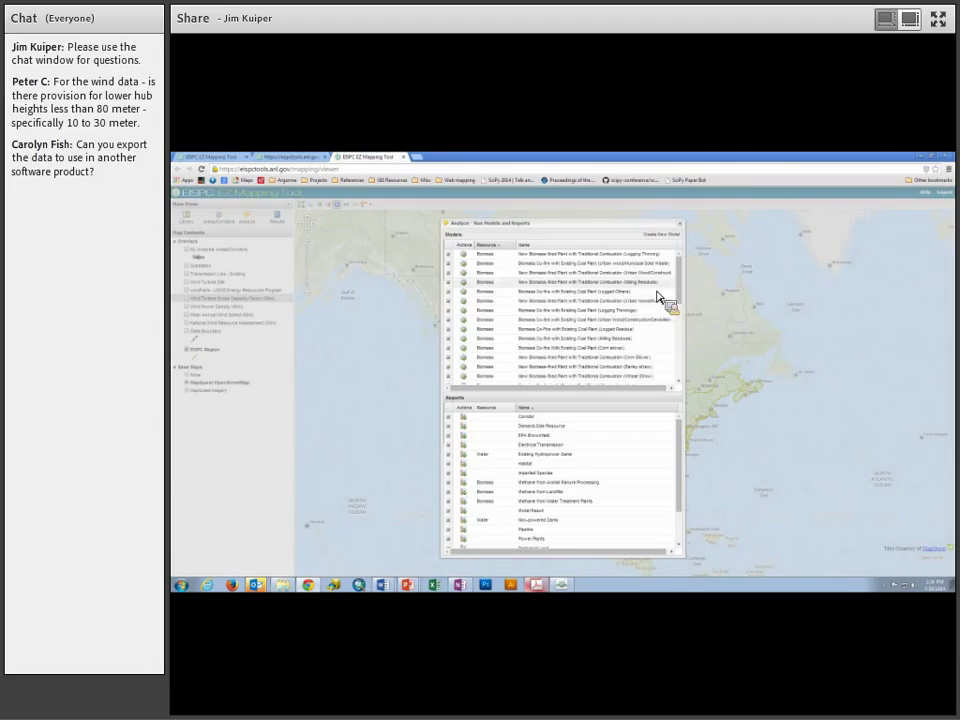
{"action": "scroll", "coordinate": [683, 291], "scroll_direction": "down", "scroll_amount": 2}
{"action": "scroll", "coordinate": [683, 291], "scroll_direction": "down", "scroll_amount": 3}
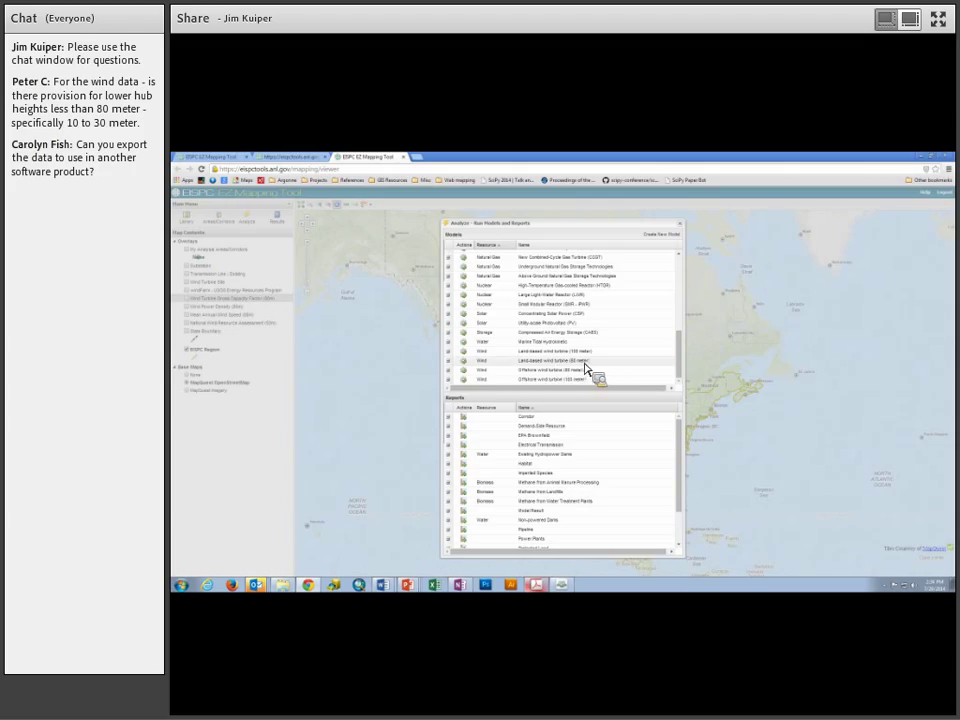
Step: Launch the Land-based wind turbine (80 meter) model and open its Land Cover Area suitability settings
{"action": "left_click", "coordinate": [465, 362]}
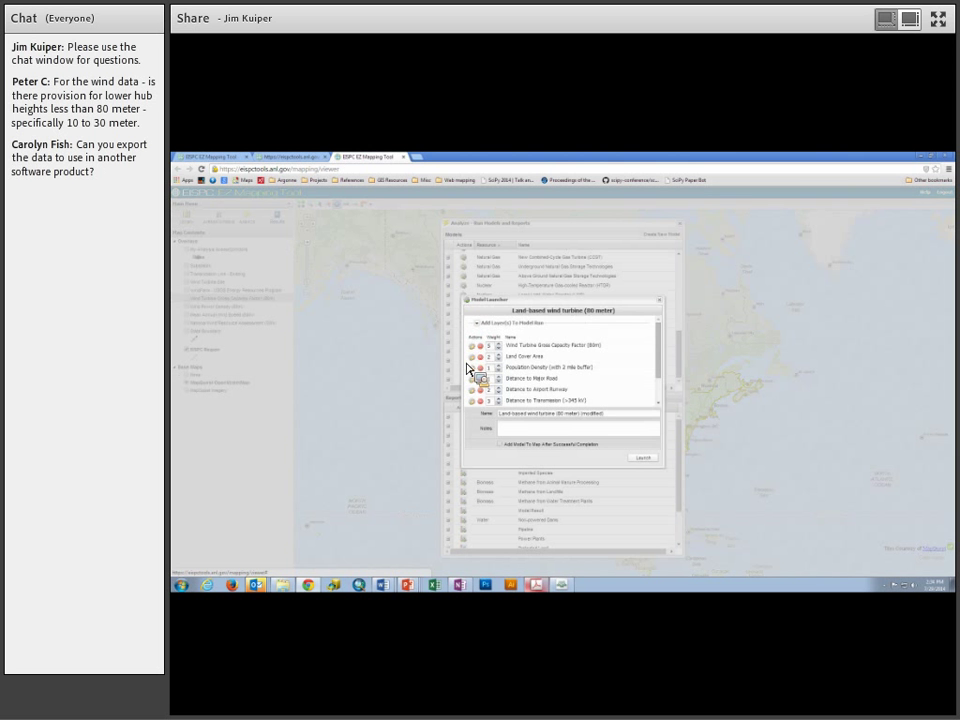
{"action": "left_click_drag", "start_coordinate": [467, 368], "coordinate": [506, 227]}
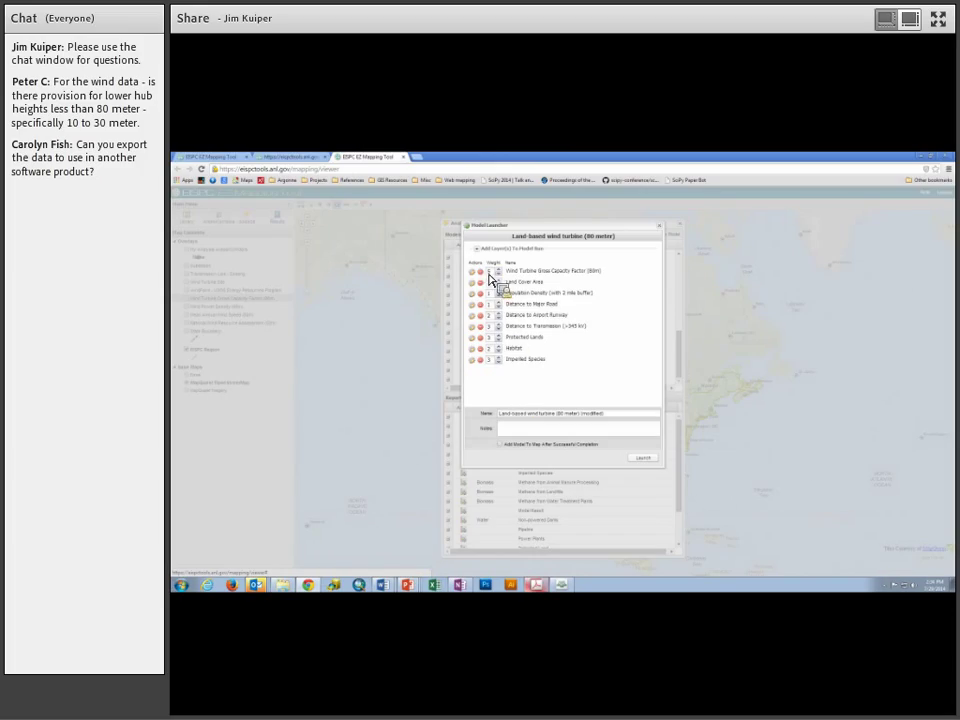
{"action": "left_click_drag", "start_coordinate": [493, 278], "coordinate": [556, 388]}
{"action": "left_click_drag", "start_coordinate": [556, 388], "coordinate": [635, 461]}
{"action": "left_click", "coordinate": [471, 283]}
Step: Score Cultivated crops and Hay/pasture at 0 in the enlarged Land Cover Area suitability table
{"action": "left_click_drag", "start_coordinate": [617, 471], "coordinate": [679, 542]}
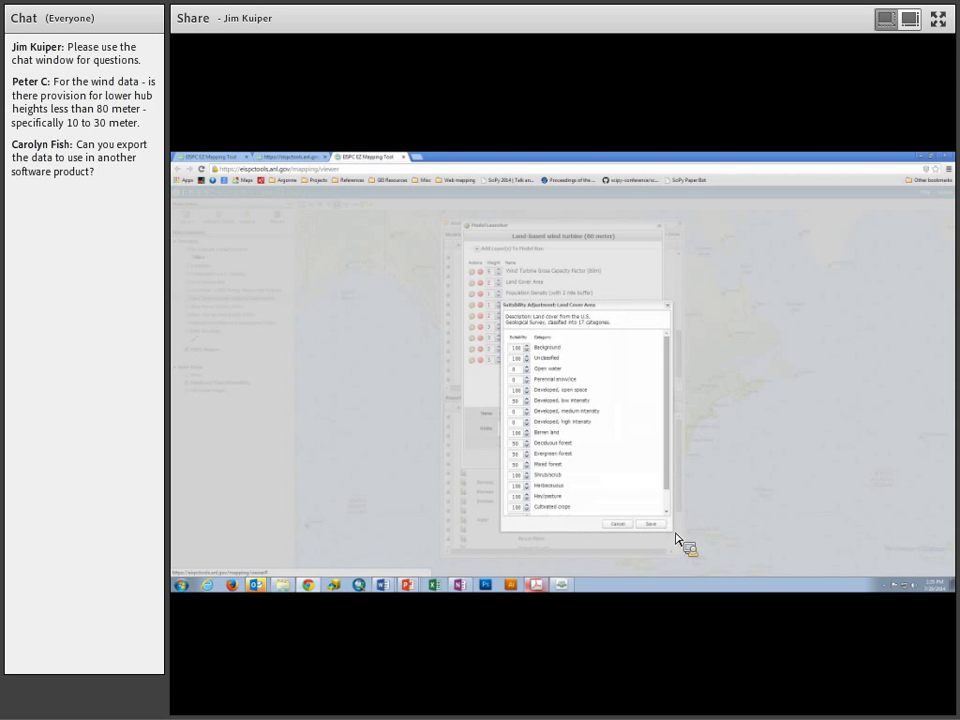
{"action": "scroll", "coordinate": [668, 500], "scroll_direction": "down", "scroll_amount": 2}
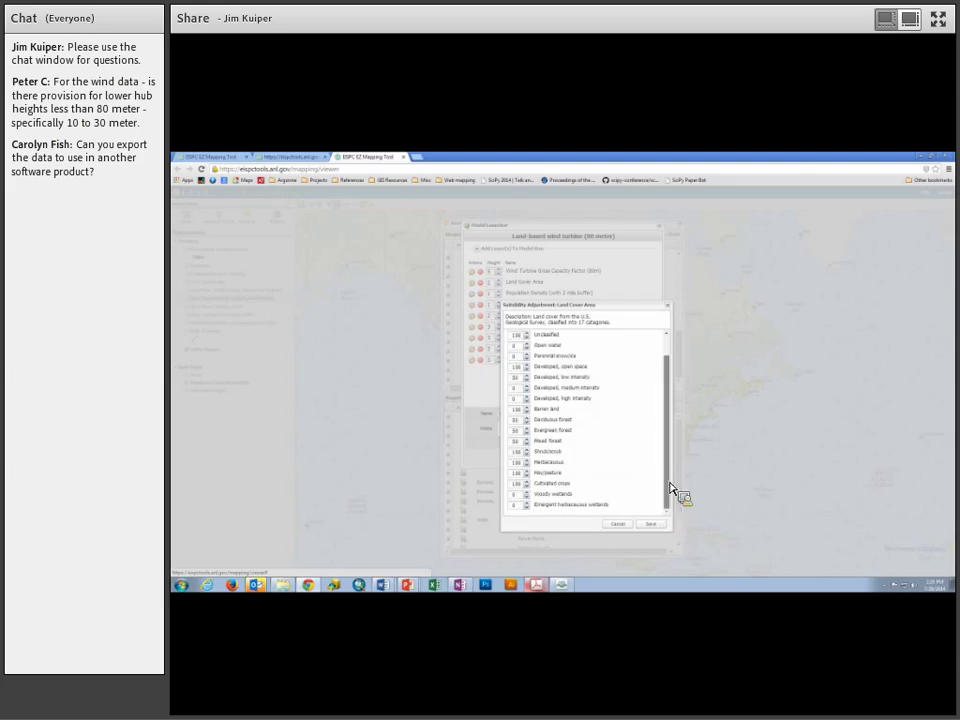
{"action": "double_click", "coordinate": [515, 484]}
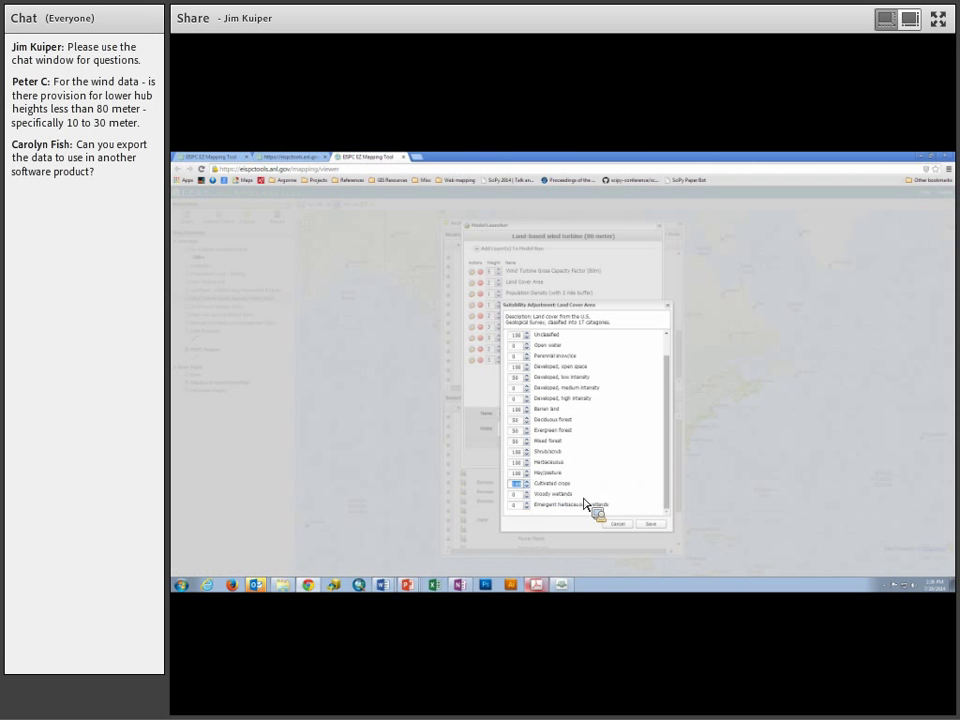
{"action": "type", "text": "0"}
{"action": "double_click", "coordinate": [516, 473]}
{"action": "type", "text": "0"}
Step: Save the land cover changes, then launch the model as 'Land-based wind turbine (80 meter) No agric', added to the map on completion
{"action": "left_click", "coordinate": [650, 524]}
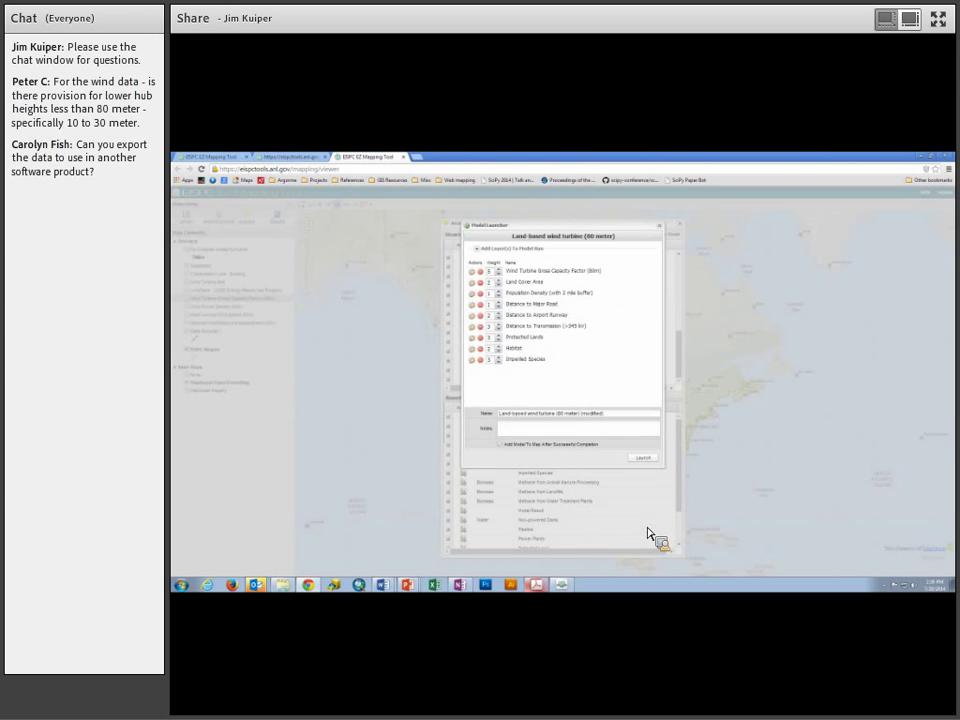
{"action": "left_click_drag", "start_coordinate": [604, 413], "coordinate": [576, 413]}
{"action": "key", "text": "BackSpace"}
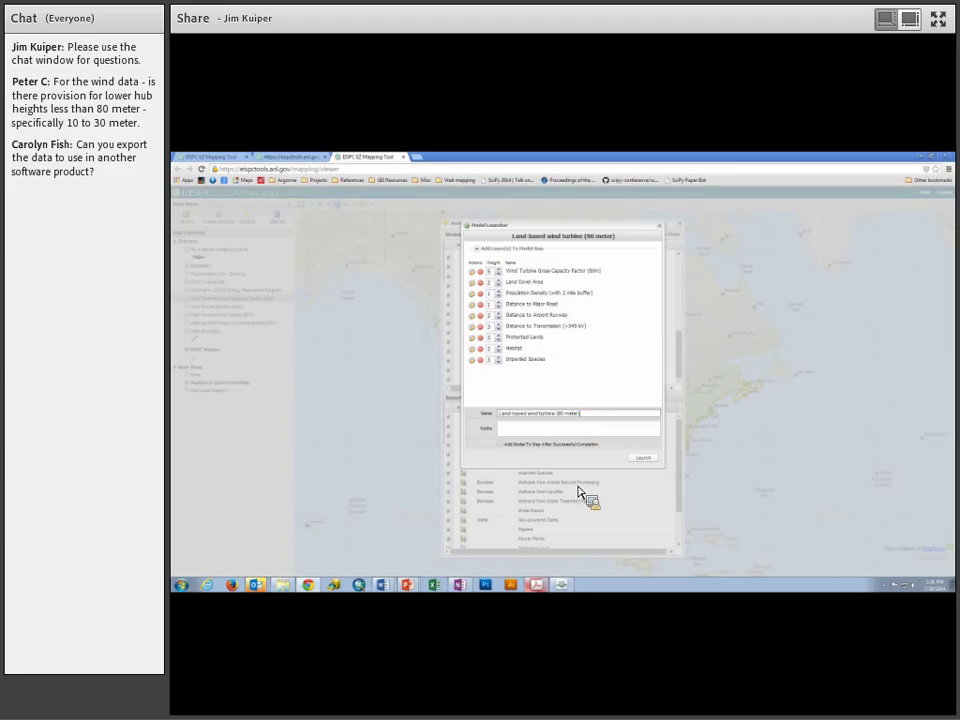
{"action": "type", "text": "(10 m hgt)"}
{"action": "left_click", "coordinate": [501, 447]}
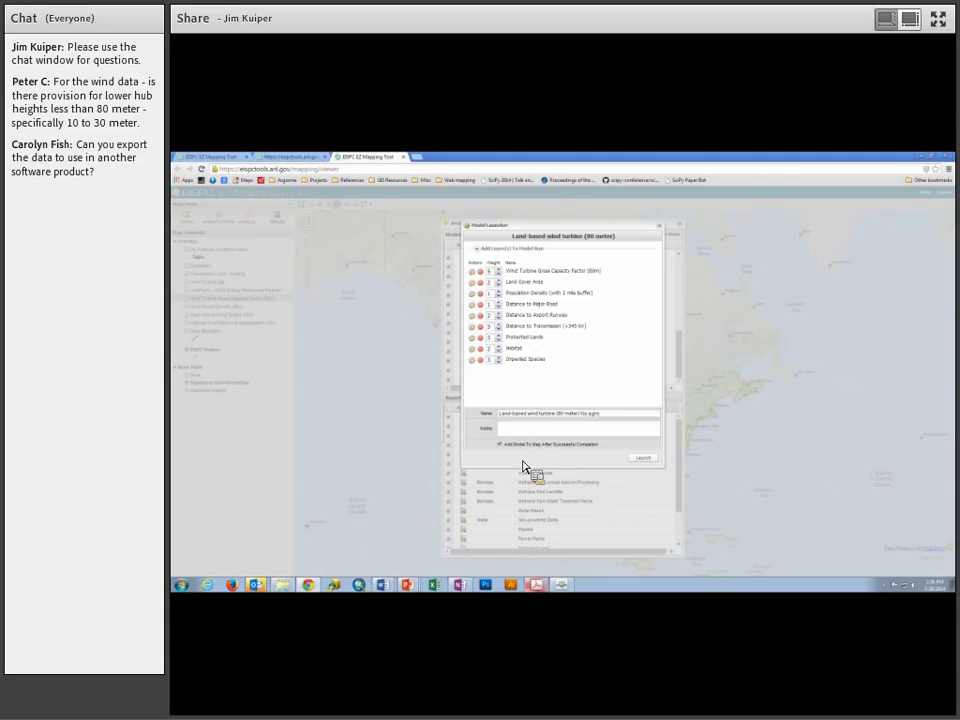
{"action": "left_click", "coordinate": [642, 462]}
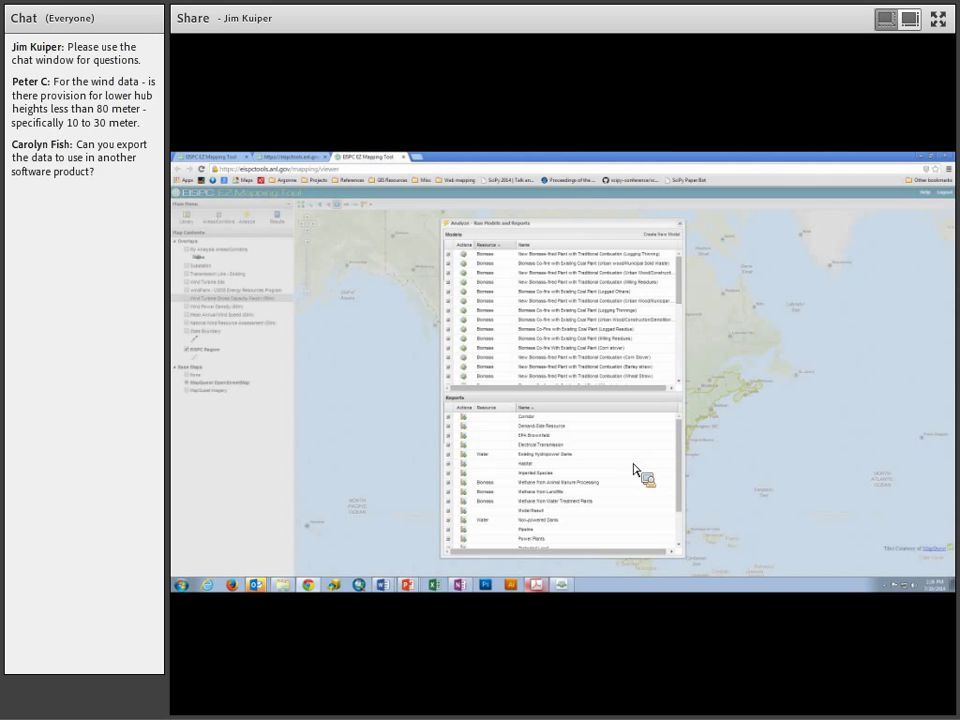
Step: Open Analysis Results, sort them by Created, and filter the Name column to the wind models
{"action": "left_click", "coordinate": [680, 224]}
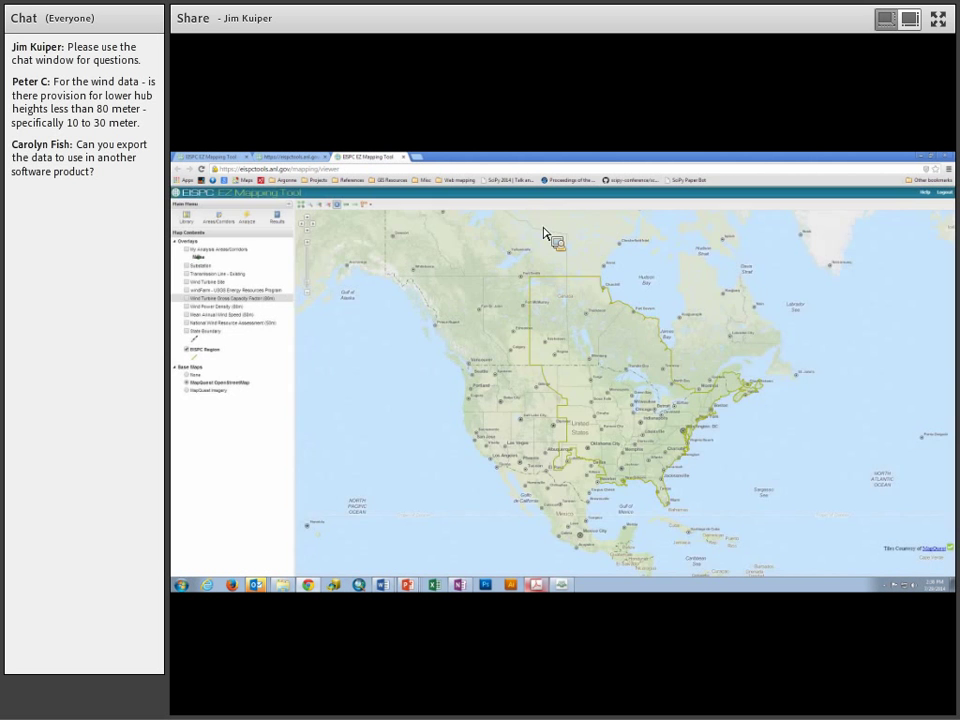
{"action": "left_click", "coordinate": [282, 219]}
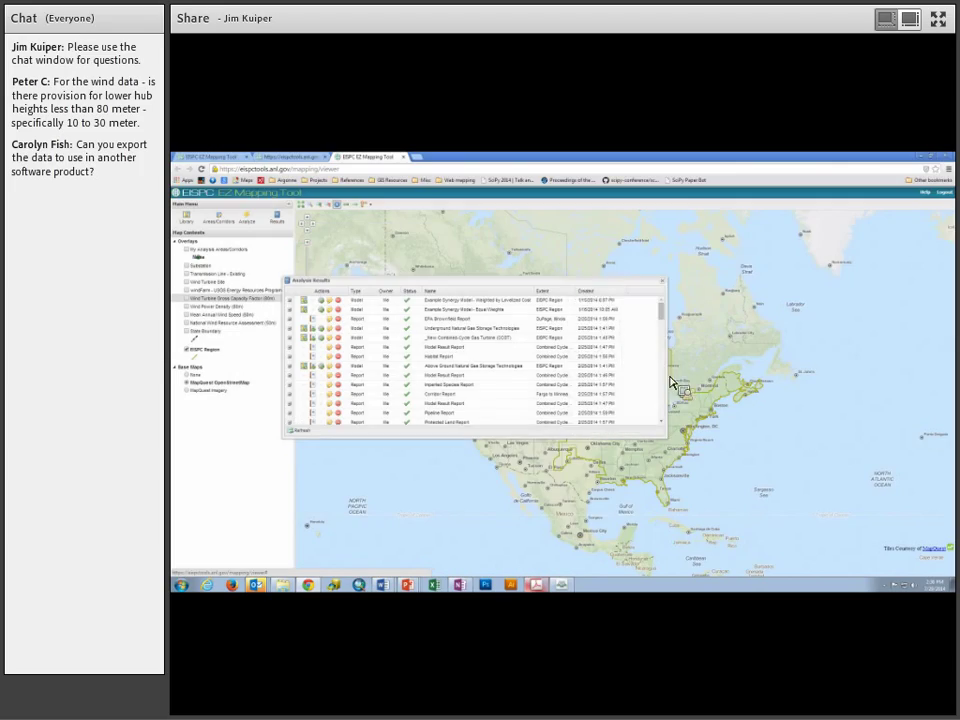
{"action": "left_click", "coordinate": [589, 292]}
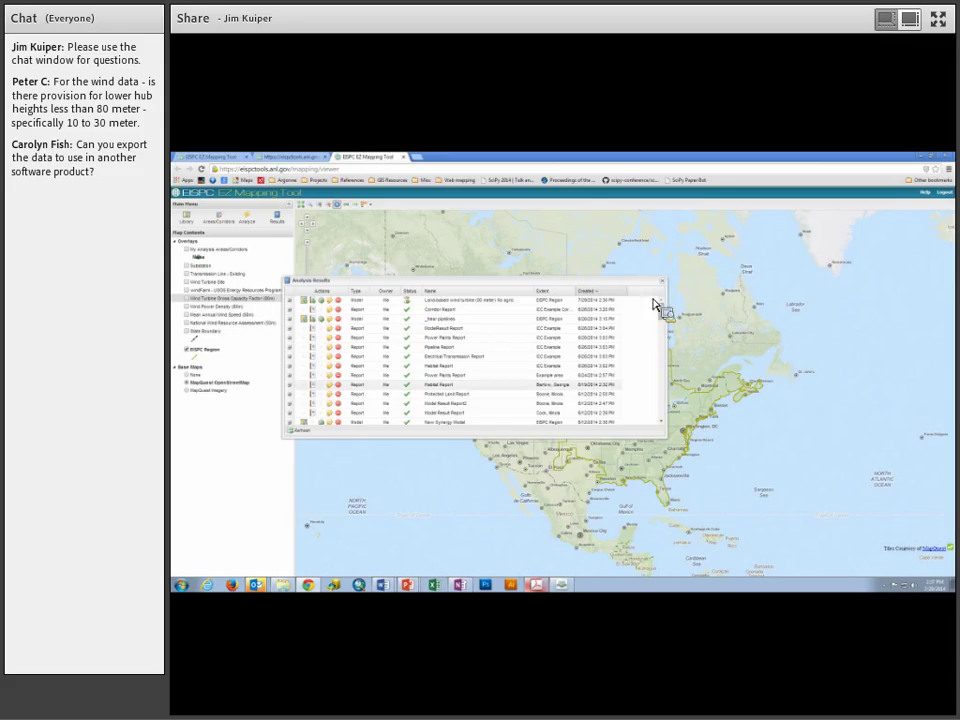
{"action": "left_click", "coordinate": [532, 292]}
{"action": "mouse_move", "coordinate": [565, 324]}
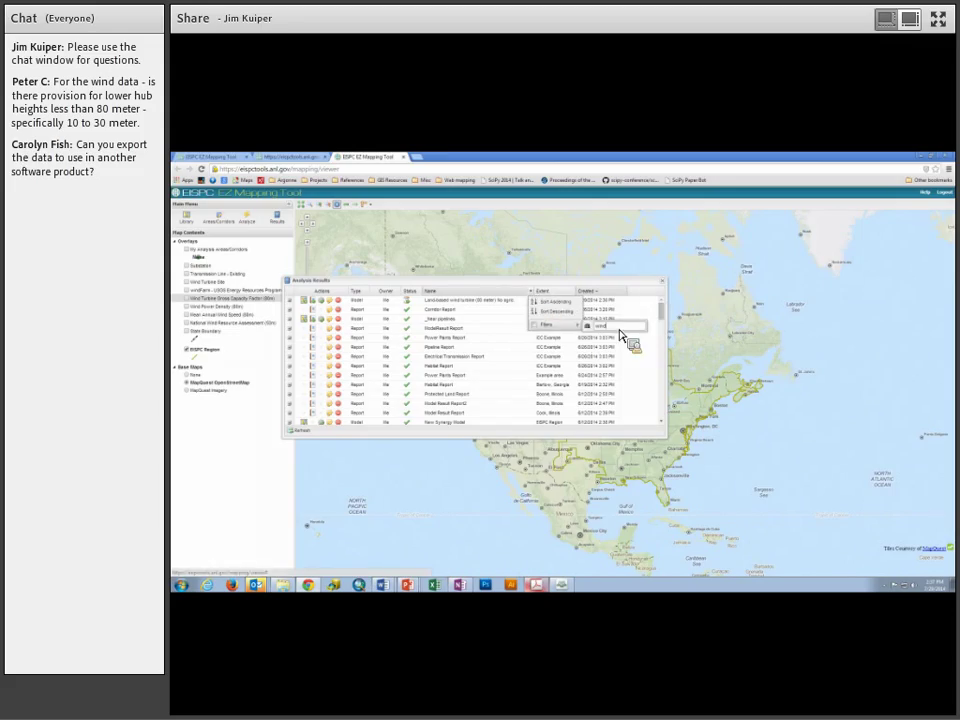
{"action": "left_click", "coordinate": [552, 351]}
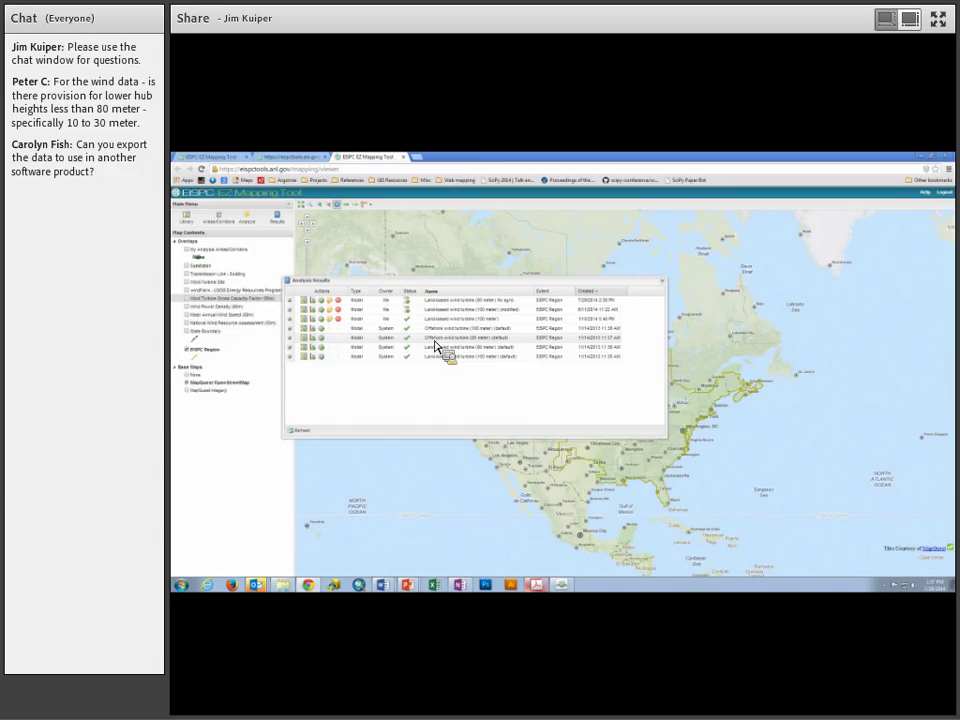
Step: Add the default Offshore wind turbine (80 meter) result to the map and box-zoom into the Upper Midwest
{"action": "left_click", "coordinate": [307, 343]}
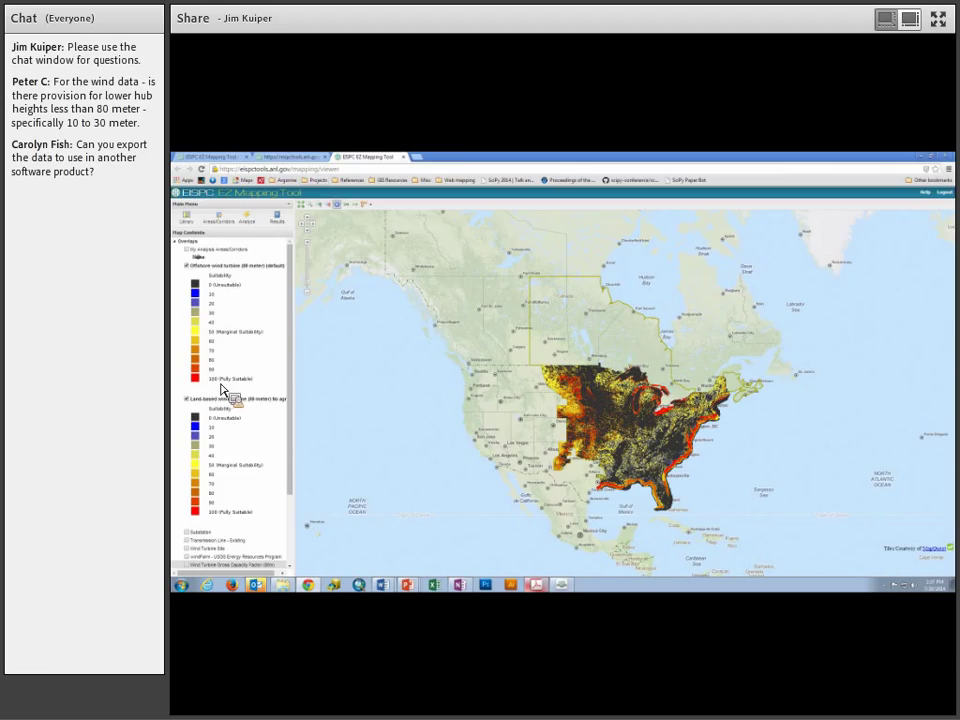
{"action": "left_click", "coordinate": [312, 206]}
{"action": "left_click_drag", "start_coordinate": [556, 376], "coordinate": [641, 428]}
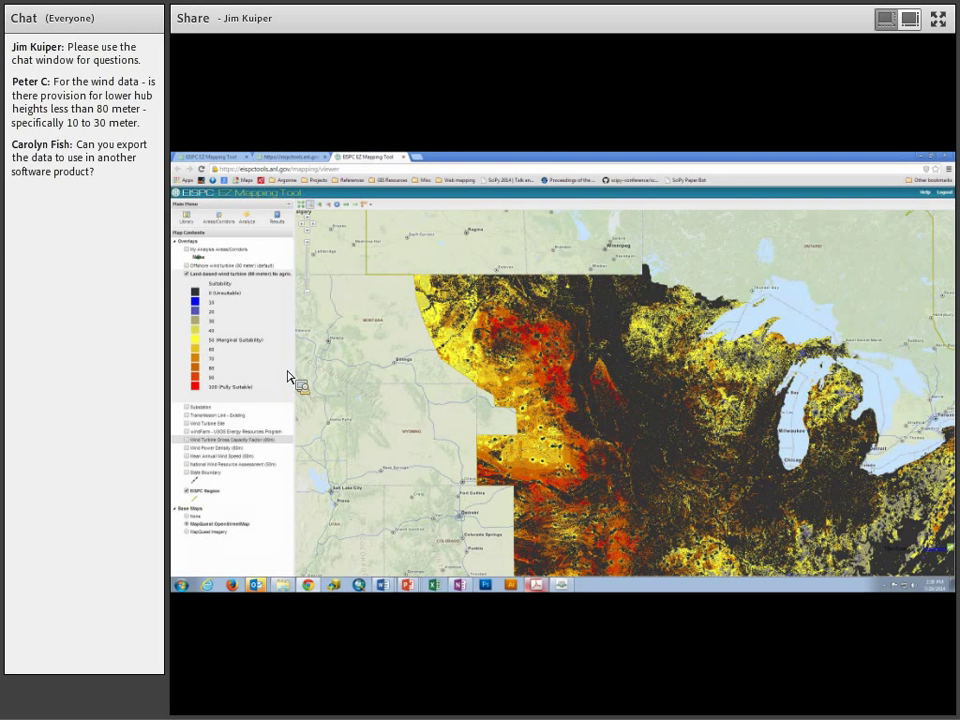
Step: Hide the No agric land wind layer, move it above Offshore, and show the Offshore wind layer
{"action": "left_click", "coordinate": [189, 273]}
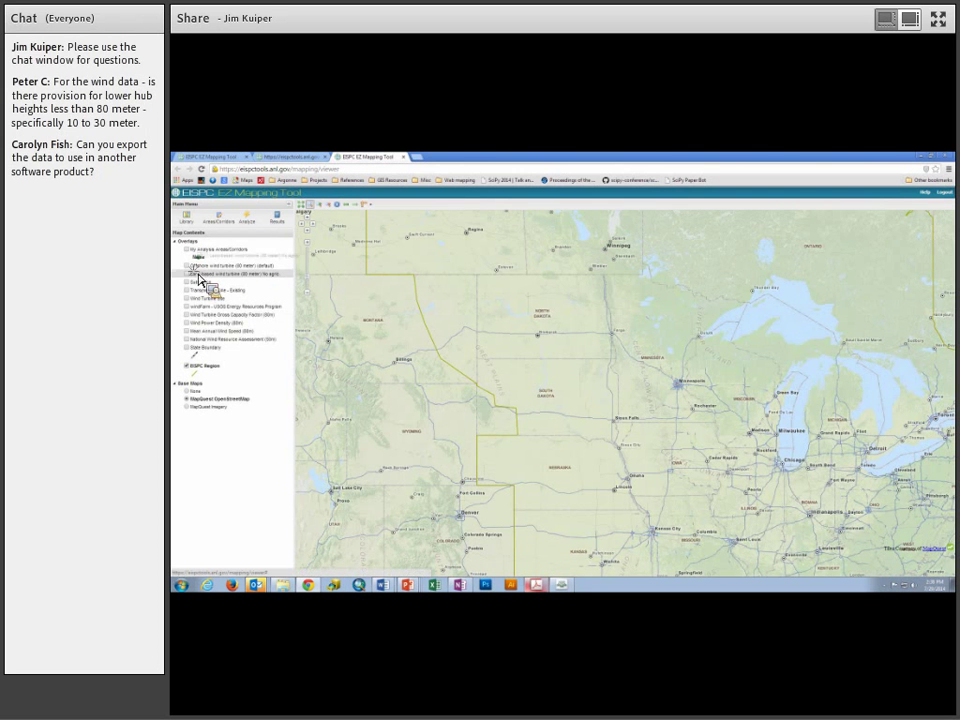
{"action": "left_click_drag", "start_coordinate": [209, 281], "coordinate": [209, 275]}
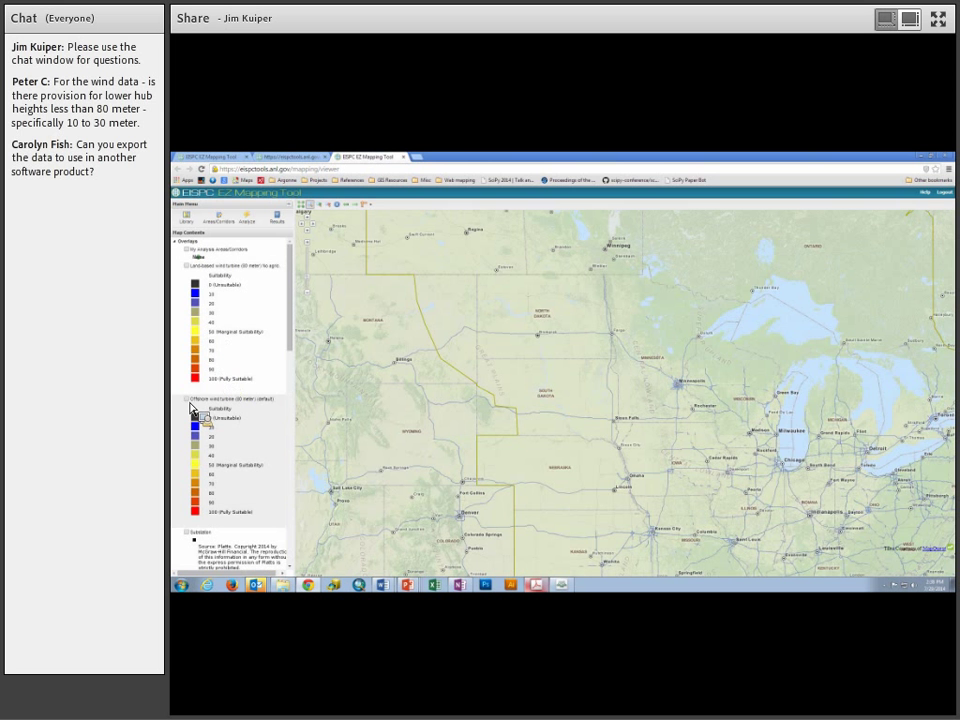
{"action": "left_click", "coordinate": [188, 399]}
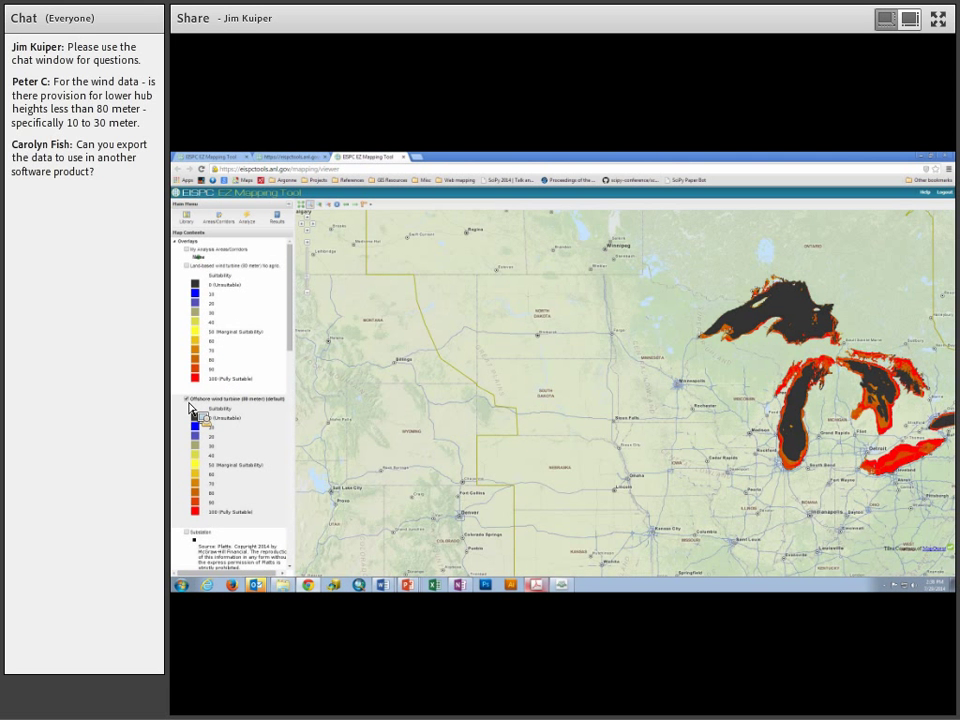
{"action": "left_click_drag", "start_coordinate": [190, 407], "coordinate": [360, 358]}
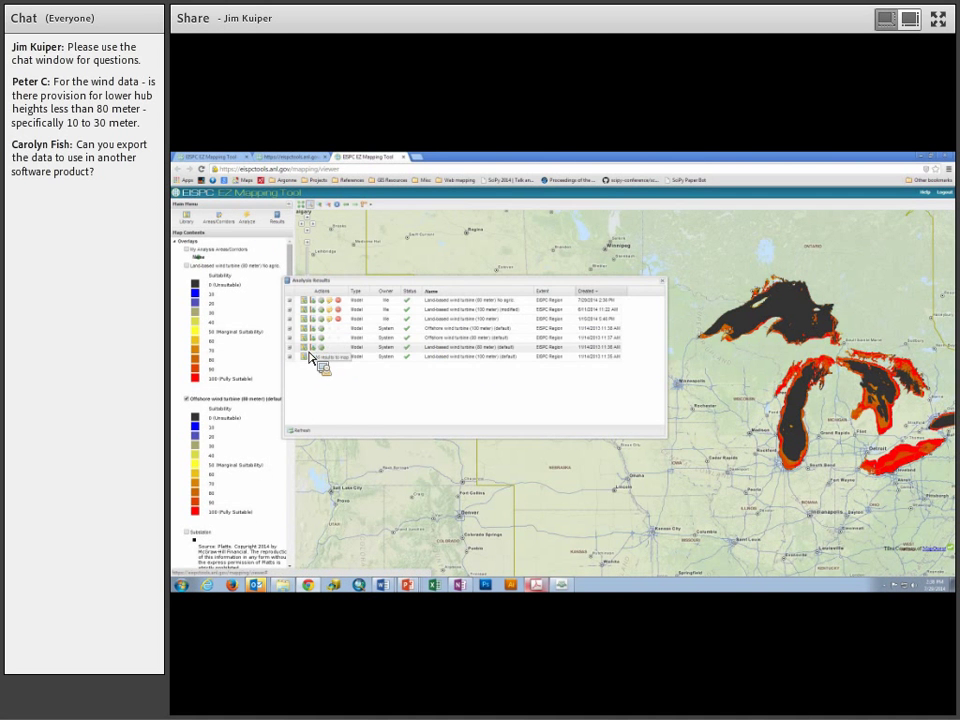
Step: Add the default Land-based wind turbine (80 meter) result to the map and zoom to full extent
{"action": "left_click", "coordinate": [313, 356]}
{"action": "left_click_drag", "start_coordinate": [670, 291], "coordinate": [304, 210]}
{"action": "left_click", "coordinate": [303, 207]}
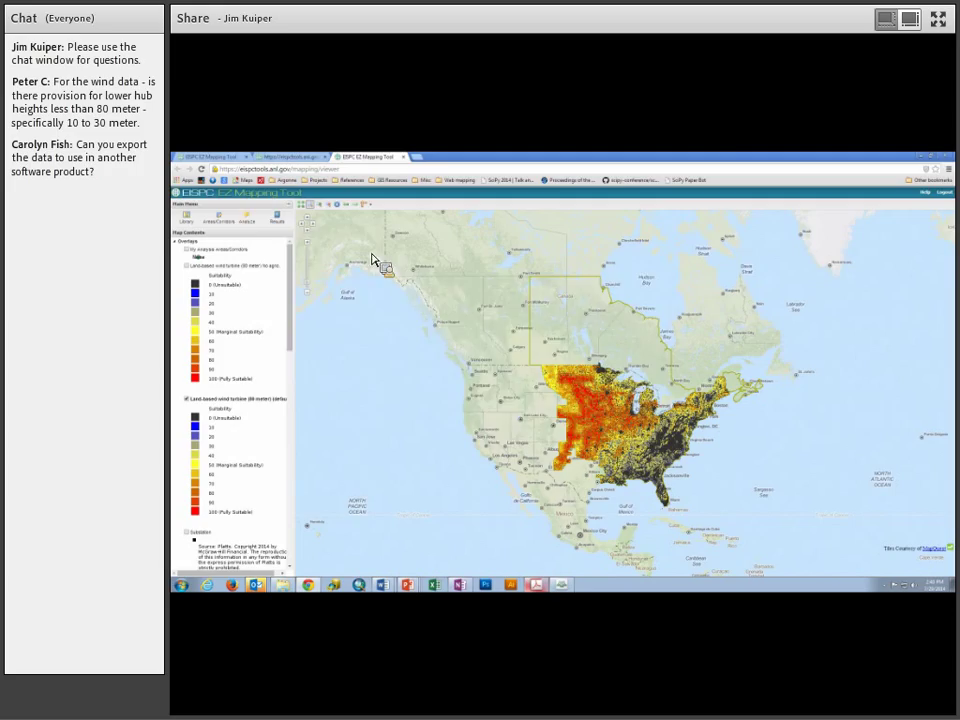
Step: Reopen the Analysis Results list from the Results button
{"action": "left_click", "coordinate": [279, 219]}
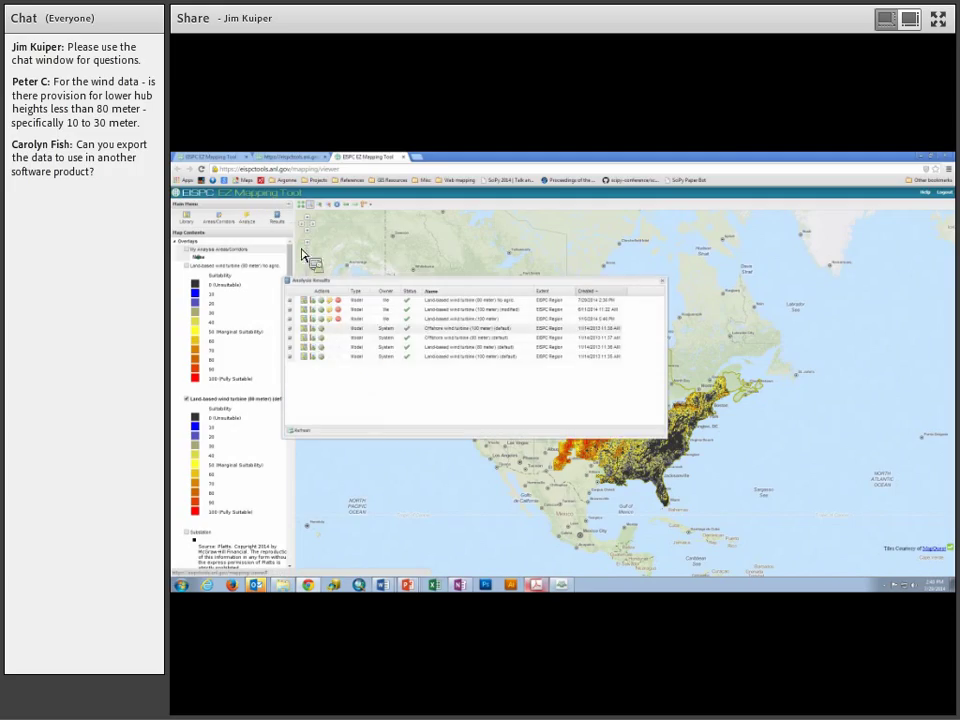
Step: Zoom the map to the Upper Midwest and hide the 'No agric' wind layer in Map Contents
{"action": "left_click_drag", "start_coordinate": [313, 335], "coordinate": [668, 289]}
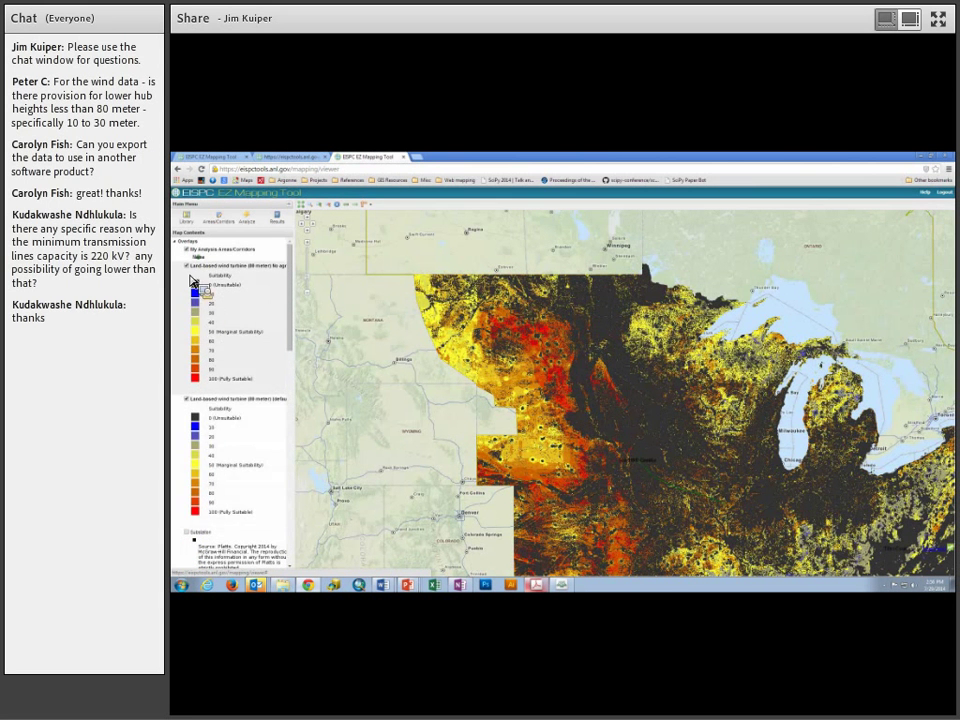
{"action": "left_click", "coordinate": [187, 266]}
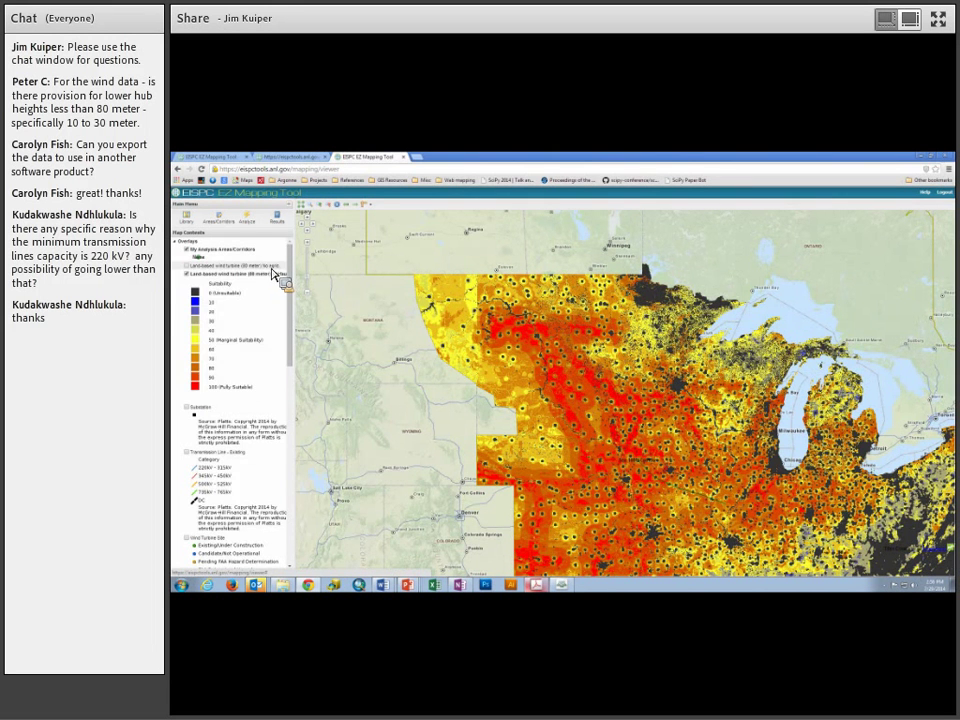
{"action": "left_click", "coordinate": [187, 267]}
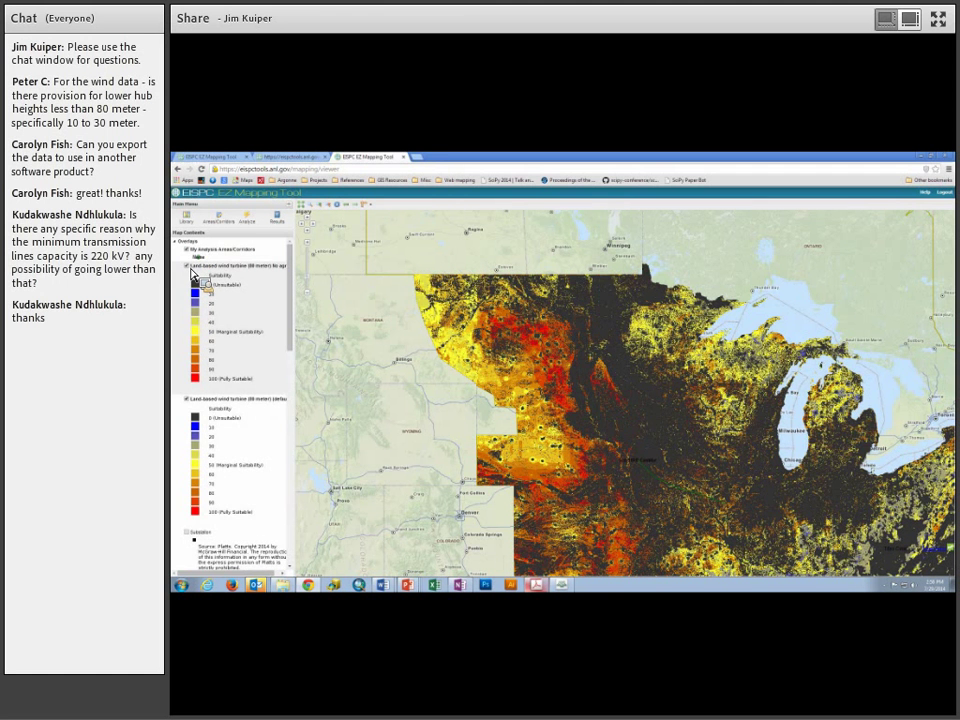
{"action": "left_click", "coordinate": [188, 266]}
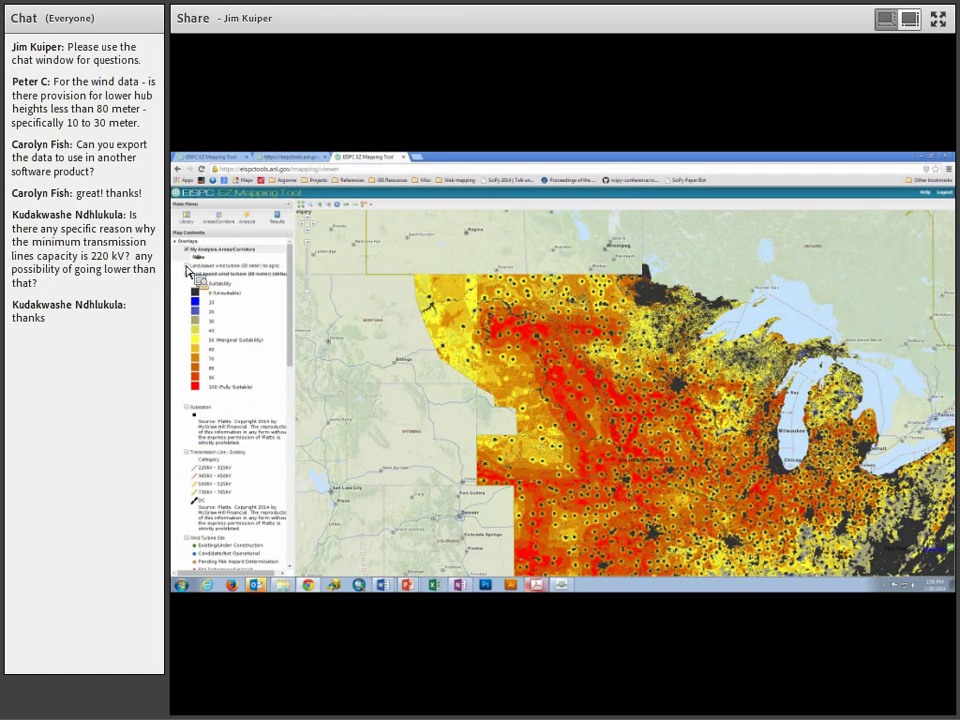
Step: Open the land-based wind turbine (80 meter) model from the Analyze panel
{"action": "left_click", "coordinate": [247, 224]}
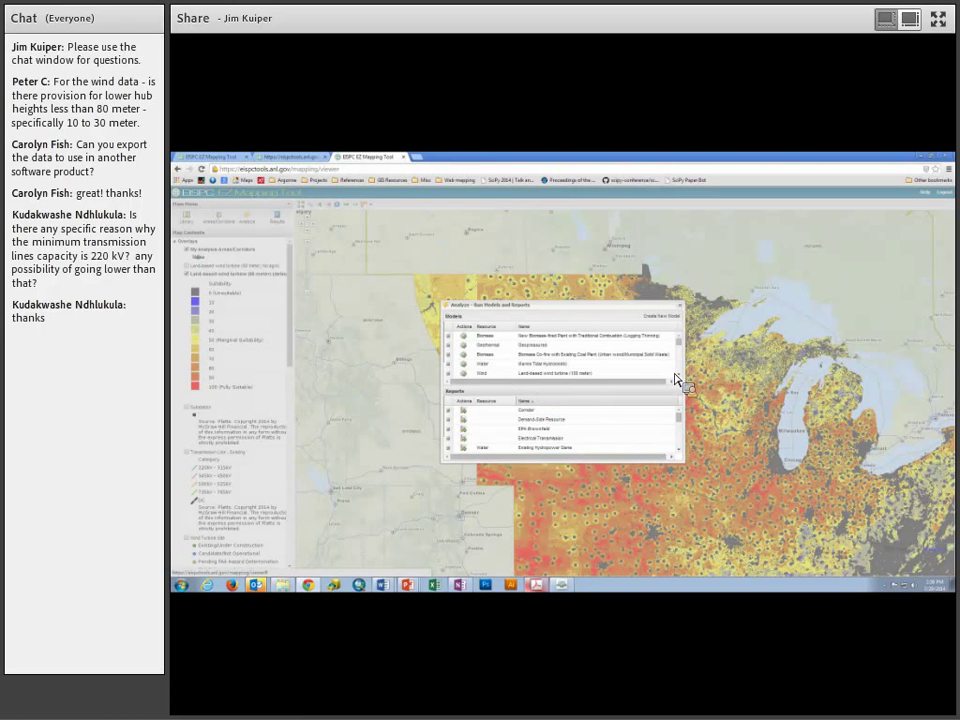
{"action": "scroll", "coordinate": [679, 380], "scroll_direction": "down", "scroll_amount": 2}
{"action": "scroll", "coordinate": [679, 380], "scroll_direction": "down", "scroll_amount": 1}
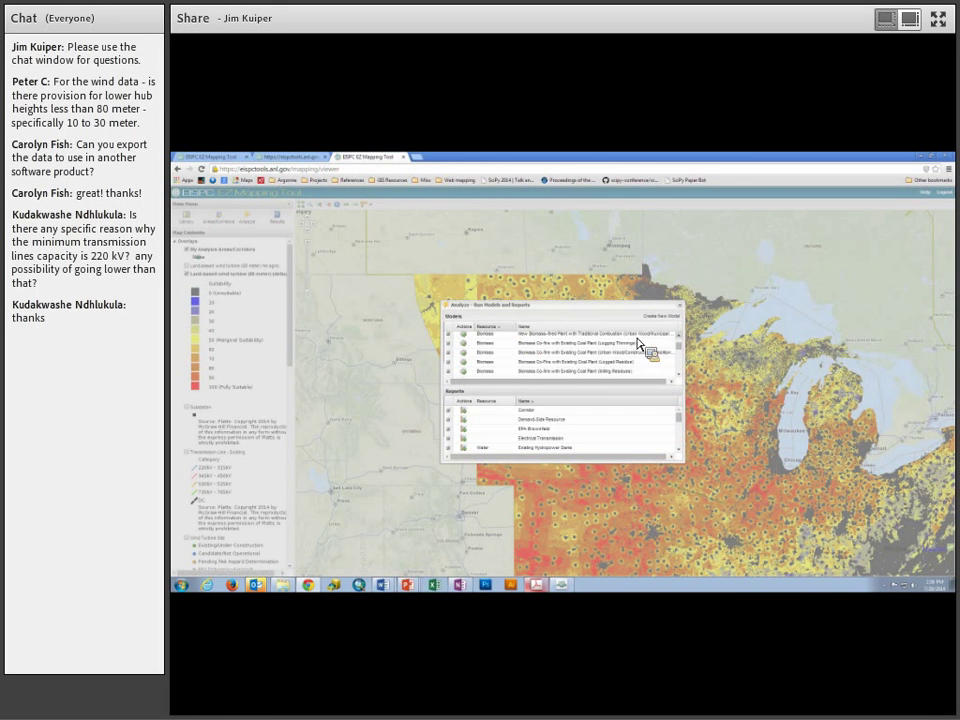
{"action": "scroll", "coordinate": [660, 350], "scroll_direction": "down", "scroll_amount": 3}
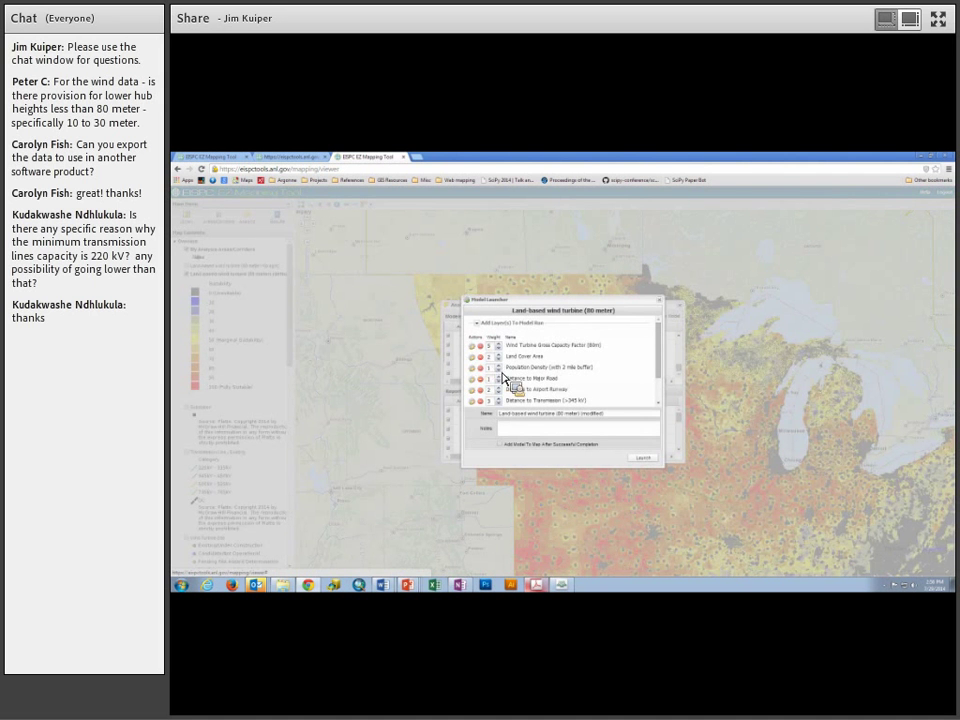
{"action": "left_click_drag", "start_coordinate": [666, 367], "coordinate": [667, 398]}
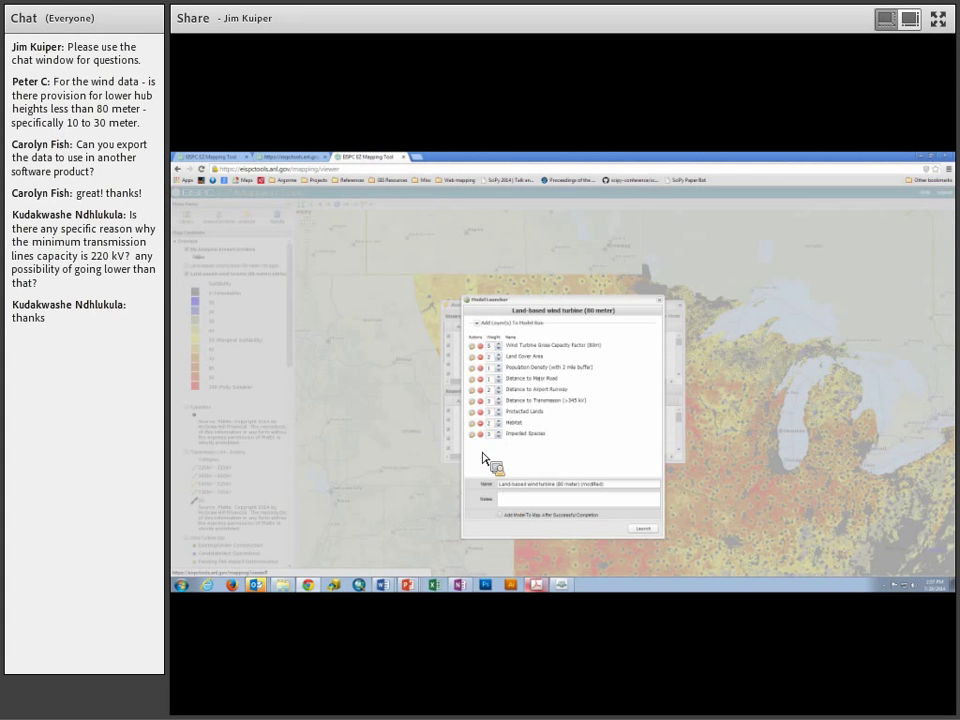
Step: Remove Imperiled Species, Habitat and Protected Lands from the model
{"action": "left_click", "coordinate": [482, 434]}
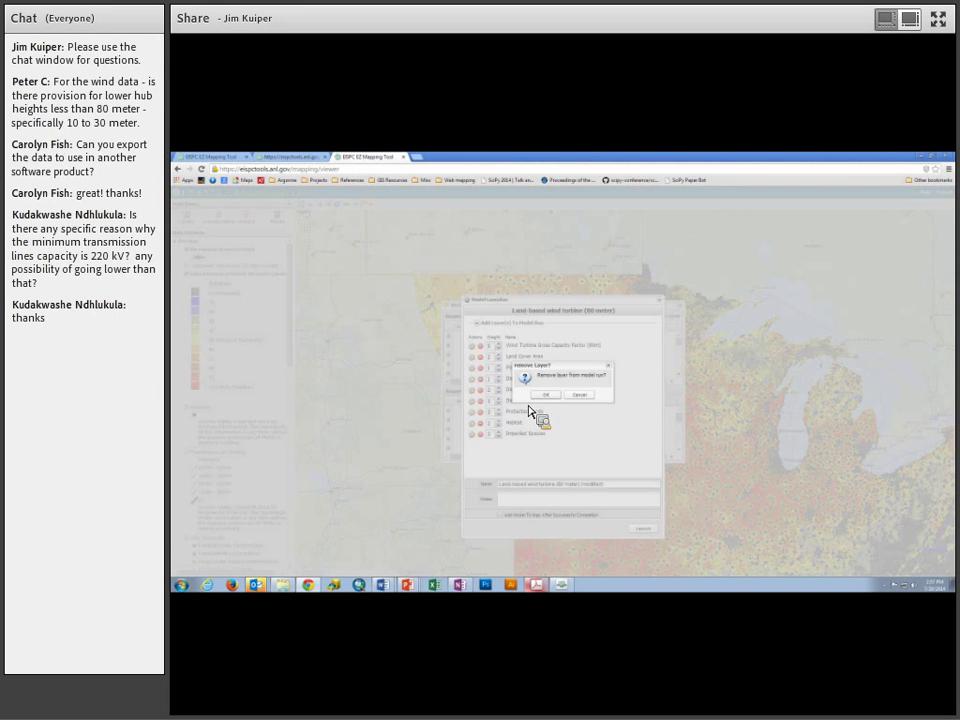
{"action": "left_click", "coordinate": [546, 395]}
{"action": "left_click", "coordinate": [482, 422]}
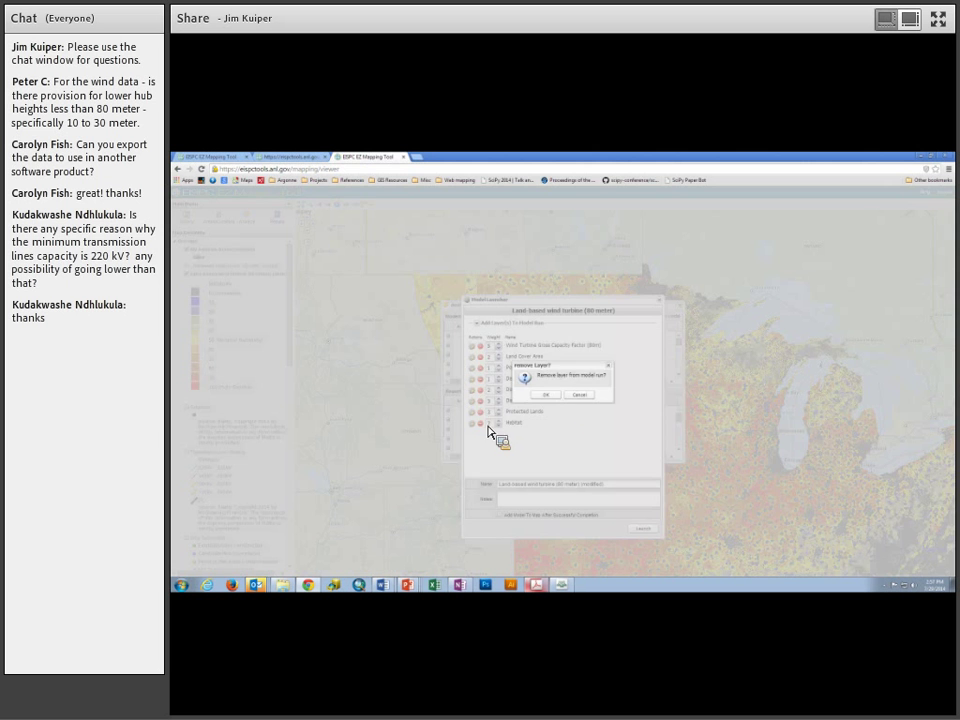
{"action": "left_click", "coordinate": [546, 395]}
{"action": "left_click", "coordinate": [481, 411]}
{"action": "left_click", "coordinate": [545, 397]}
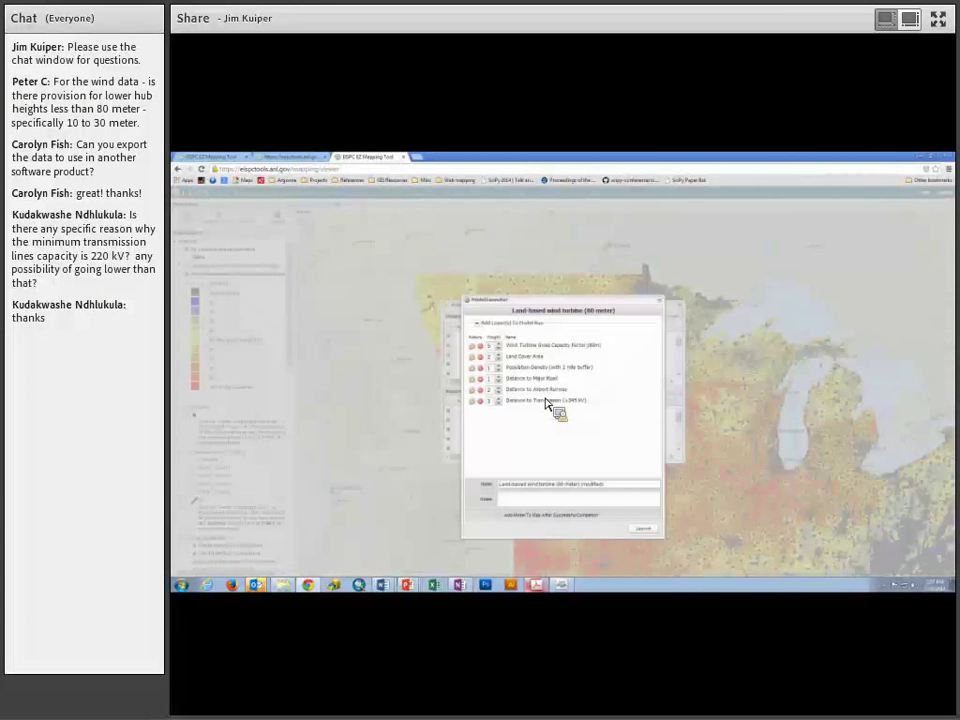
Step: Name the run 'No env', tick Add to Map, and launch it
{"action": "double_click", "coordinate": [589, 486]}
{"action": "left_click", "coordinate": [500, 515]}
{"action": "left_click", "coordinate": [641, 529]}
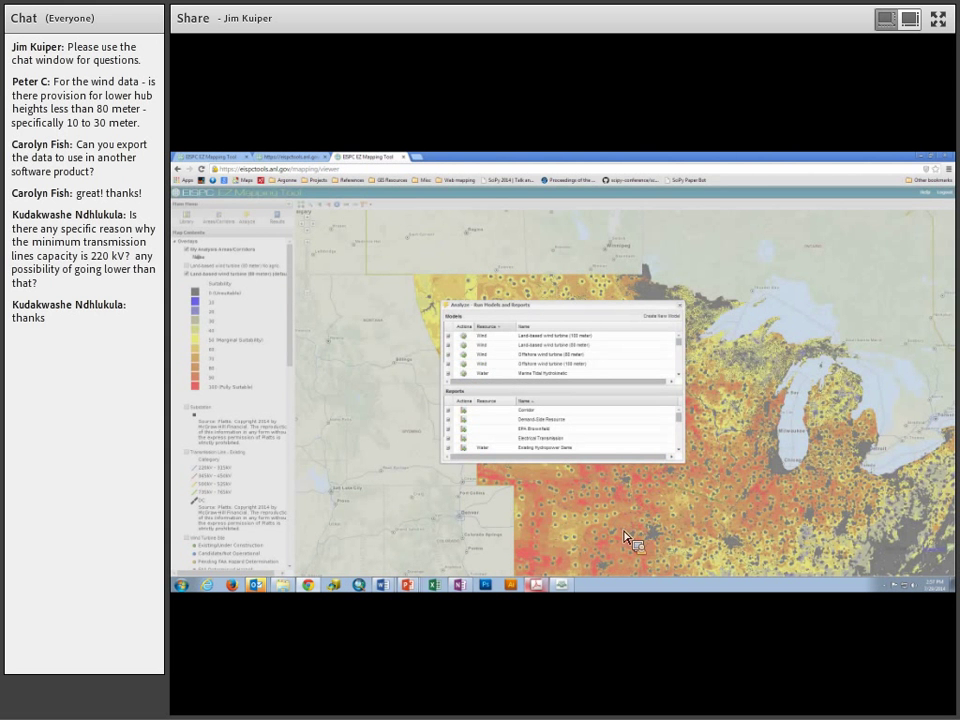
Step: Save a new analysis area named 'Demo' and open its Report Run Launcher
{"action": "left_click", "coordinate": [681, 306]}
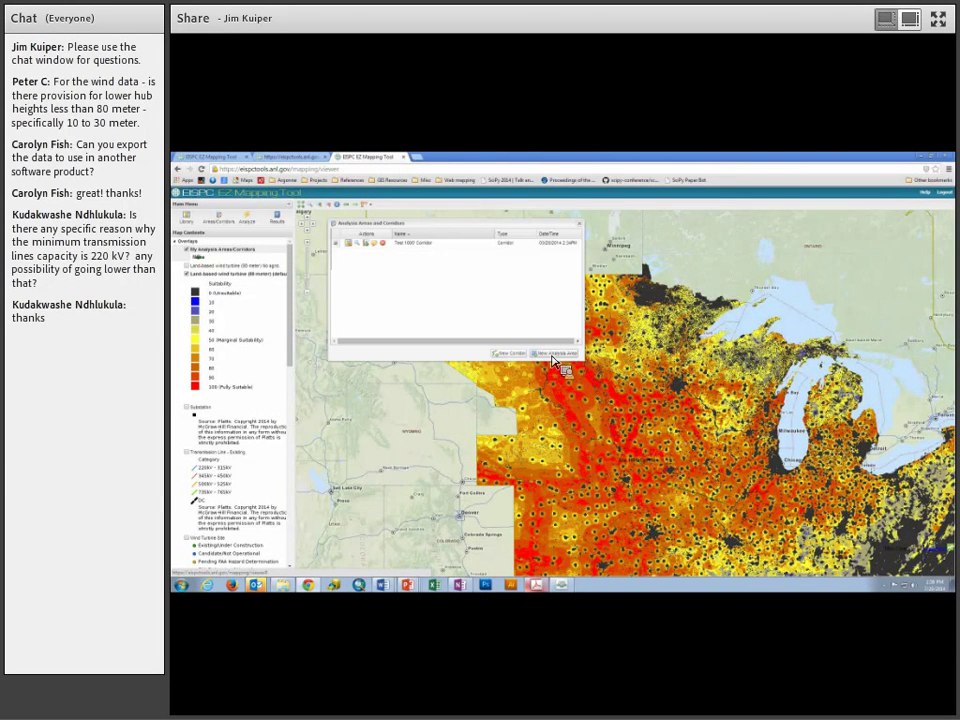
{"action": "left_click", "coordinate": [552, 354]}
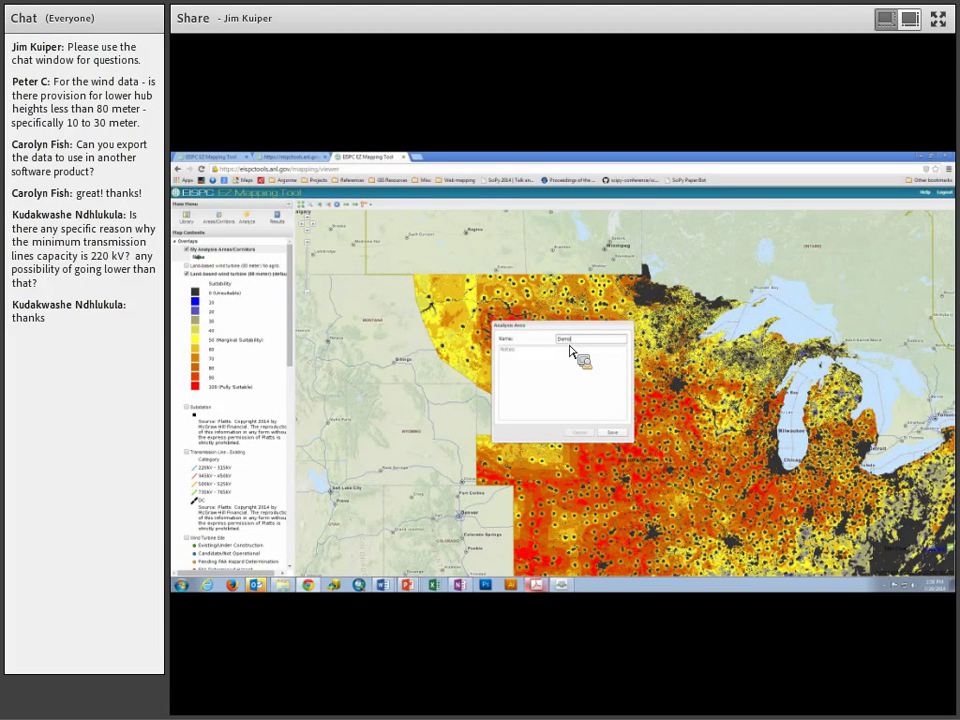
{"action": "left_click", "coordinate": [612, 432]}
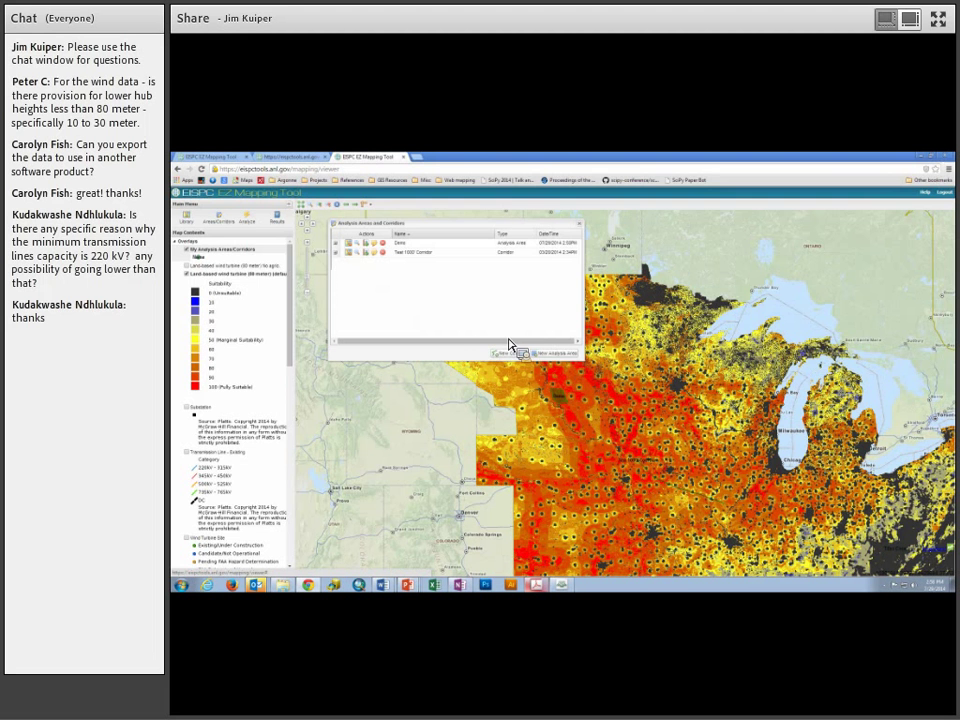
{"action": "left_click", "coordinate": [369, 246]}
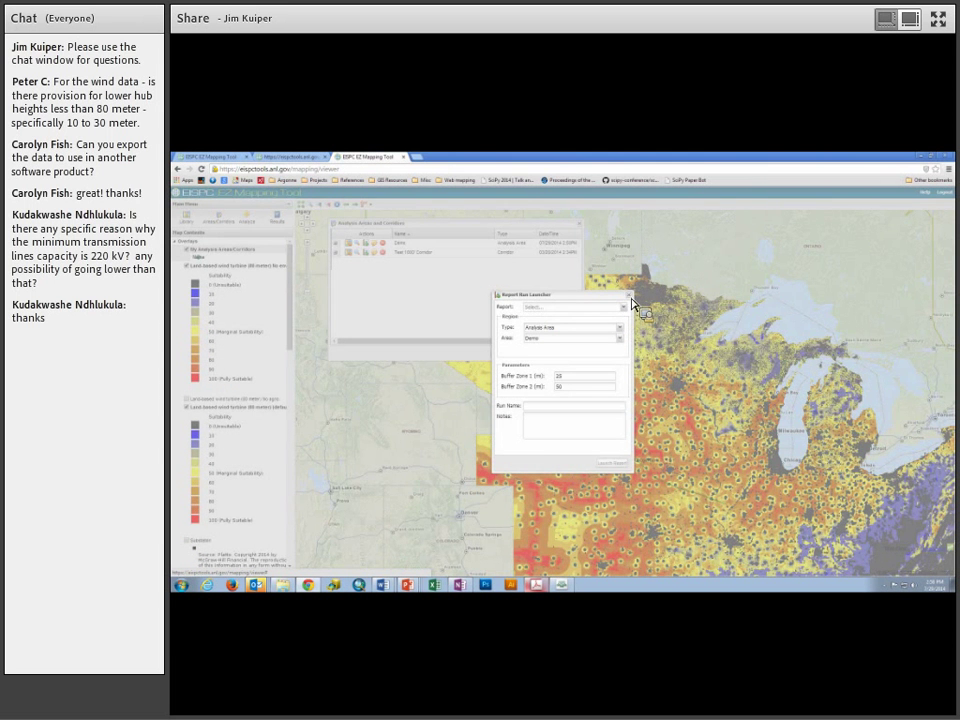
Step: Dismiss the launcher and list analysis results newest first by Created date, with a wider Name column
{"action": "left_click", "coordinate": [628, 296]}
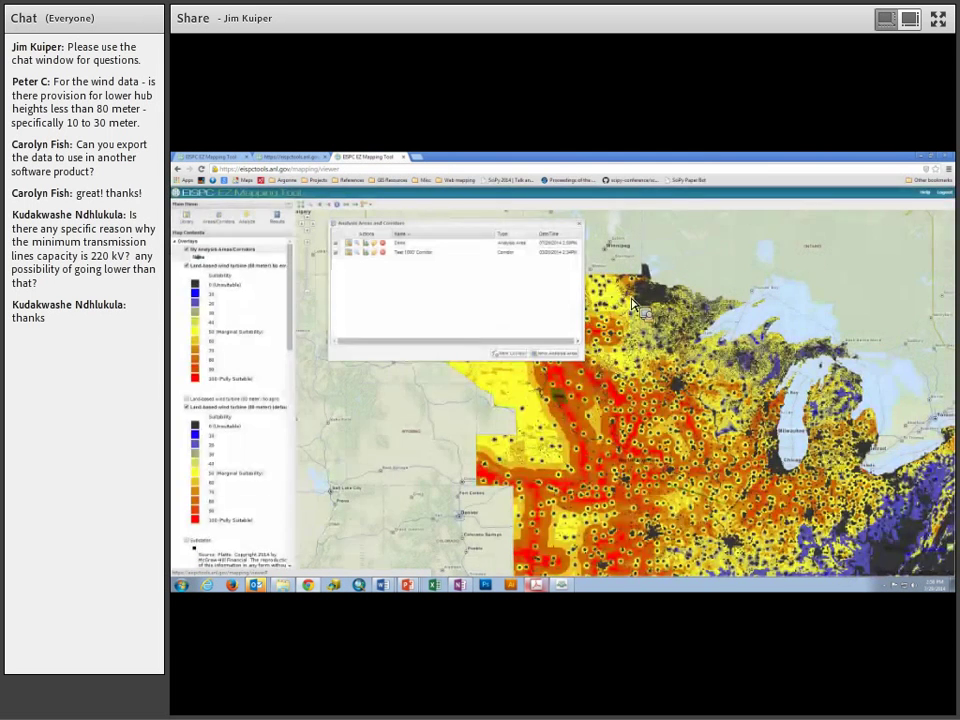
{"action": "left_click", "coordinate": [279, 222]}
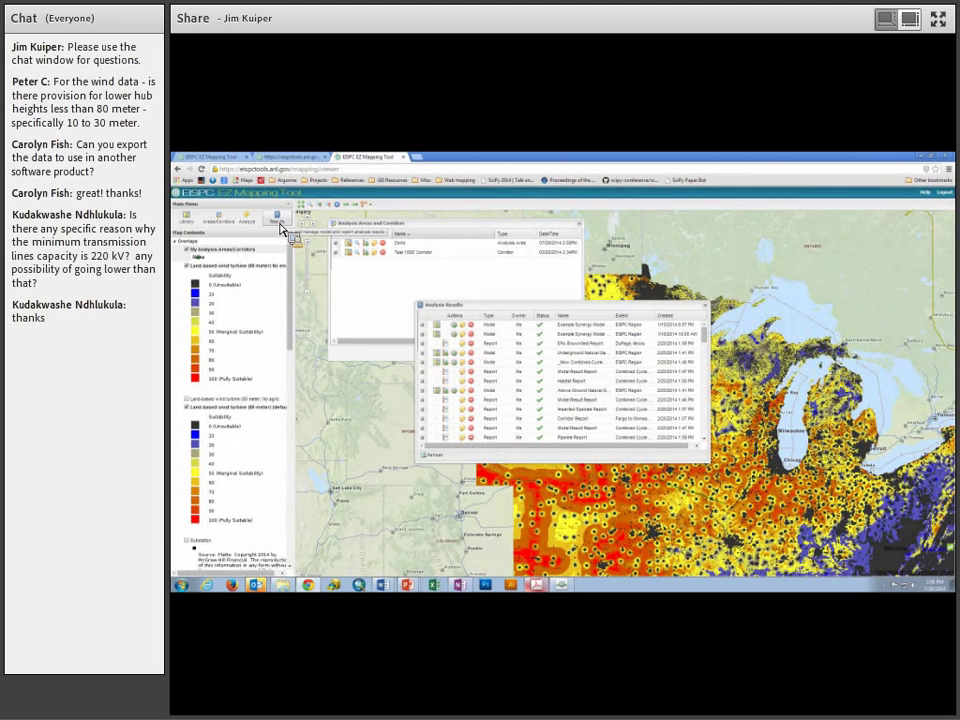
{"action": "left_click", "coordinate": [694, 318]}
{"action": "left_click", "coordinate": [695, 320]}
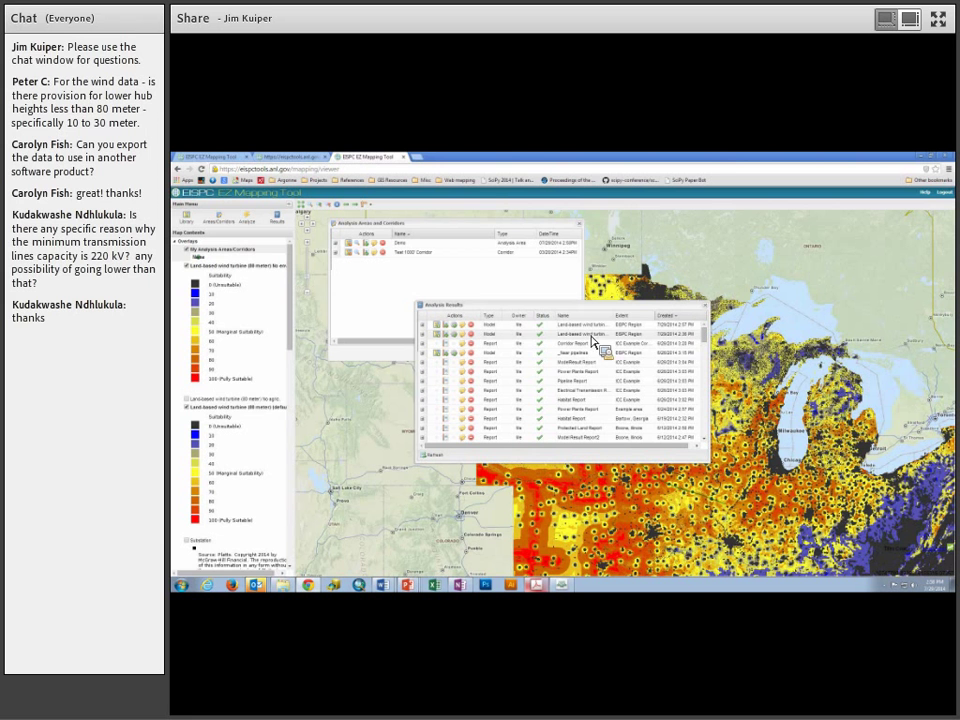
{"action": "left_click_drag", "start_coordinate": [618, 322], "coordinate": [655, 325]}
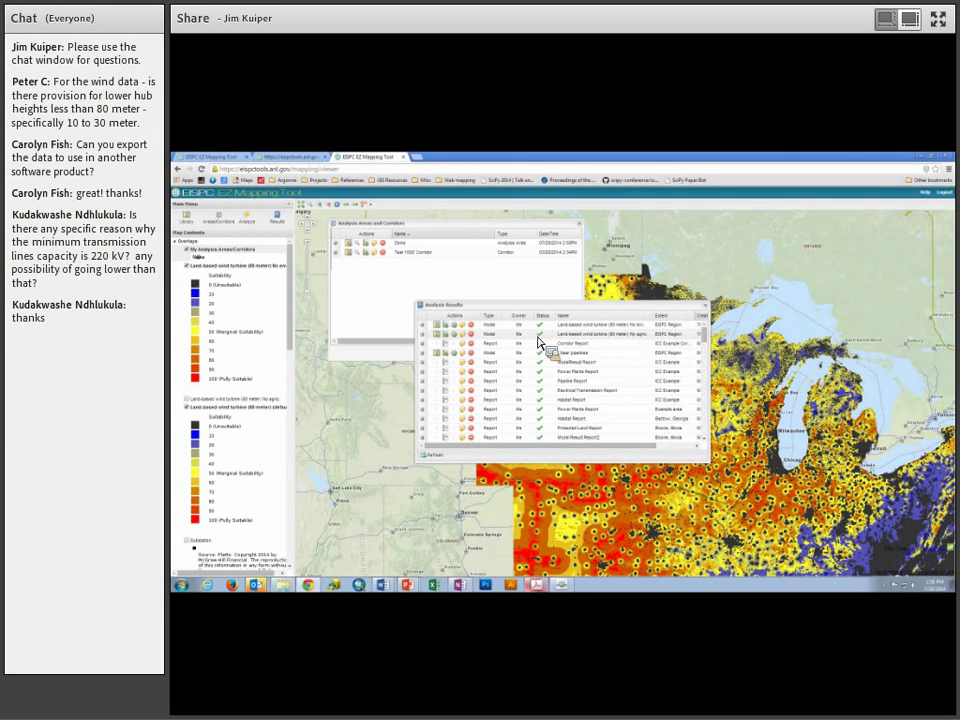
Step: Launch a Model Results Report of the no-agriculture model for Analysis Area 'Demo', then close both lists
{"action": "left_click", "coordinate": [450, 341]}
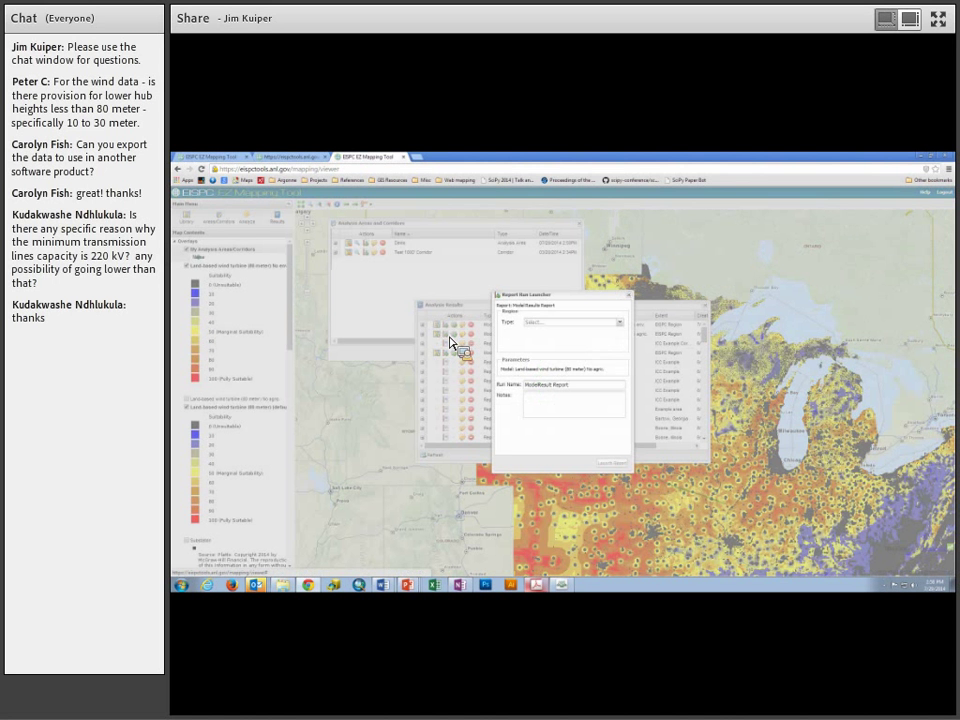
{"action": "left_click", "coordinate": [613, 323]}
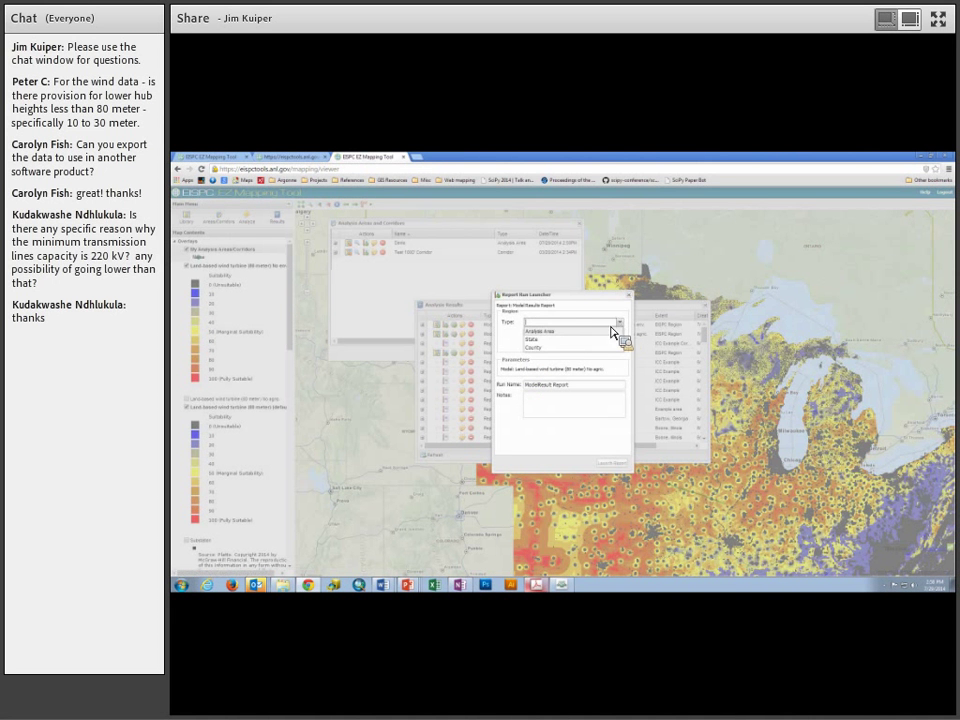
{"action": "left_click", "coordinate": [550, 331]}
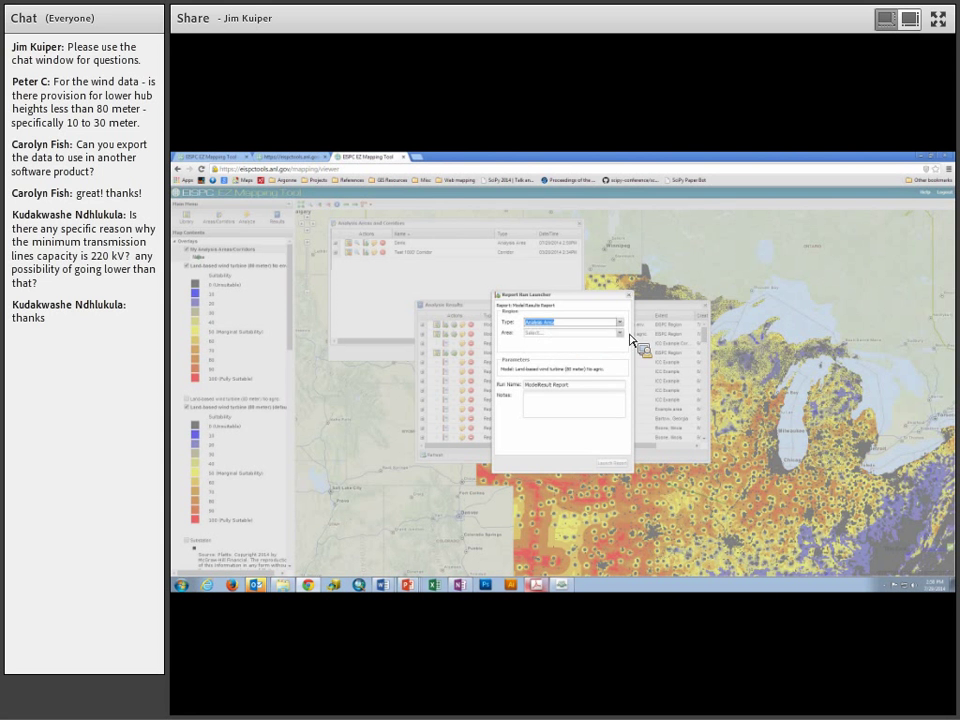
{"action": "left_click", "coordinate": [537, 335]}
{"action": "left_click", "coordinate": [543, 391]}
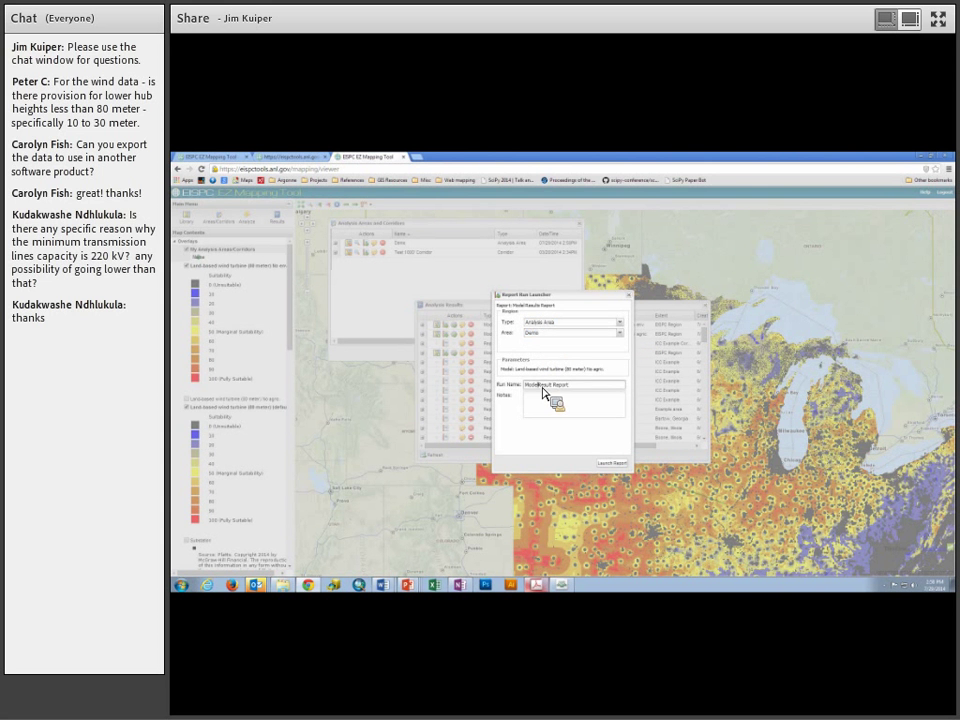
{"action": "left_click", "coordinate": [610, 465]}
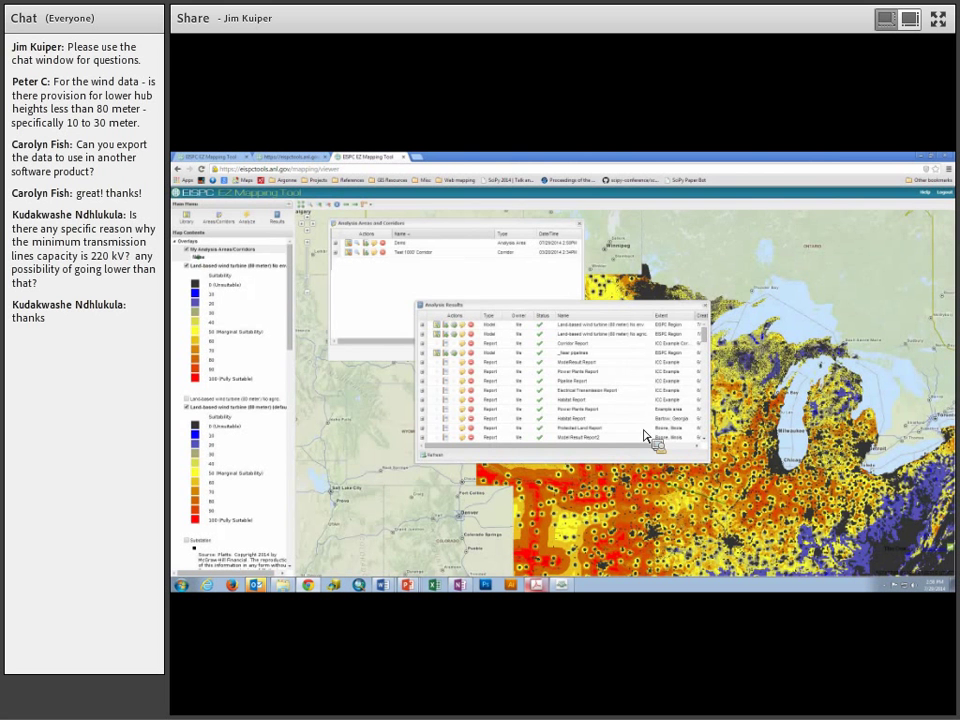
{"action": "left_click", "coordinate": [707, 306]}
{"action": "left_click", "coordinate": [579, 224]}
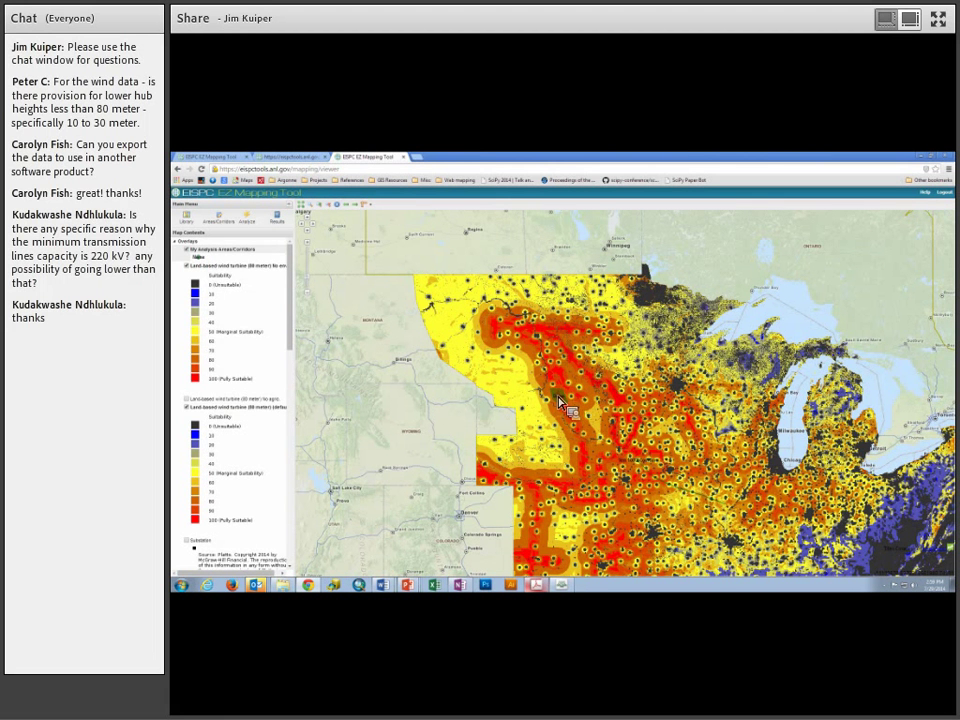
Step: Hide the 'No agric' wind layer and open the Demo Model Result Report from Analysis Results
{"action": "left_click", "coordinate": [187, 267]}
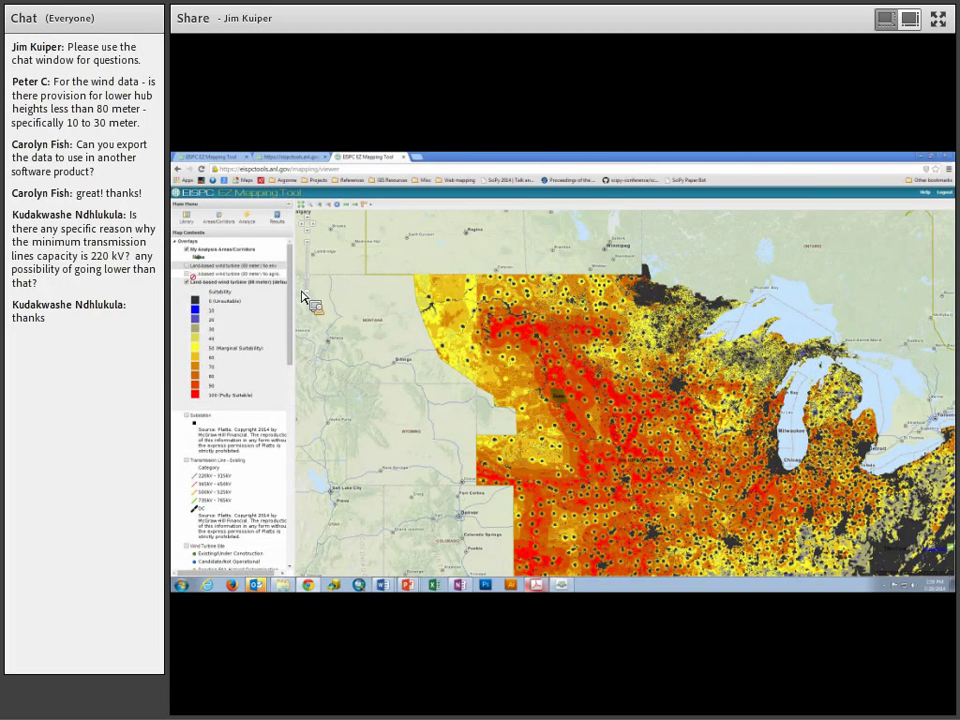
{"action": "left_click", "coordinate": [277, 218]}
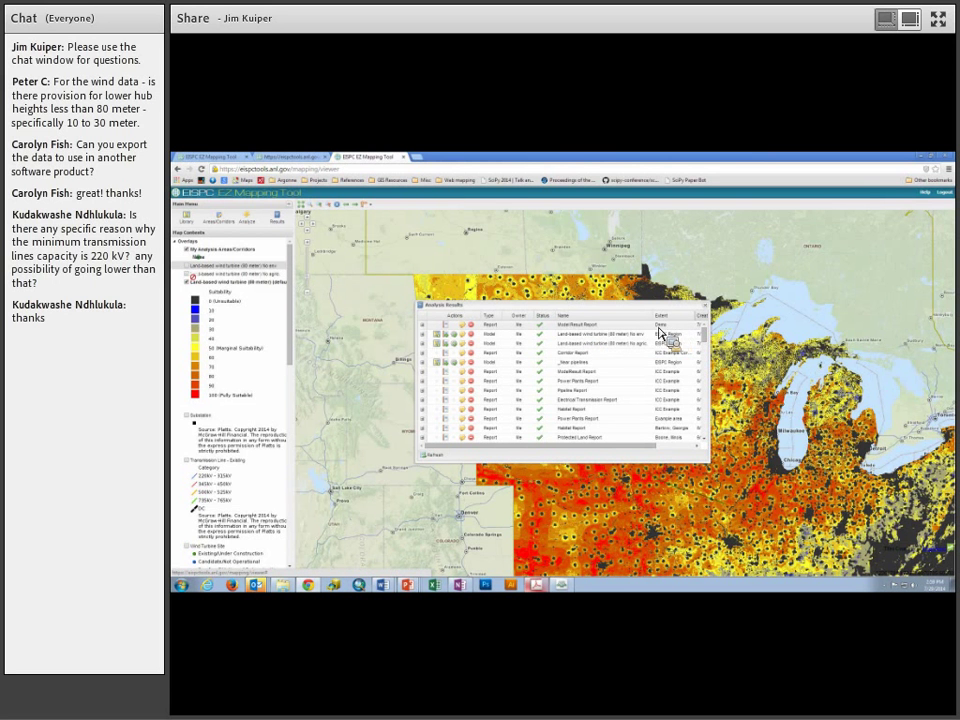
{"action": "left_click", "coordinate": [450, 334]}
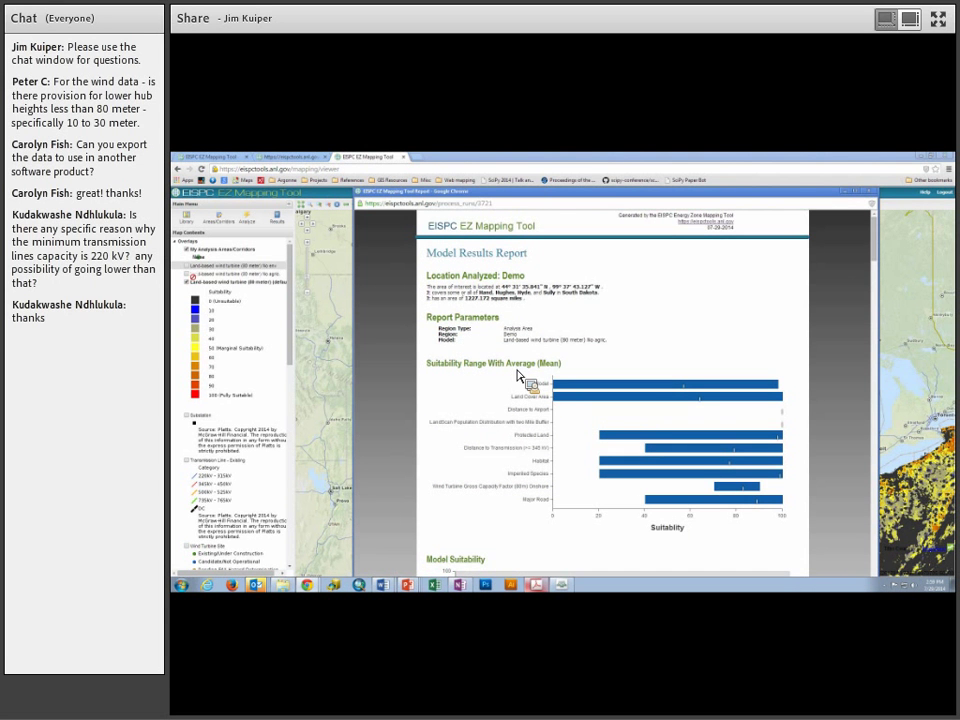
Step: Scroll through the Demo report's Model Suitability histogram and per-layer charts such as Land Cover Area
{"action": "scroll", "coordinate": [462, 385], "scroll_direction": "down", "scroll_amount": 2}
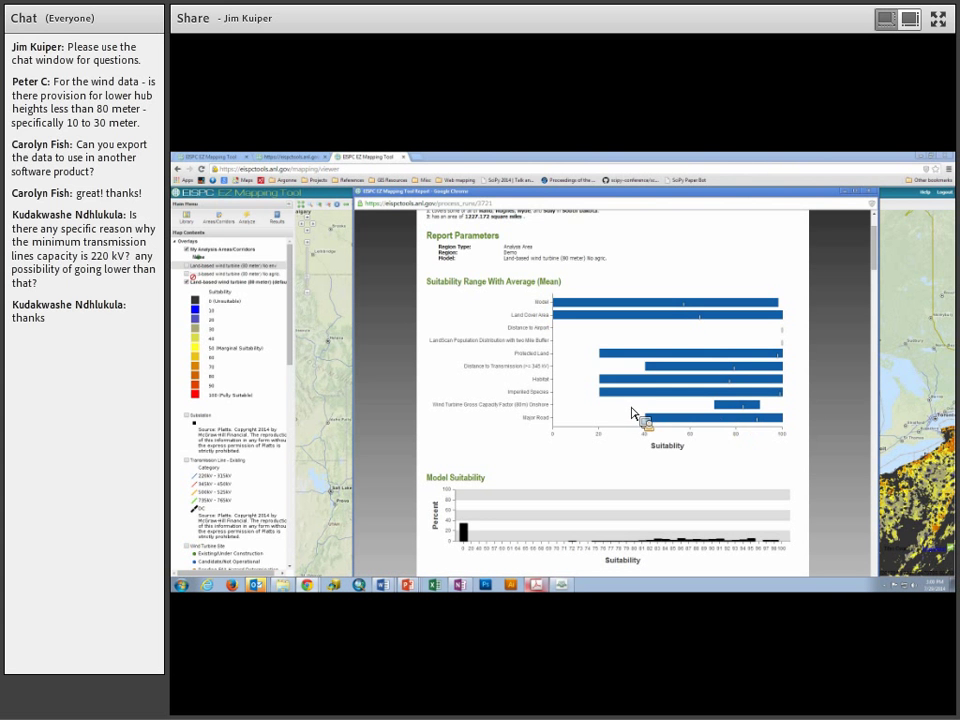
{"action": "scroll", "coordinate": [632, 412], "scroll_direction": "down", "scroll_amount": 3}
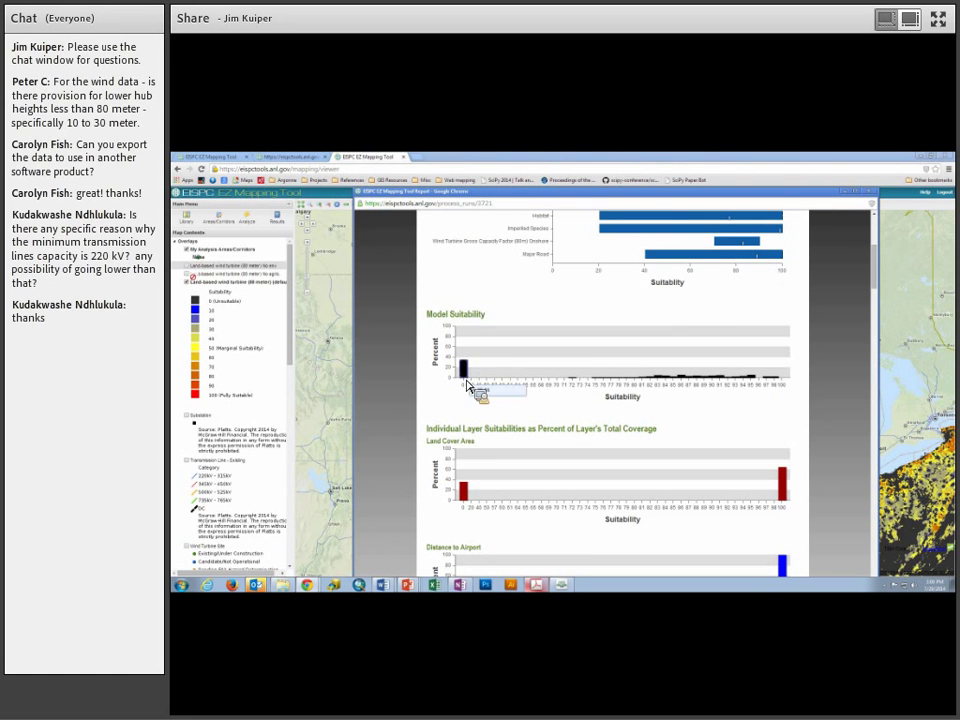
{"action": "scroll", "coordinate": [470, 398], "scroll_direction": "down", "scroll_amount": 1}
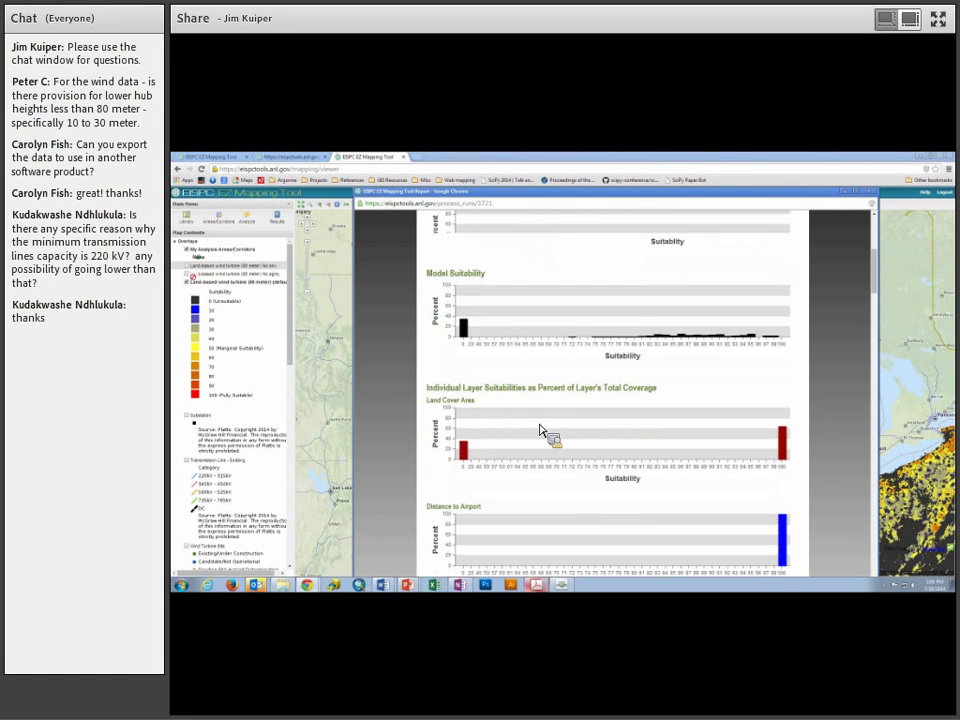
{"action": "scroll", "coordinate": [540, 430], "scroll_direction": "down", "scroll_amount": 3}
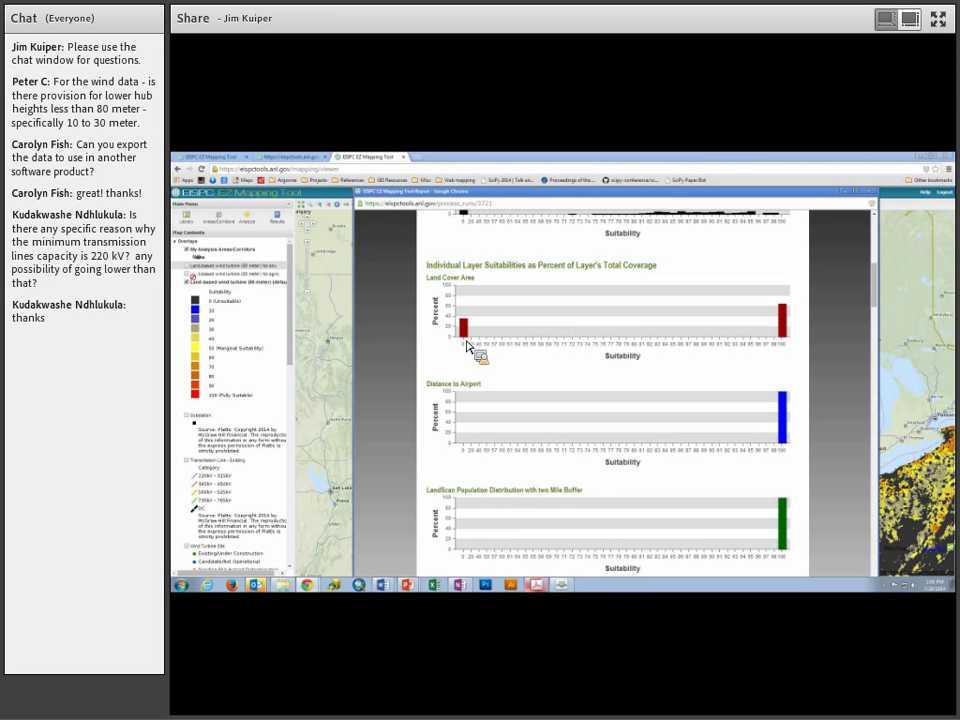
{"action": "scroll", "coordinate": [518, 372], "scroll_direction": "up", "scroll_amount": 10}
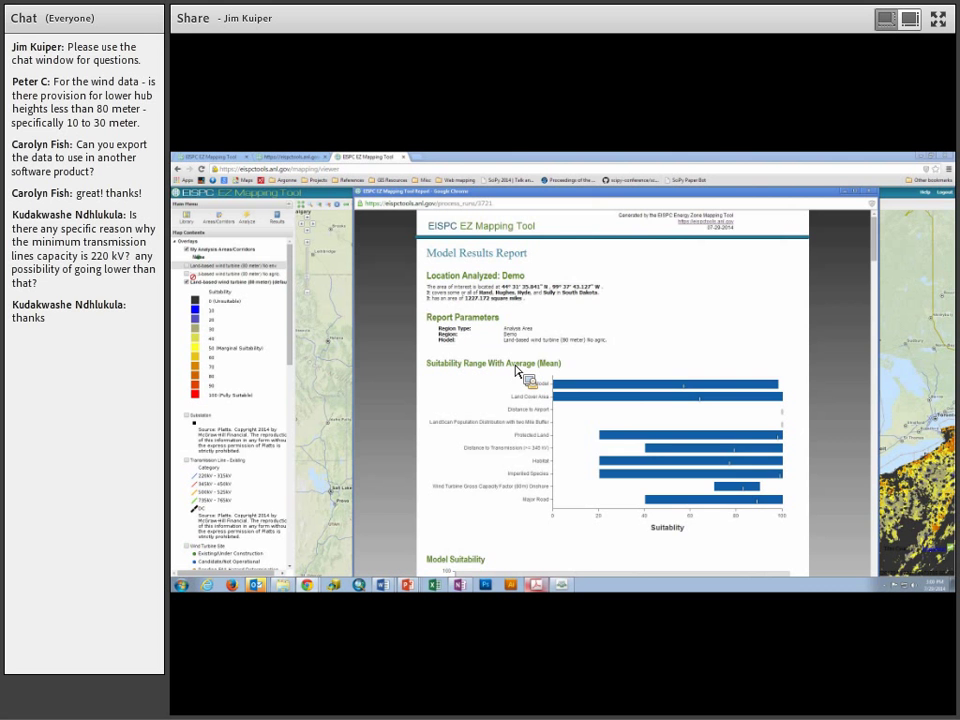
Step: Scroll through the remaining layer charts and Model Parameters tables, then close the report window
{"action": "scroll", "coordinate": [518, 372], "scroll_direction": "down", "scroll_amount": 5}
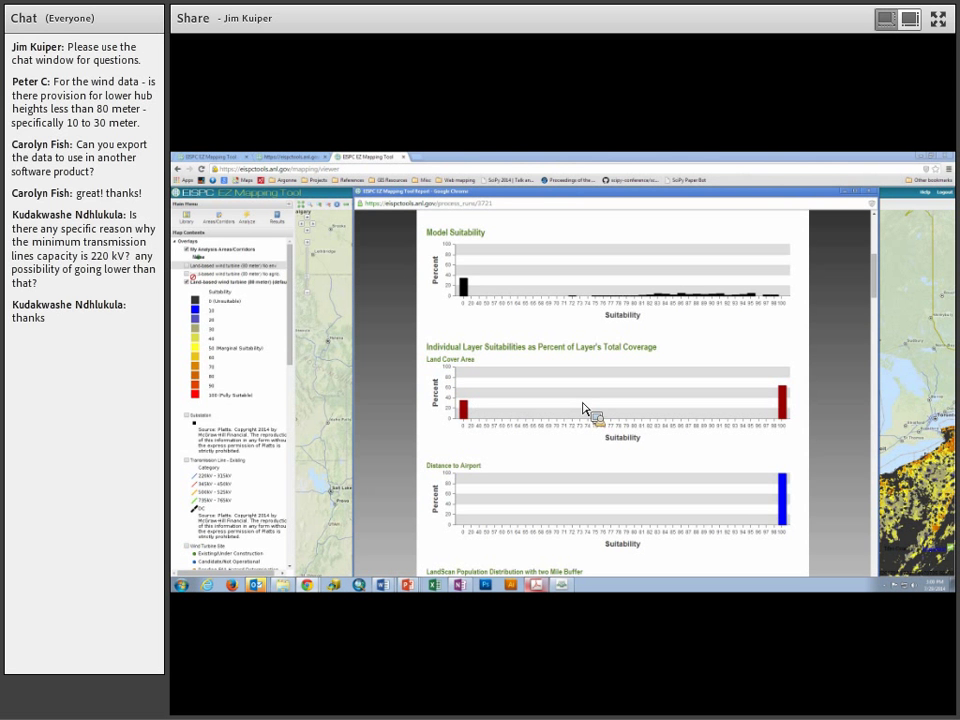
{"action": "scroll", "coordinate": [585, 408], "scroll_direction": "down", "scroll_amount": 4}
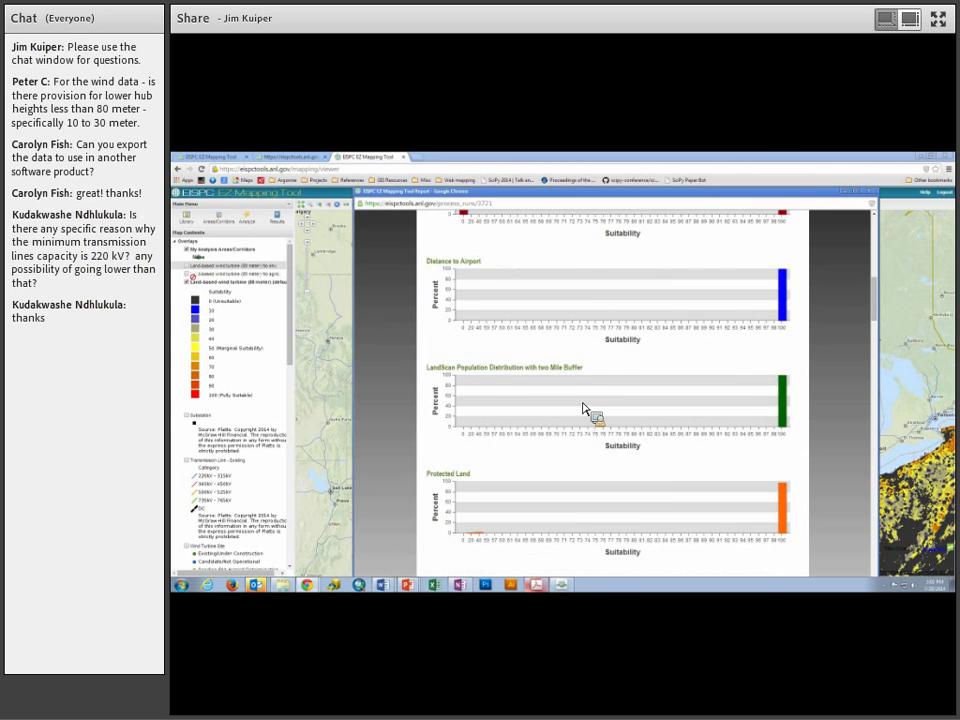
{"action": "scroll", "coordinate": [585, 408], "scroll_direction": "down", "scroll_amount": 6}
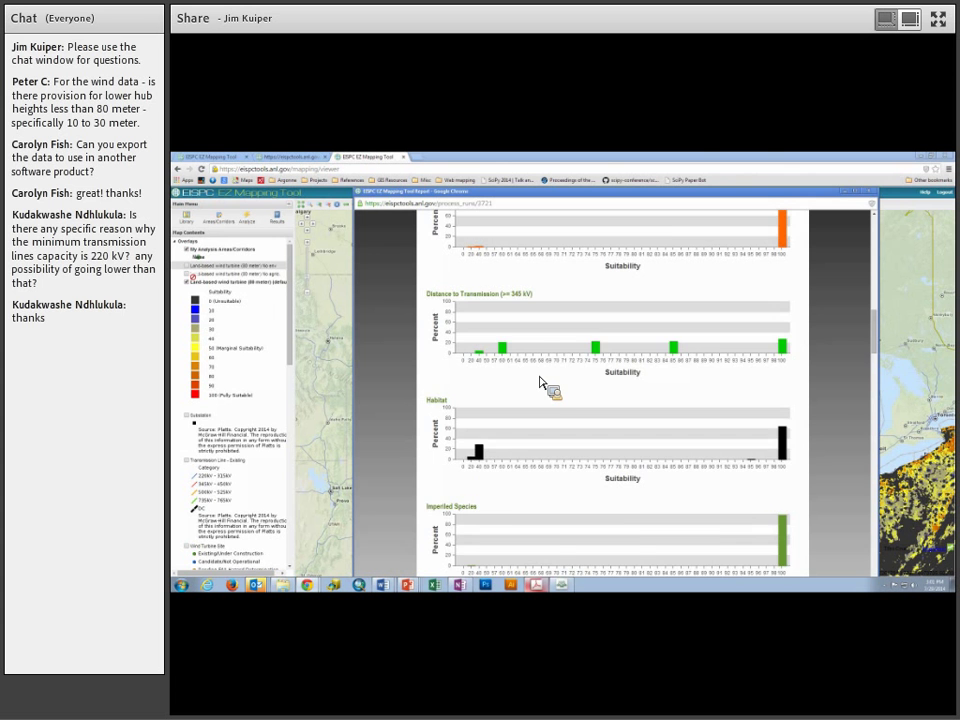
{"action": "scroll", "coordinate": [540, 383], "scroll_direction": "down", "scroll_amount": 3}
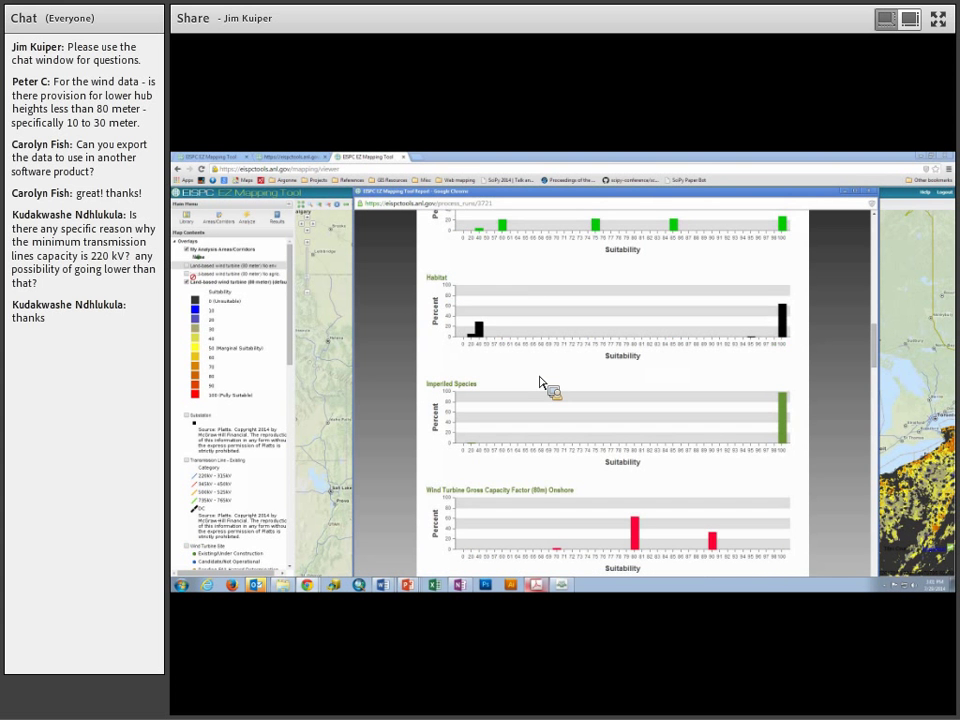
{"action": "scroll", "coordinate": [506, 379], "scroll_direction": "down", "scroll_amount": 6}
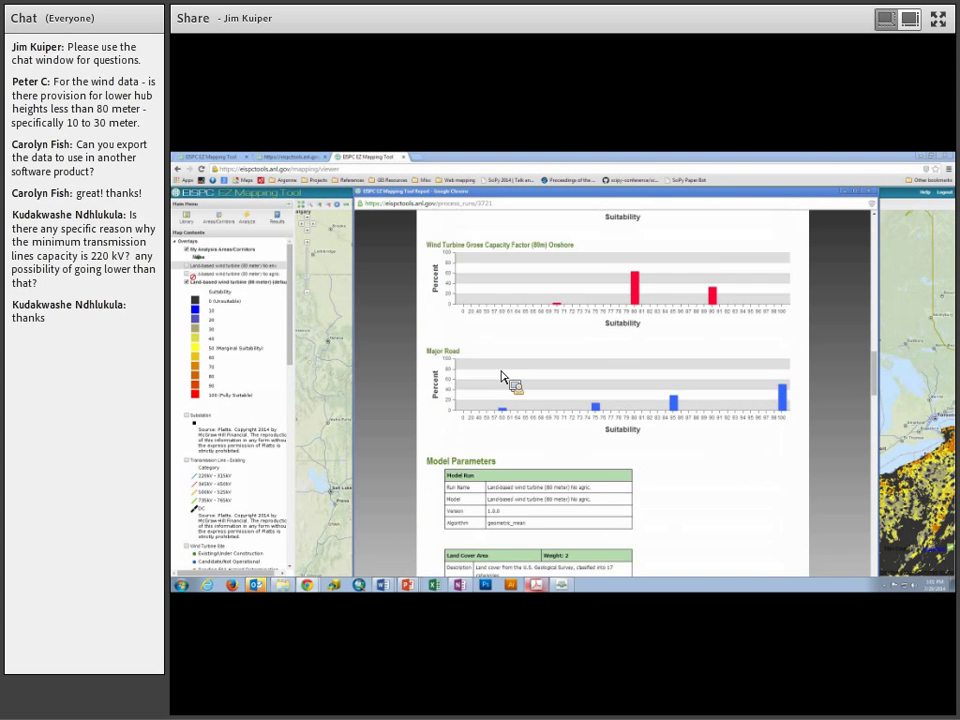
{"action": "scroll", "coordinate": [505, 377], "scroll_direction": "down", "scroll_amount": 3}
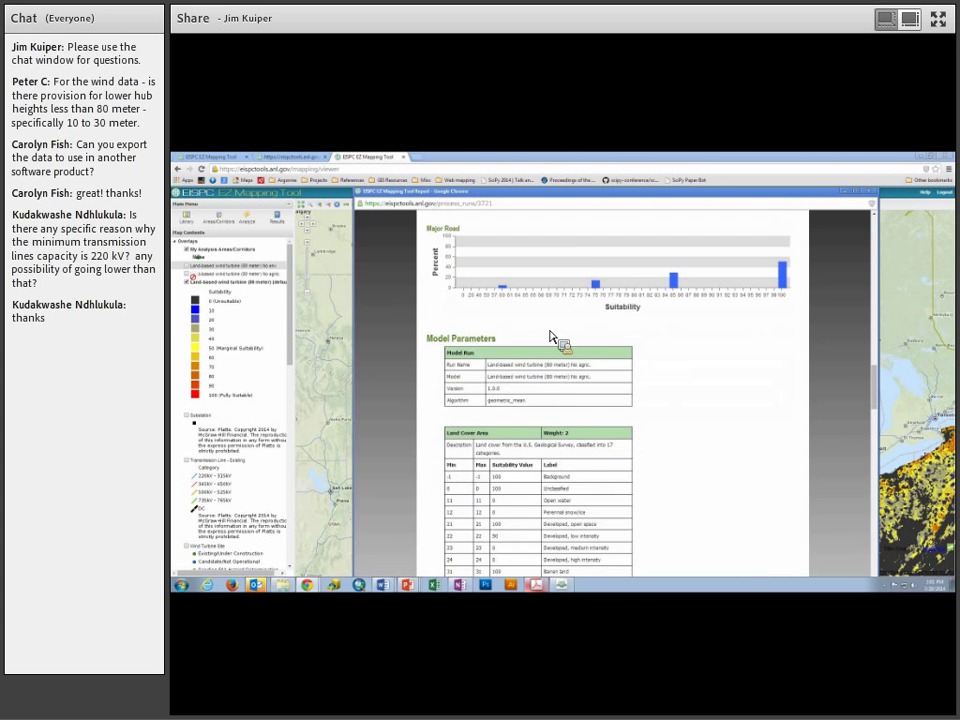
{"action": "scroll", "coordinate": [552, 335], "scroll_direction": "down", "scroll_amount": 4}
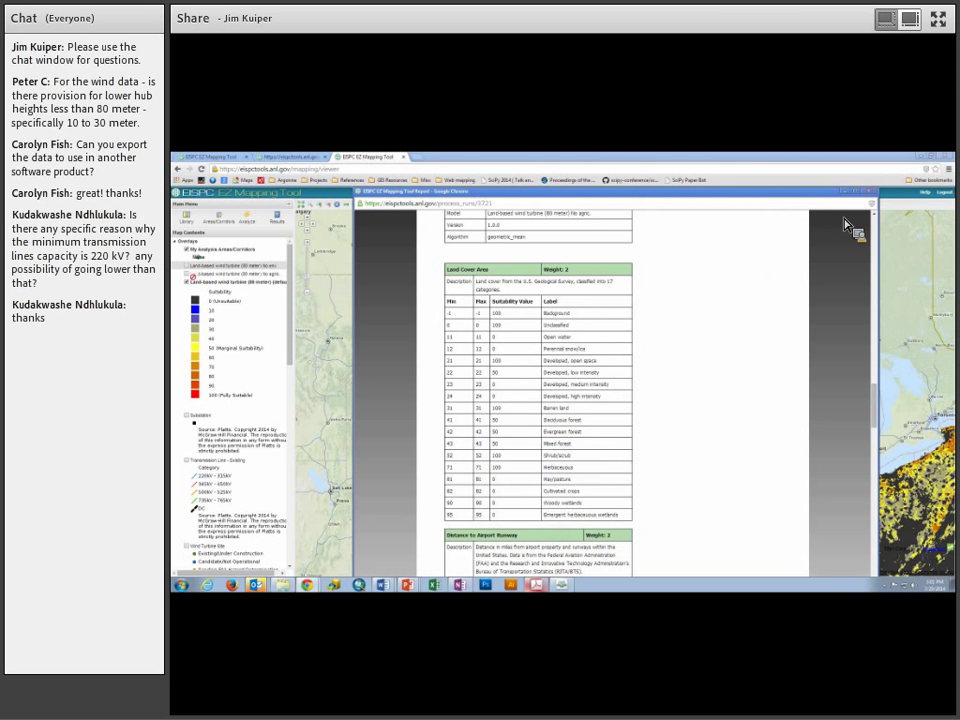
{"action": "left_click", "coordinate": [870, 198]}
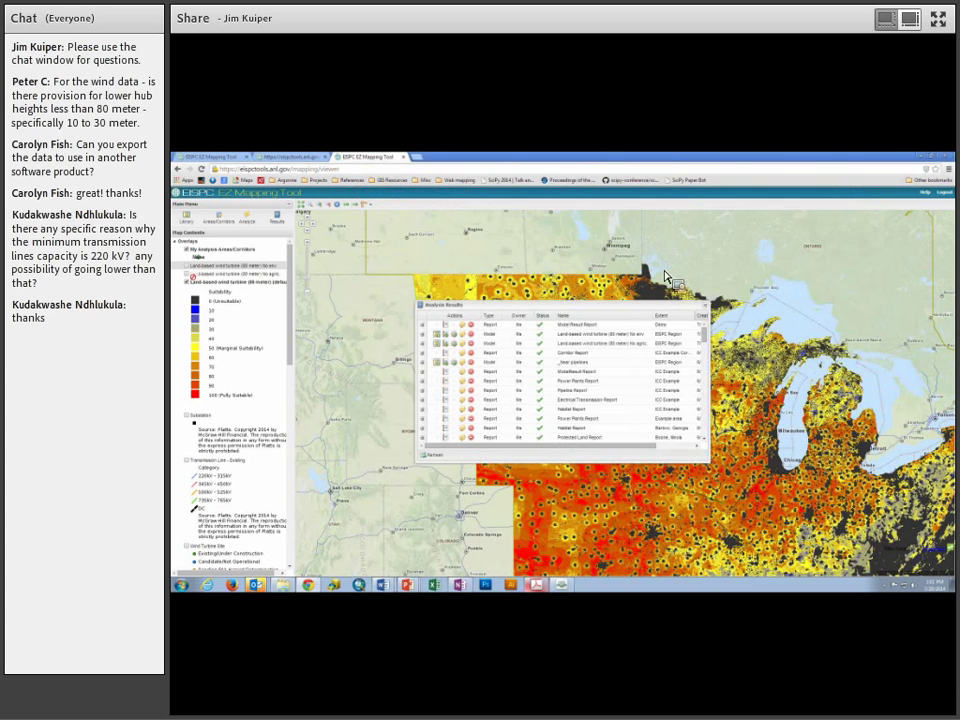
Step: Close the Analysis Results panel to reveal the land-based wind suitability map
{"action": "left_click", "coordinate": [705, 308]}
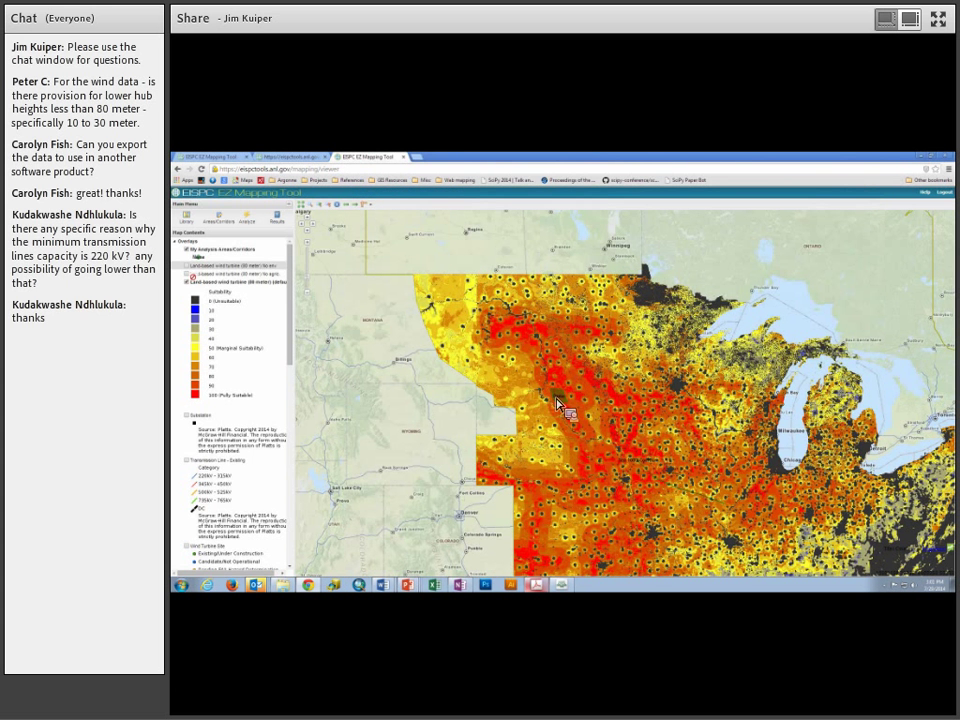